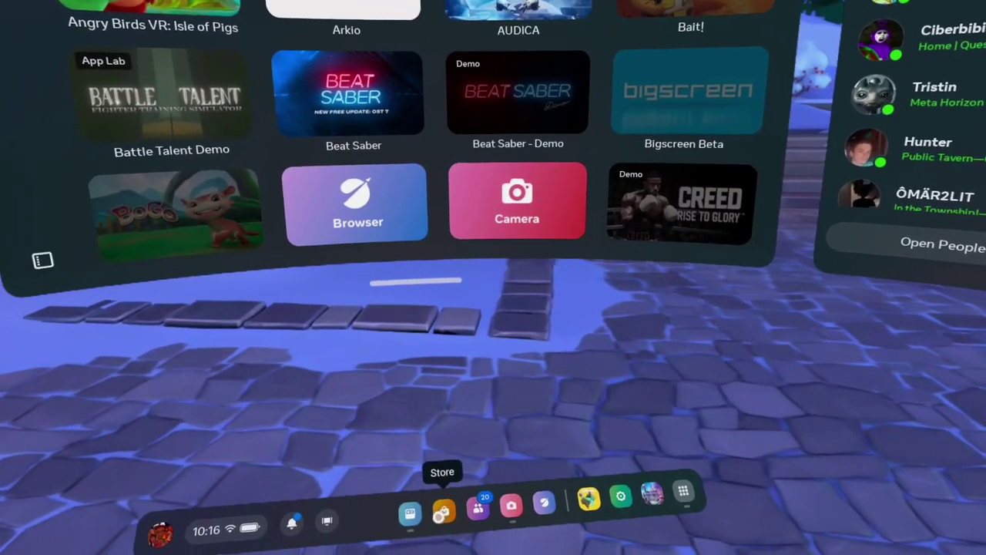
# Search the Meta Quest Store for "polysketch" and look through the Polysketch app's page.
pyautogui.click(440, 509)
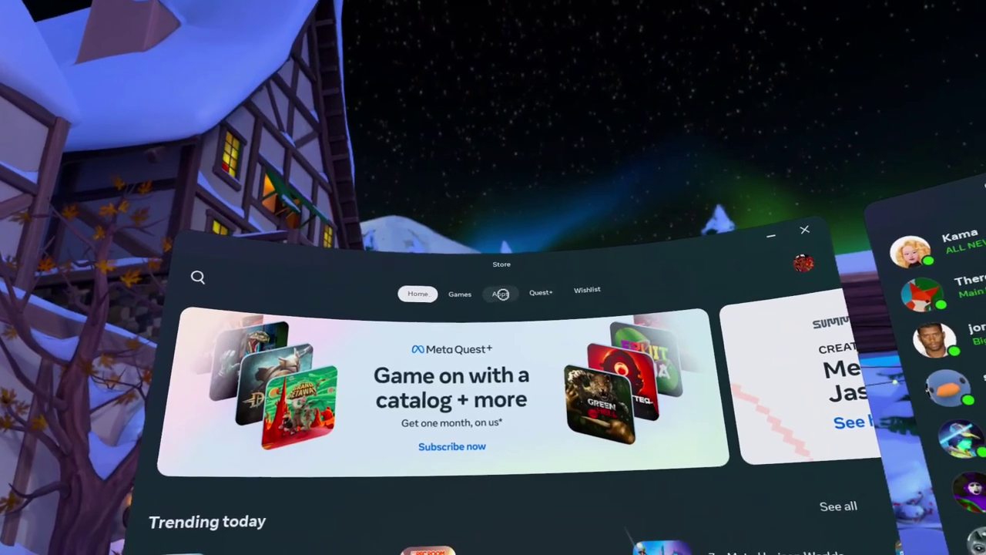
pyautogui.click(501, 293)
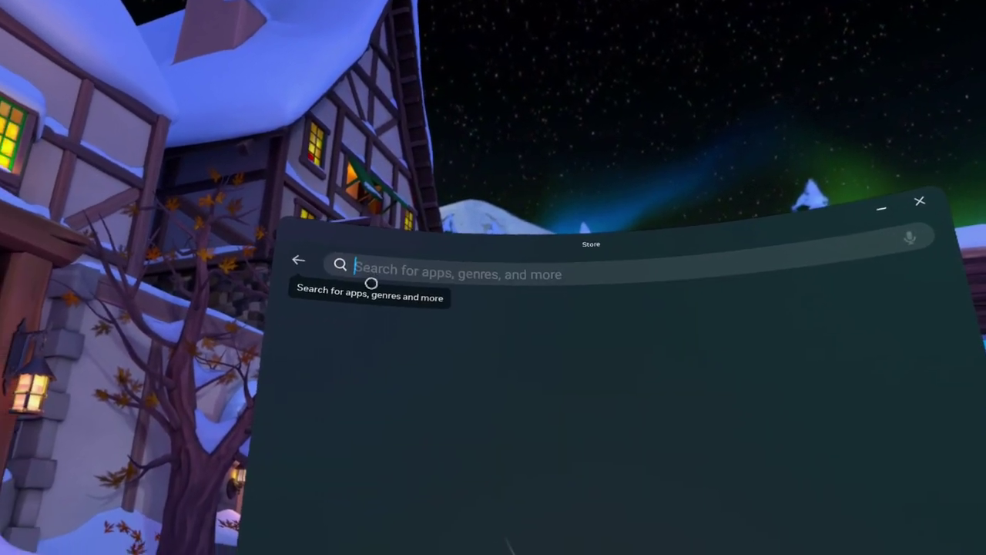
pyautogui.click(371, 282)
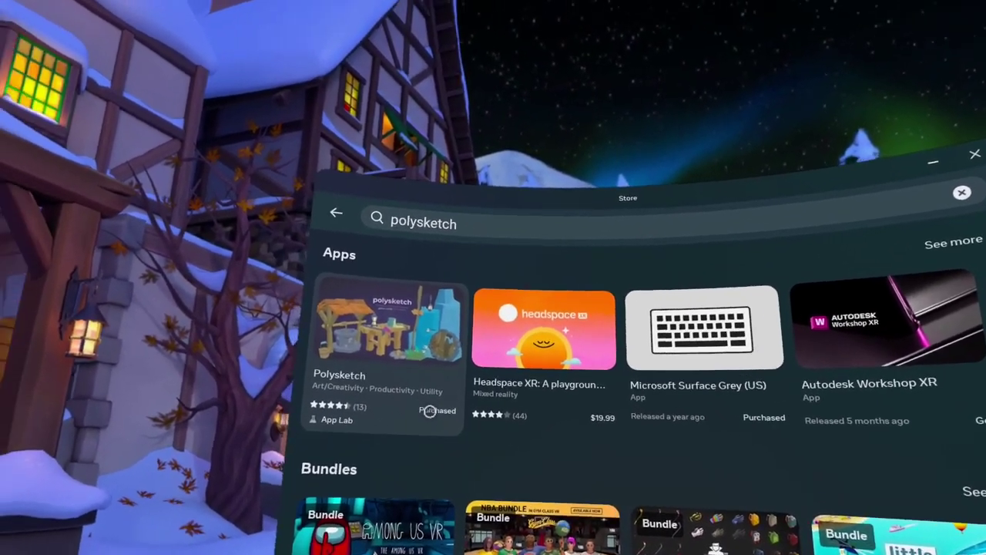
pyautogui.click(429, 411)
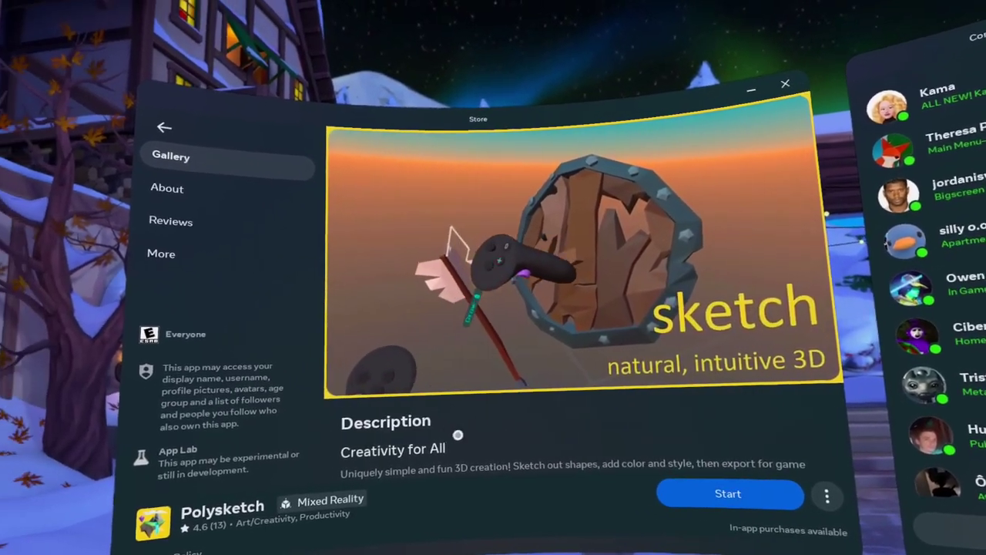
pyautogui.scroll(-3, 432, 416)
pyautogui.scroll(3, 495, 261)
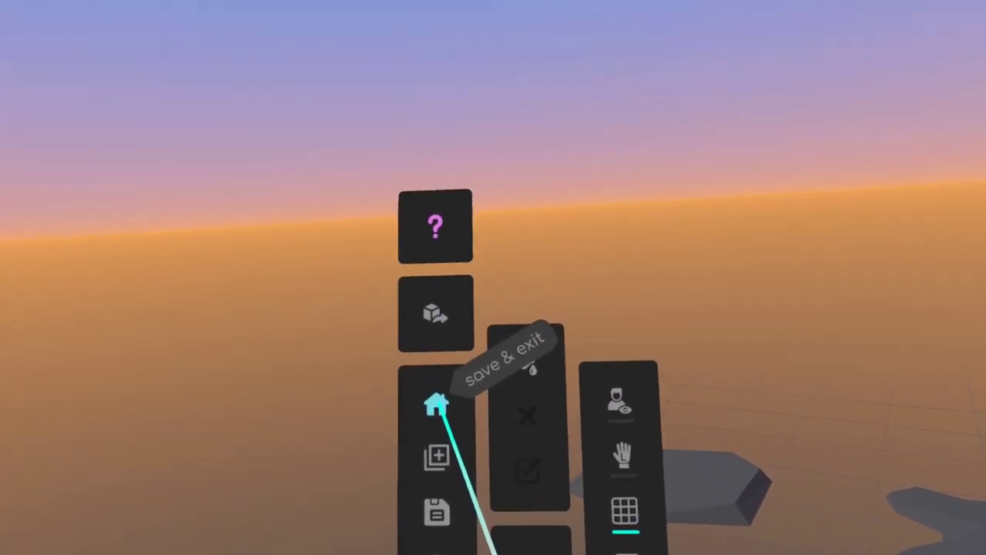
# Sketch the cave's base outline on the grid with snapping turned on, and turn snapping back off.
pyautogui.click(436, 405)
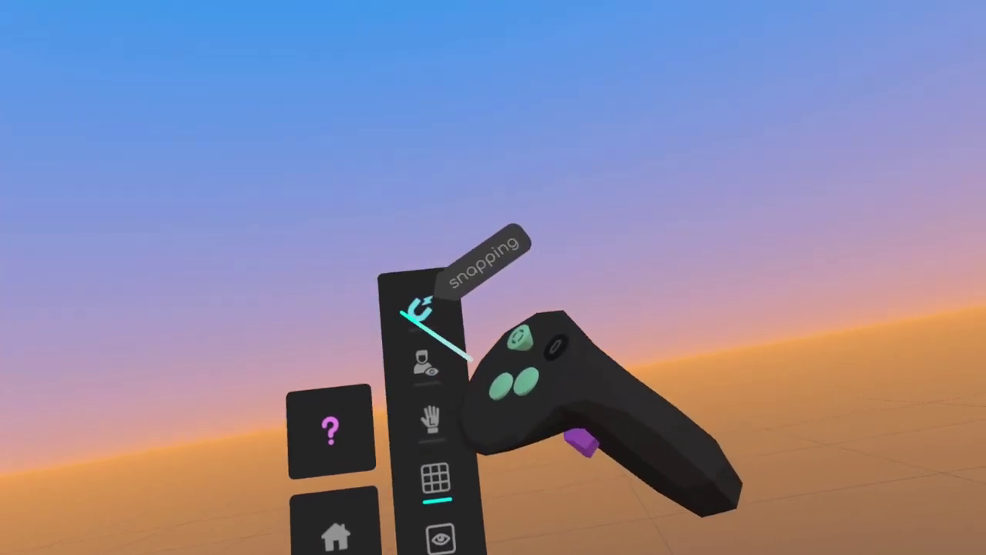
pyautogui.click(441, 303)
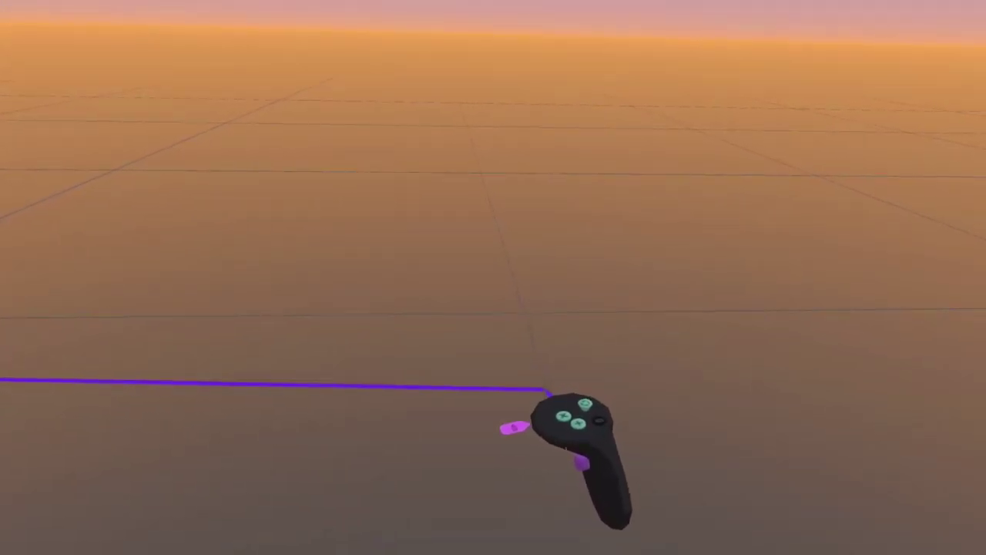
pyautogui.click(537, 398)
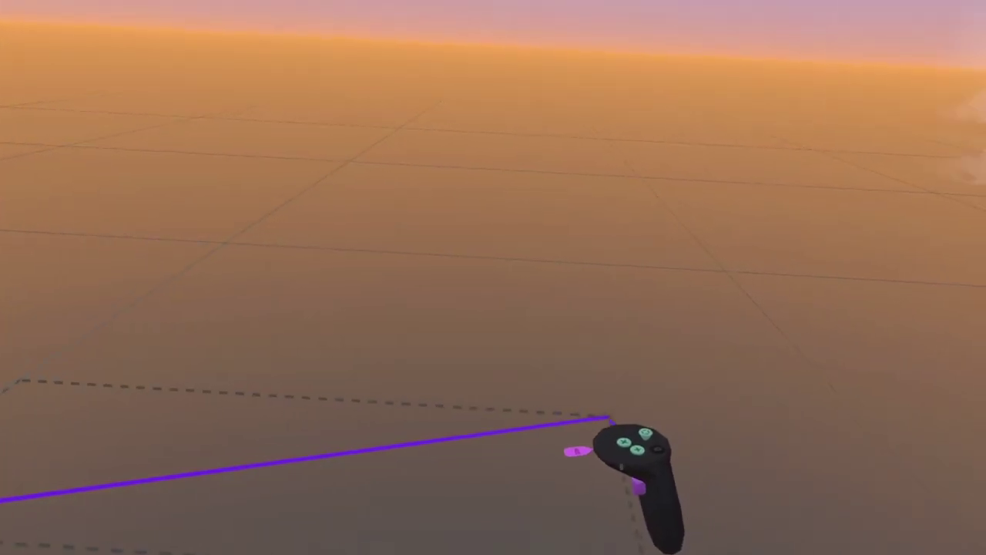
pyautogui.click(583, 399)
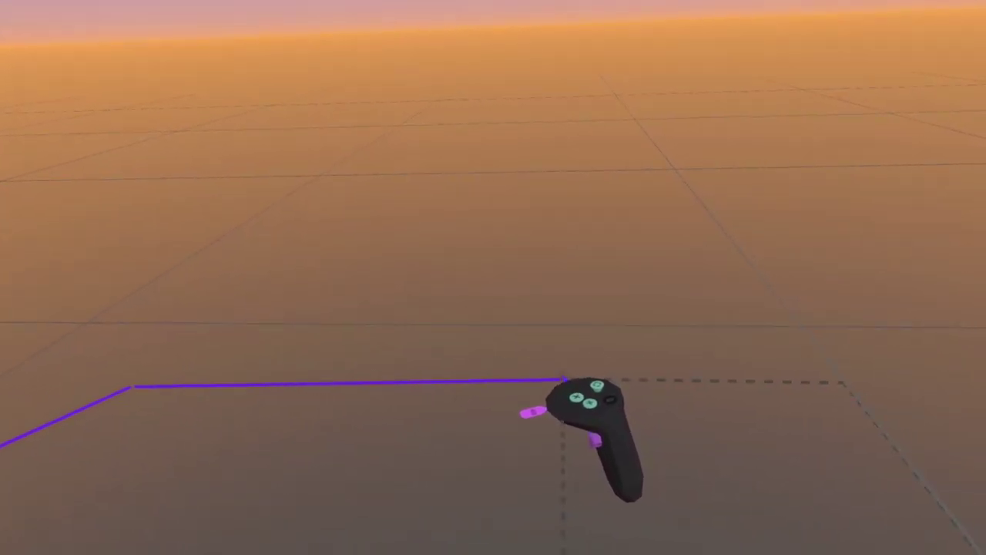
pyautogui.click(564, 379)
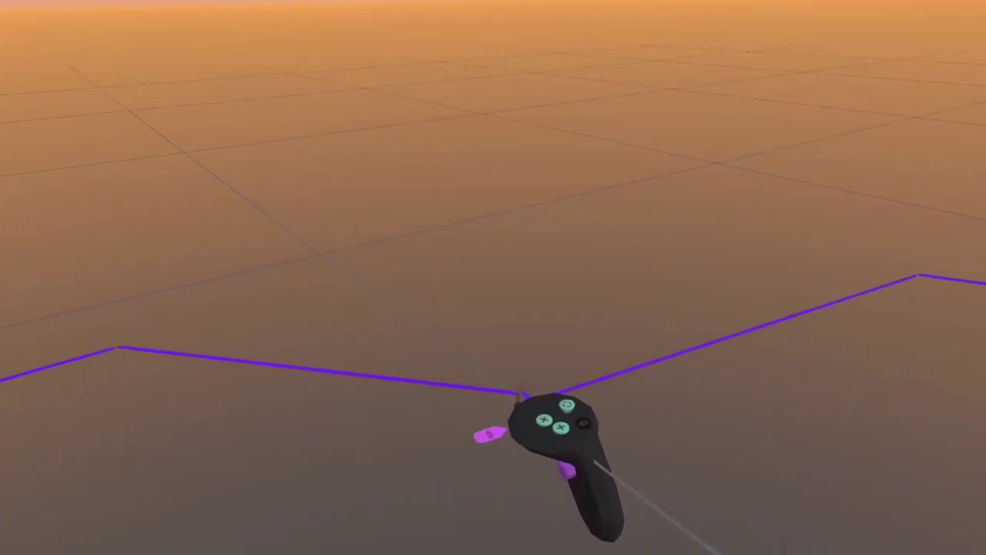
pyautogui.click(520, 393)
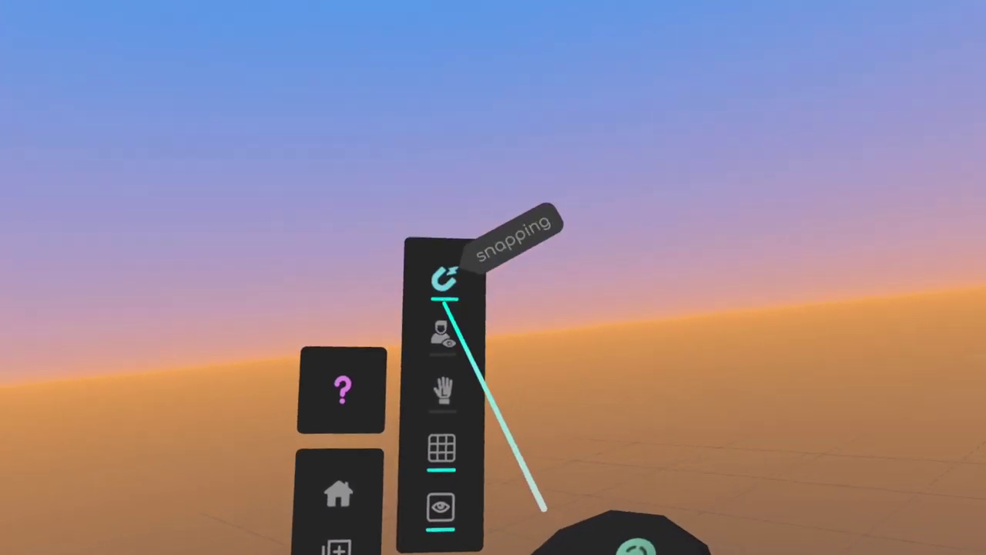
pyautogui.click(438, 307)
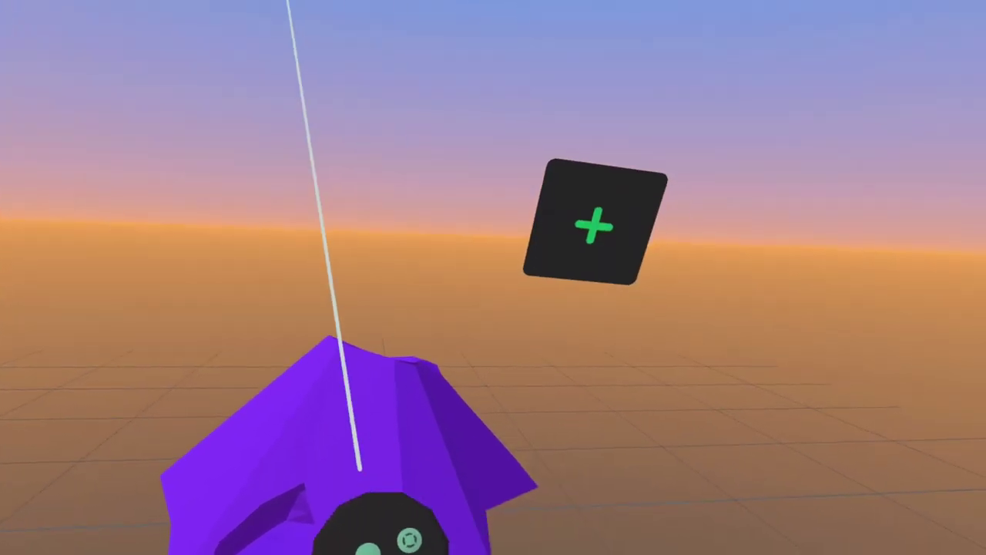
# Save the purple cave sketch and export it as a 3D model.
pyautogui.click(421, 285)
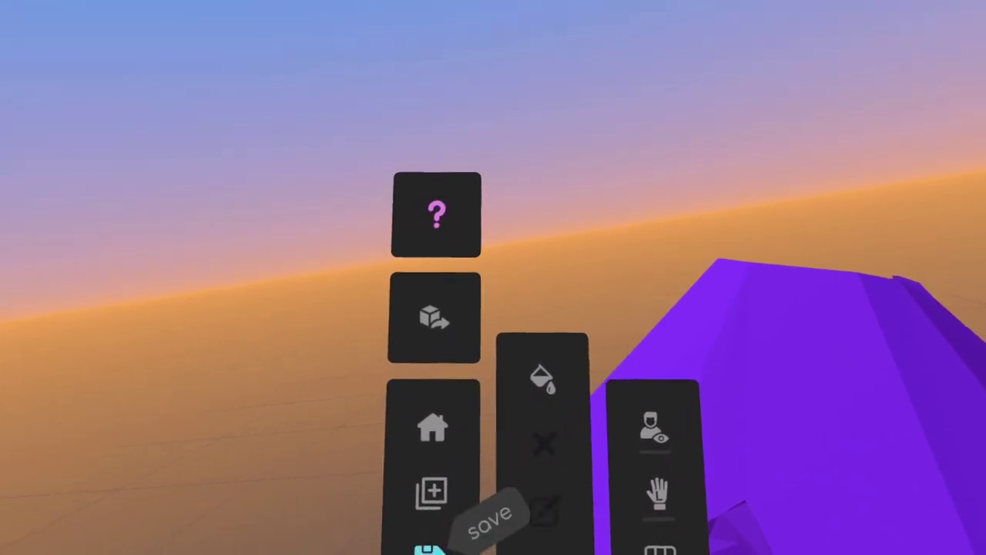
pyautogui.click(429, 544)
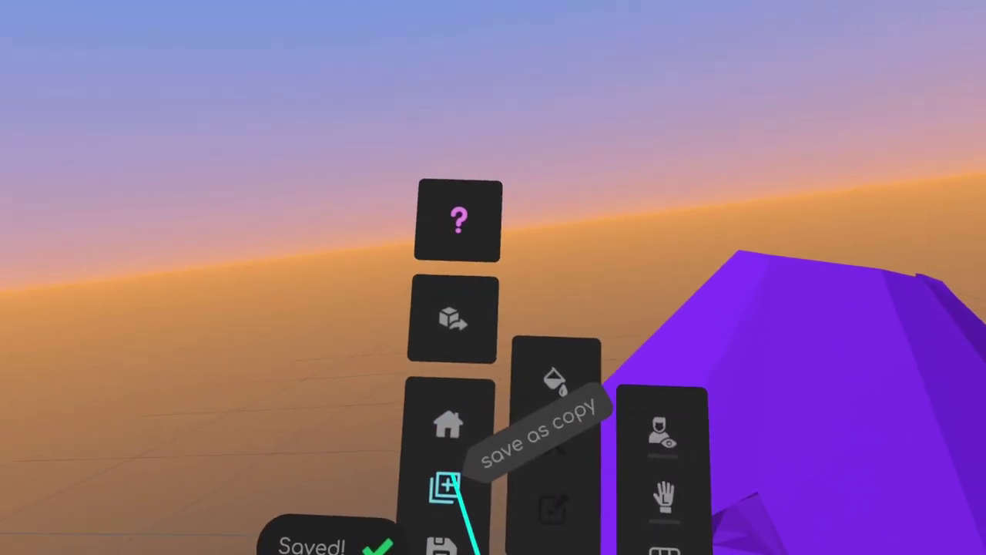
pyautogui.click(440, 326)
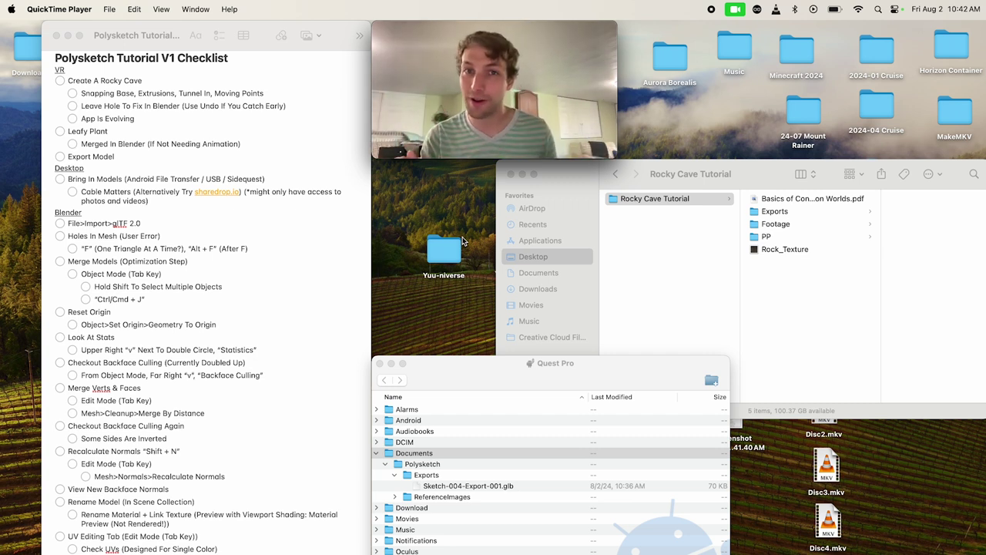
# Open Android File Transfer and copy Rock_Texture from the Rocky Cave Tutorial folder into the headset's Polysketch ReferenceImages folder.
pyautogui.press('F4')
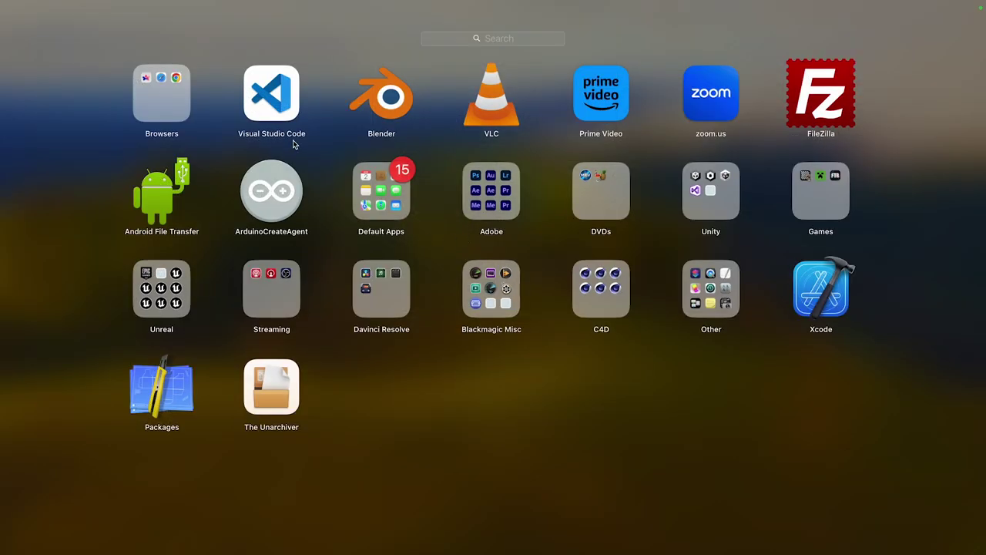
pyautogui.write('d')
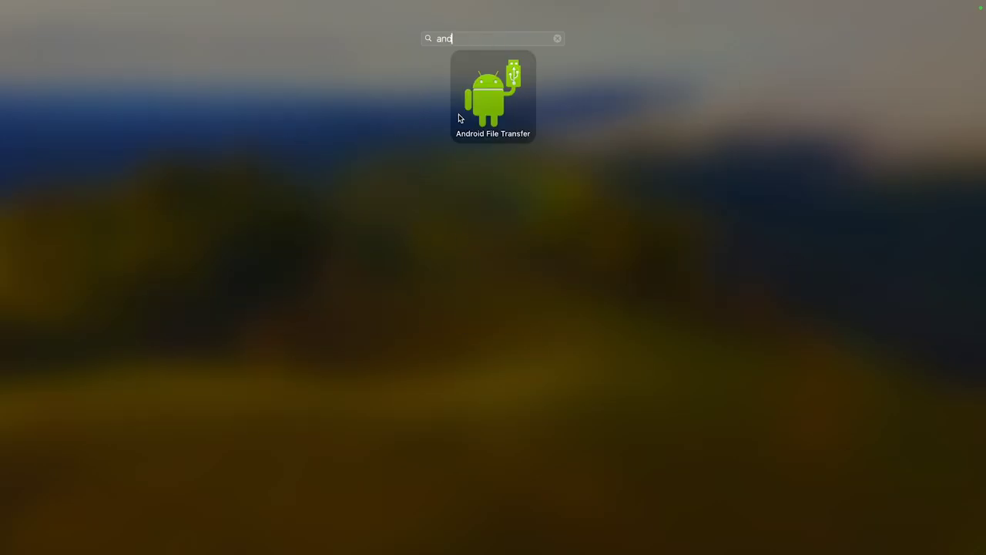
pyautogui.click(518, 120)
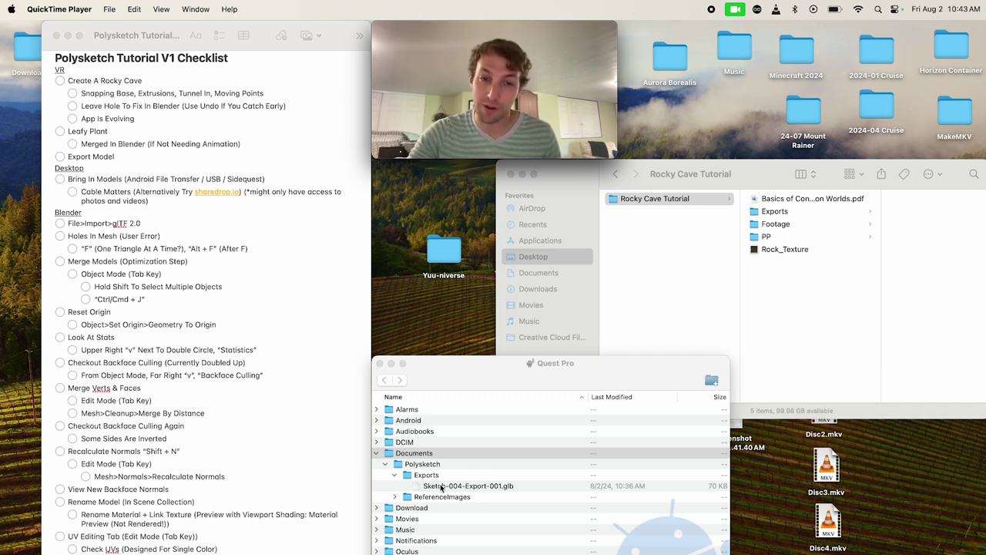
pyautogui.click(395, 499)
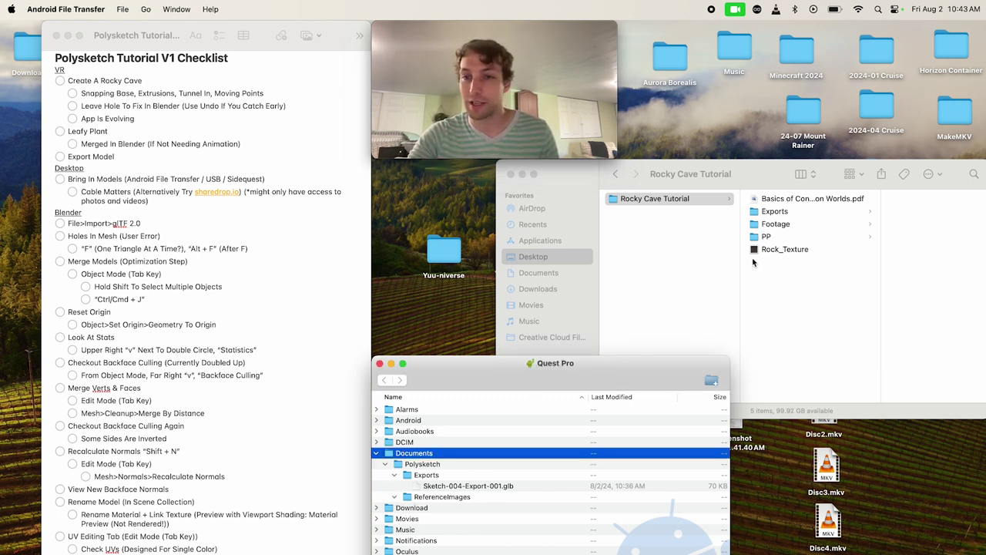
pyautogui.moveTo(773, 249); pyautogui.dragTo(442, 499)
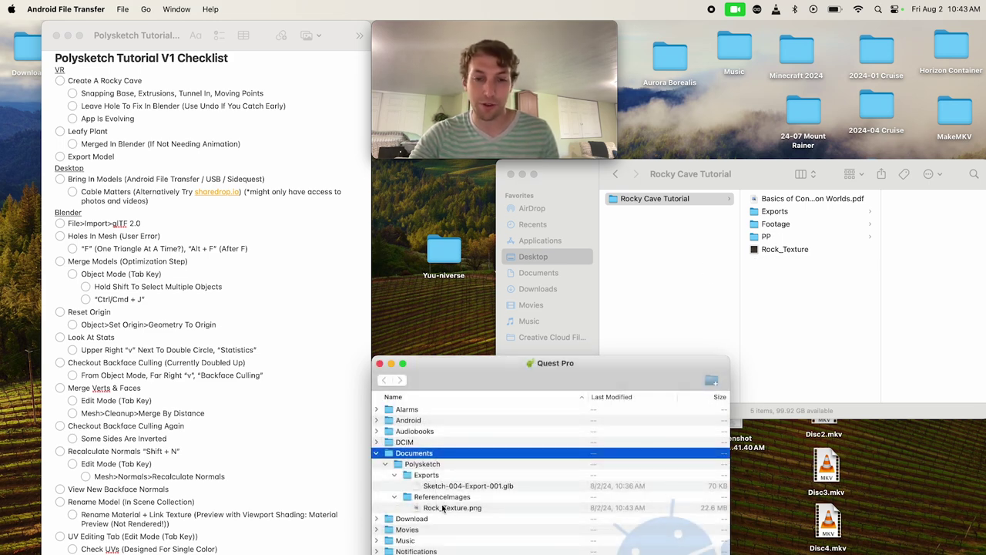
pyautogui.click(445, 508)
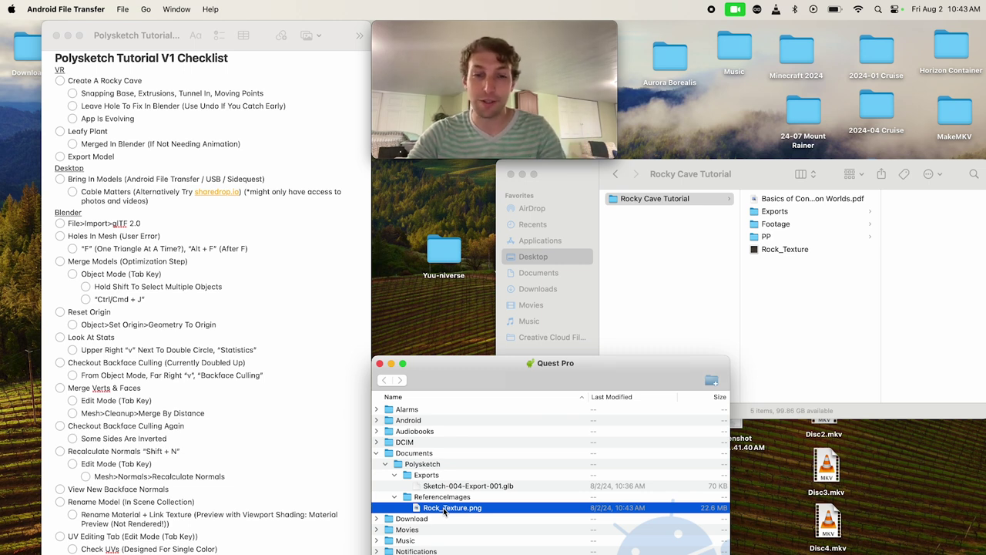
# Create a folder named "3D Models Folder" inside Rocky Cave Tutorial for the exported sketch.
pyautogui.click(439, 487)
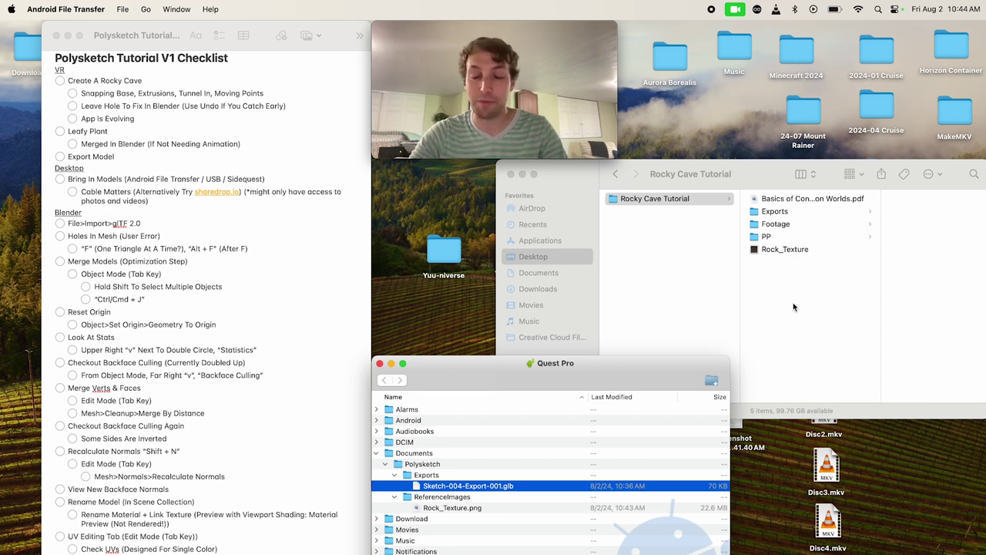
pyautogui.click(791, 330)
pyautogui.rightClick(790, 330)
pyautogui.click(804, 335)
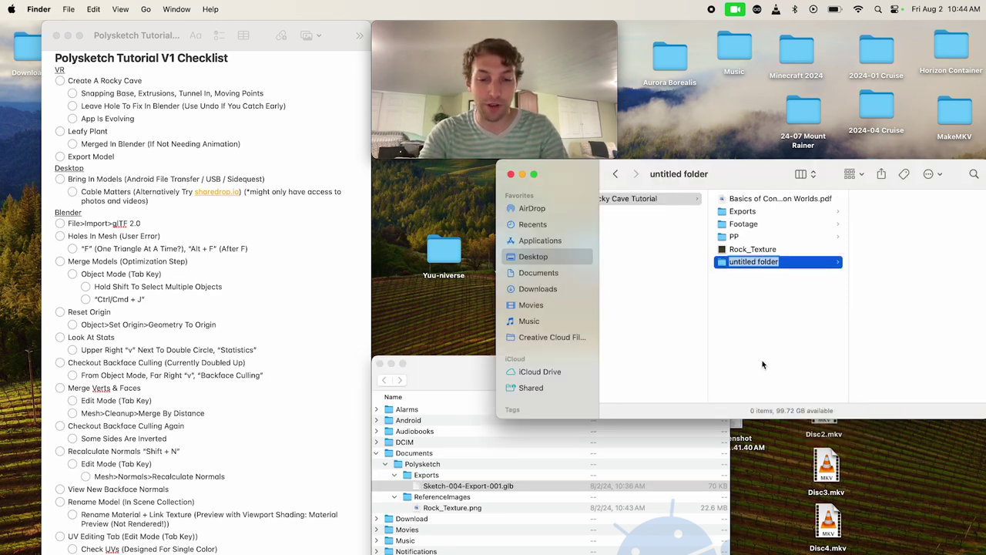
pyautogui.write('3D')
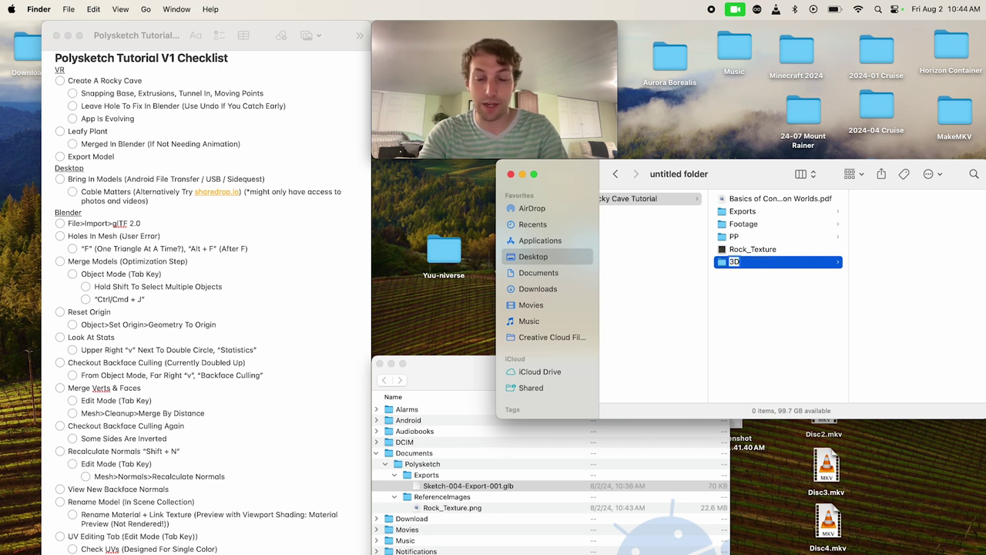
pyautogui.write(' Models Folder')
pyautogui.press('Return')
# Create a "GLB" subfolder in 3D Models Folder and copy Sketch-004-Export-001.glb from the headset into it.
pyautogui.rightClick(908, 267)
pyautogui.click(880, 264)
pyautogui.write('GLB')
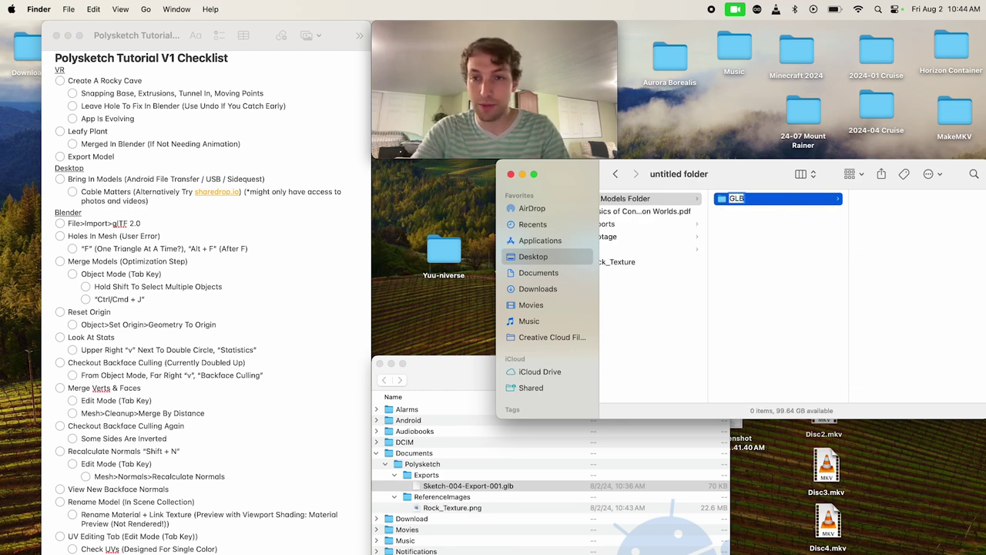
pyautogui.press('Return')
pyautogui.moveTo(504, 496); pyautogui.dragTo(837, 326)
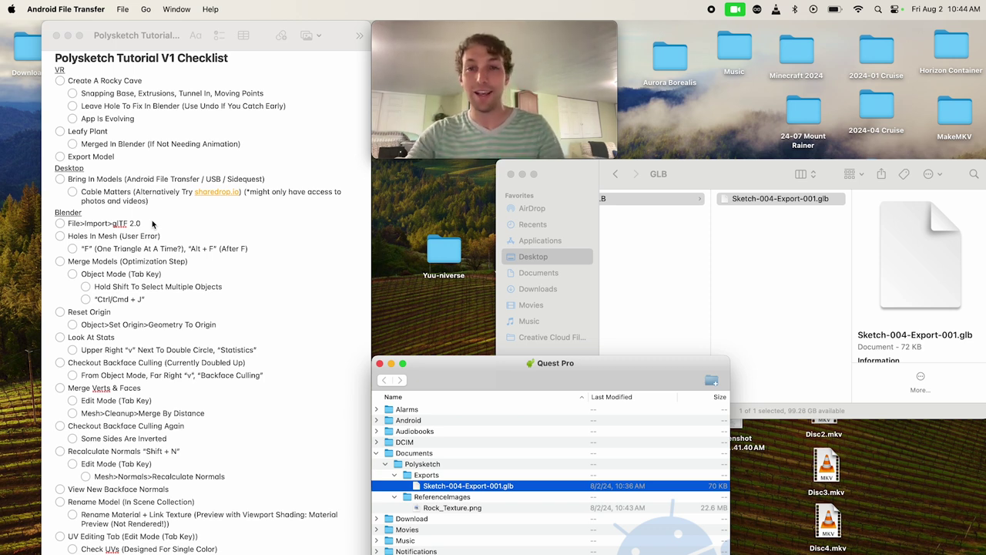
pyautogui.click(380, 363)
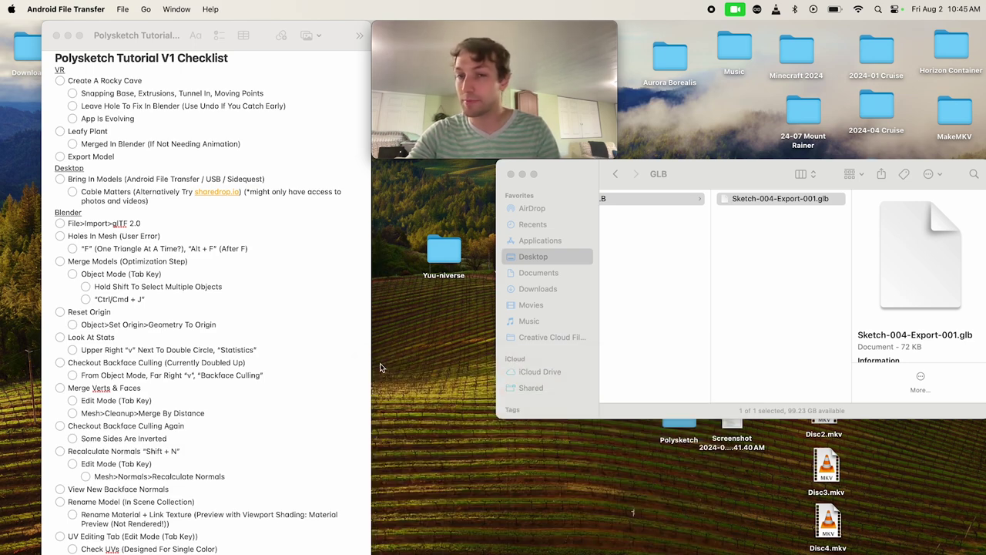
# Open Blender and delete the default camera, cube and light from the scene.
pyautogui.press('F4')
pyautogui.click(373, 91)
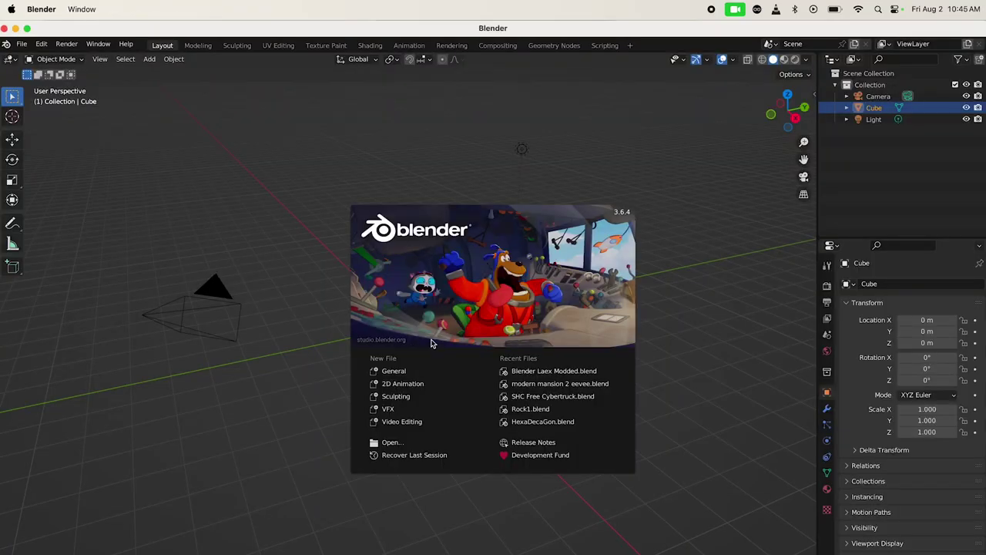
pyautogui.click(880, 113)
pyautogui.click(878, 96)
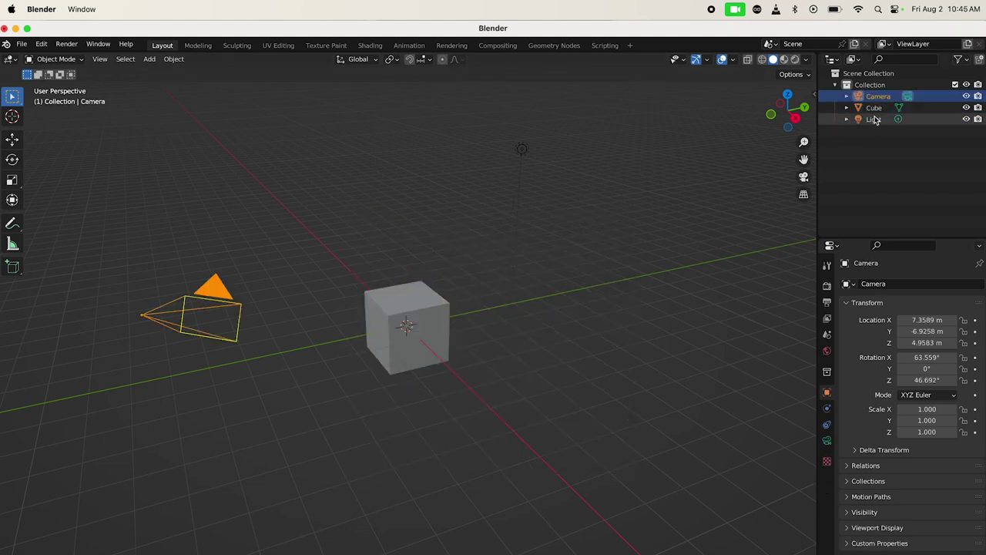
pyautogui.keyDown('shift'); pyautogui.click(876, 120); pyautogui.keyUp('shift')
pyautogui.rightClick(876, 120)
pyautogui.click(821, 159)
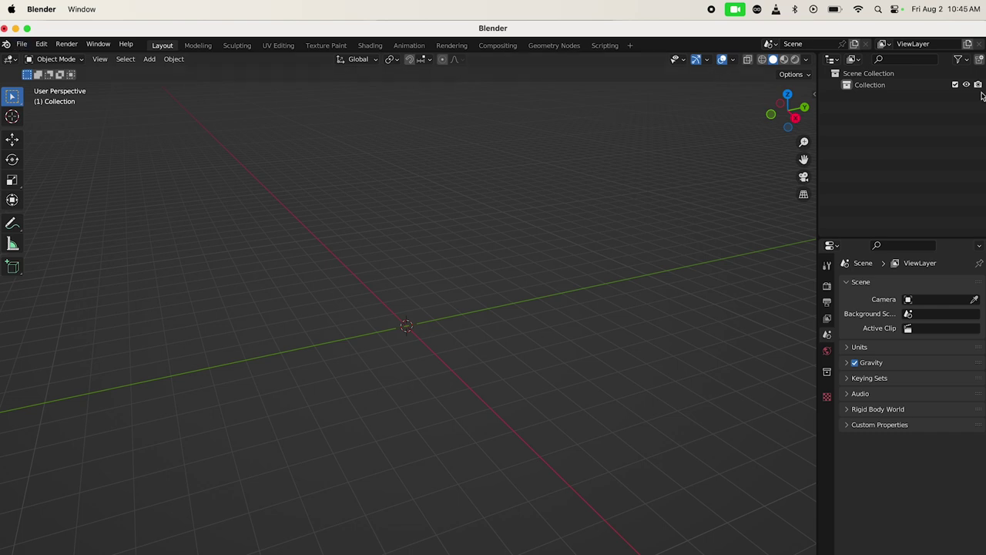
pyautogui.press('super+z')
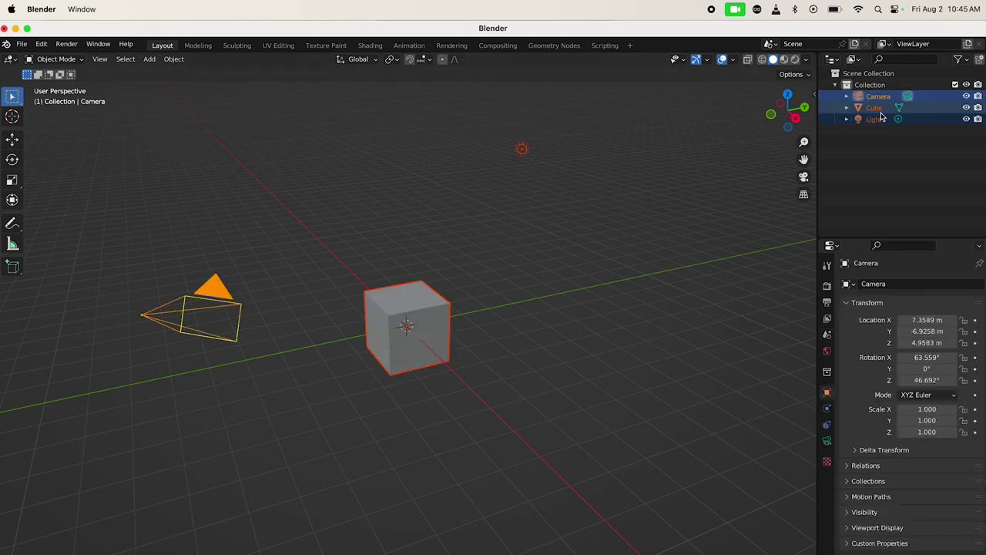
pyautogui.rightClick(883, 118)
pyautogui.click(850, 114)
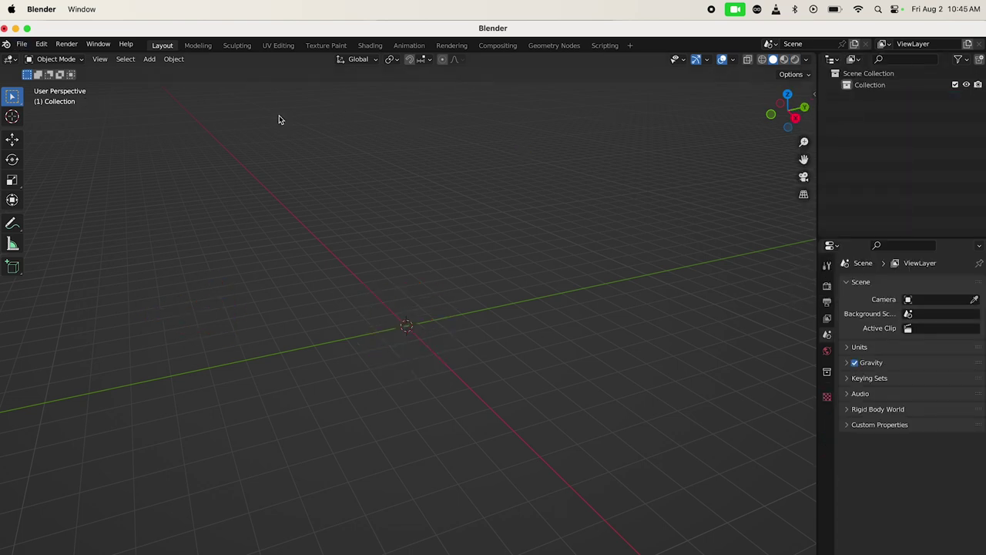
# Import Sketch-004-Export-001.glb as glTF 2.0 from the Rocky Cave Tutorial's 3D Models Folder/GLB on the Desktop.
pyautogui.click(21, 44)
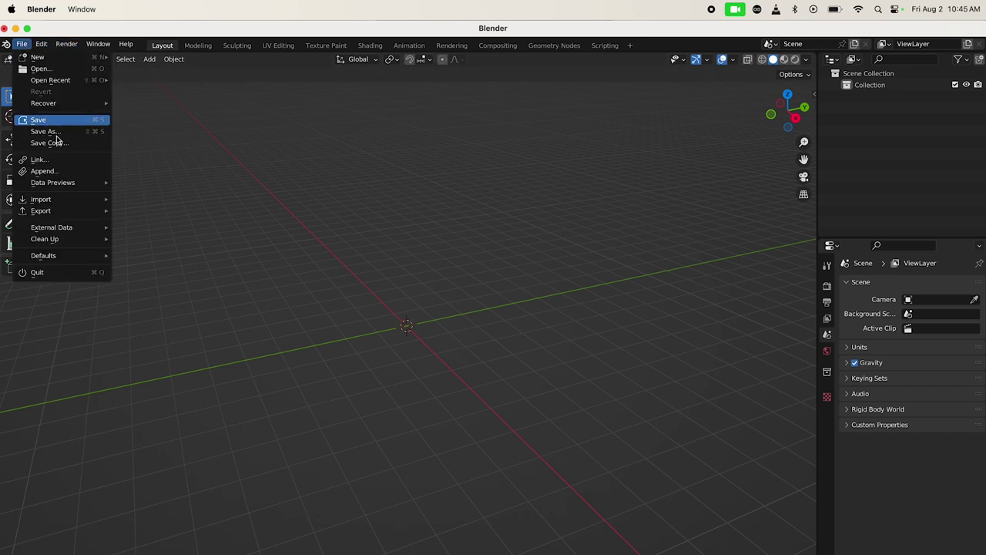
pyautogui.moveTo(73, 199)
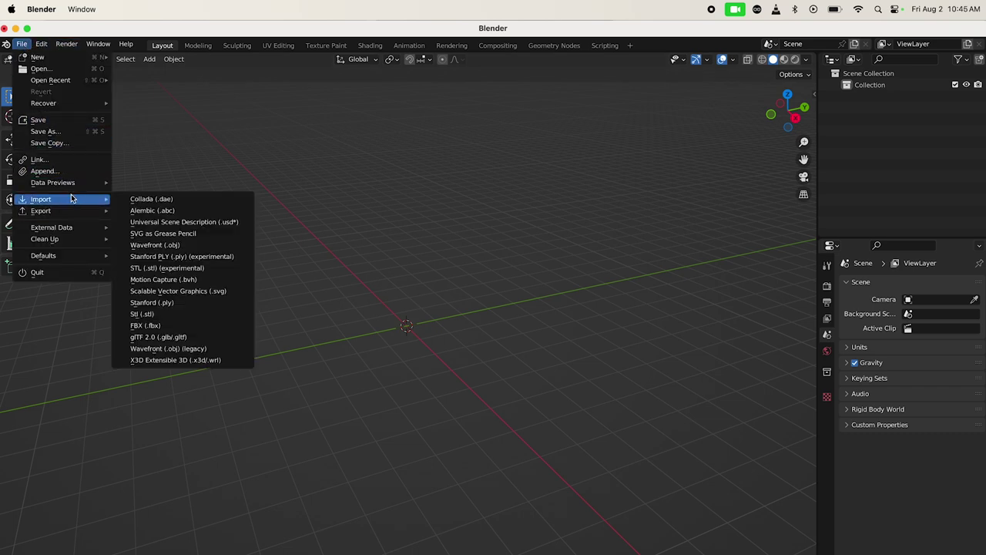
pyautogui.click(161, 339)
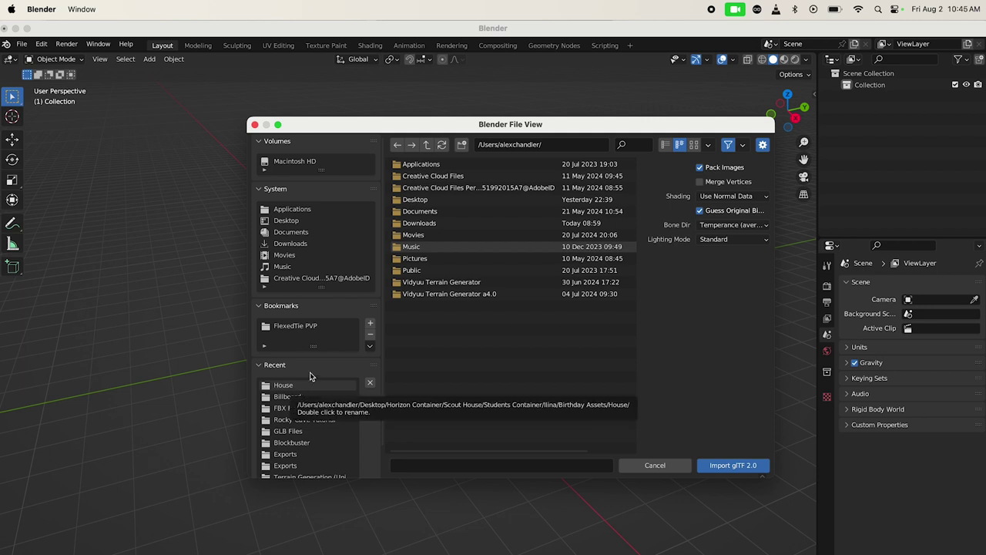
pyautogui.click(290, 222)
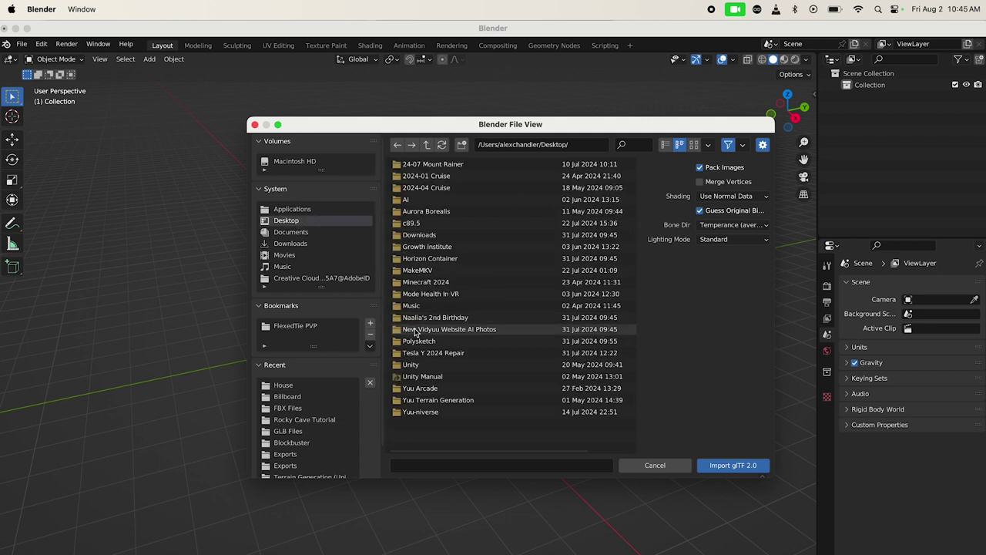
pyautogui.doubleClick(419, 341)
pyautogui.doubleClick(421, 188)
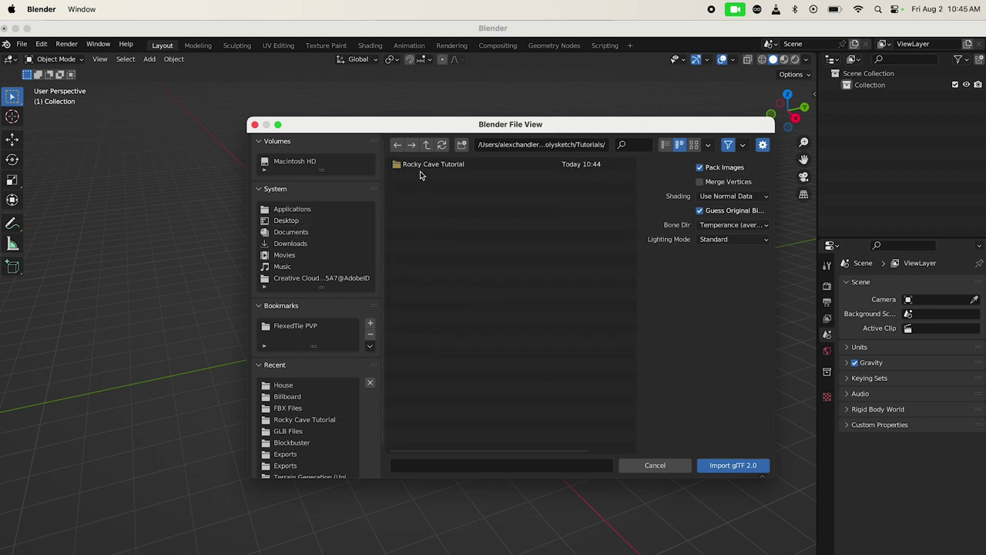
pyautogui.doubleClick(420, 166)
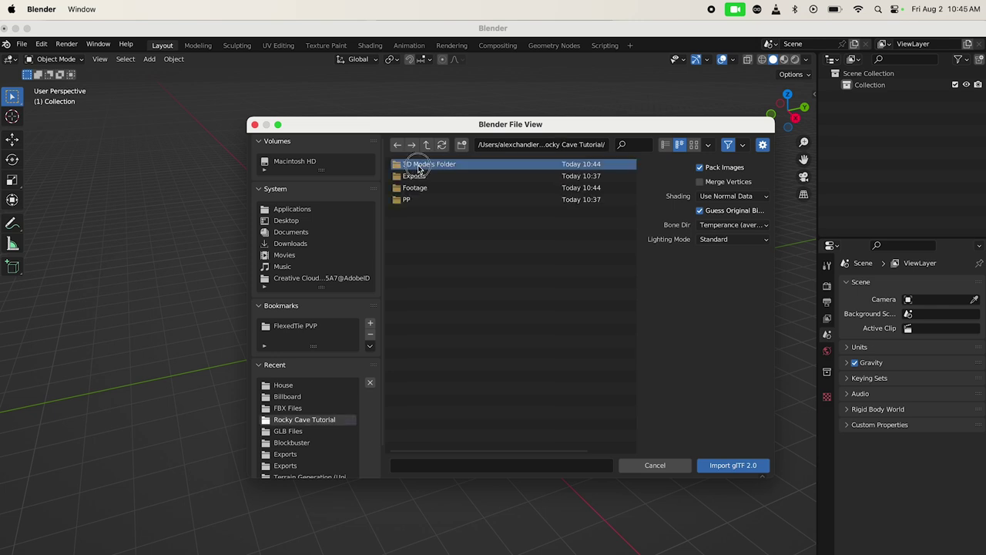
pyautogui.doubleClick(420, 165)
pyautogui.doubleClick(418, 165)
pyautogui.click(486, 167)
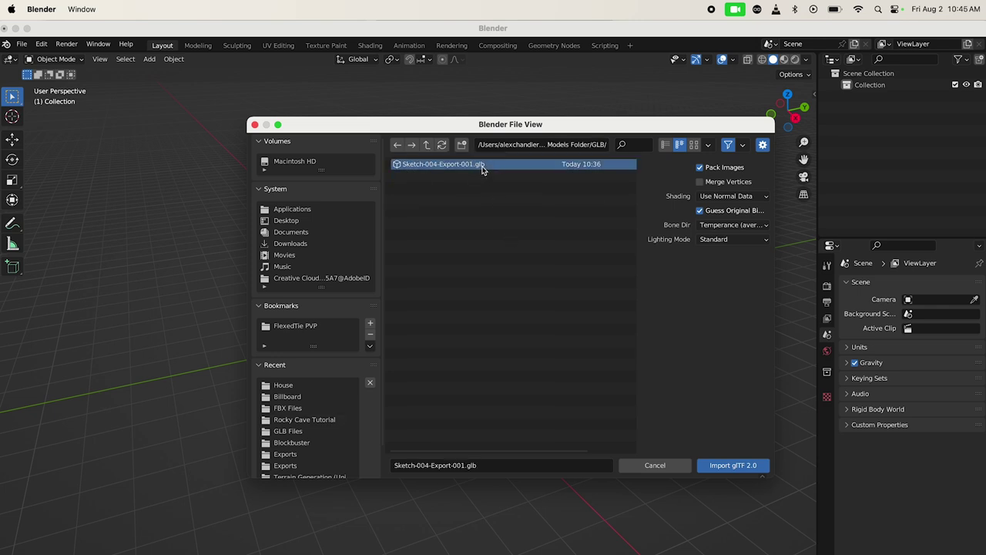
pyautogui.click(733, 469)
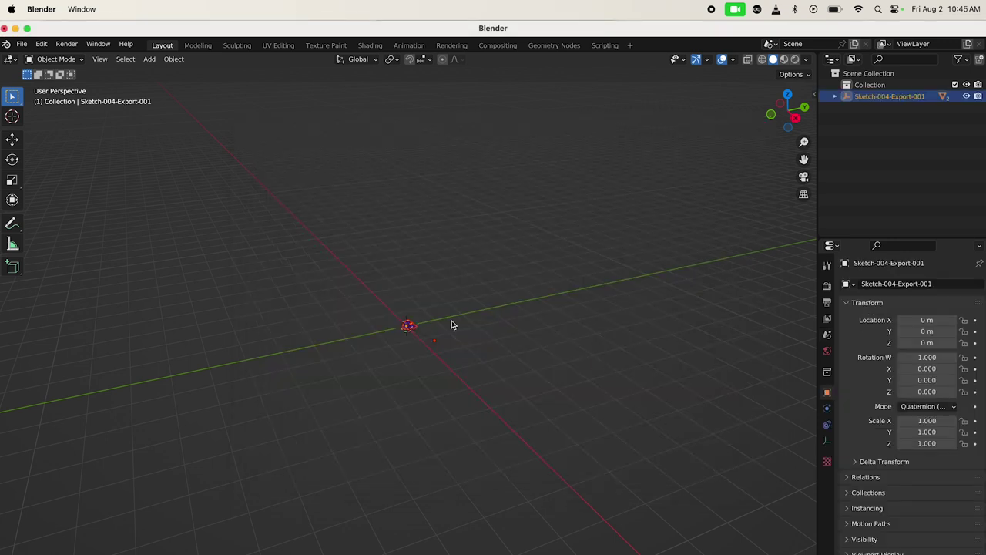
# Frame the imported sketch in the viewport so the cave model fills the view.
pyautogui.hscroll(5, 379, 309)
pyautogui.hscroll(-8, 379, 309)
pyautogui.hscroll(-5, 379, 313)
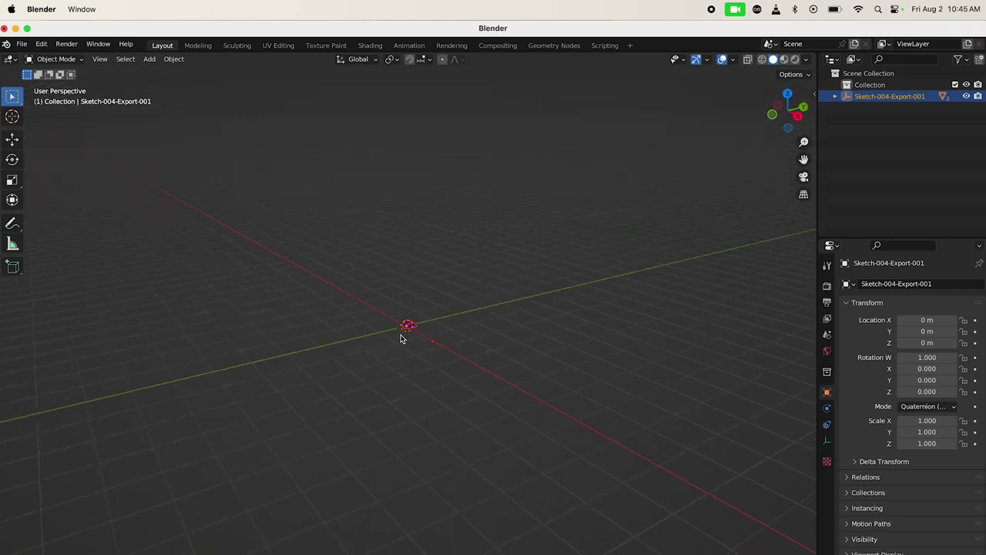
pyautogui.hscroll(-5, 400, 335)
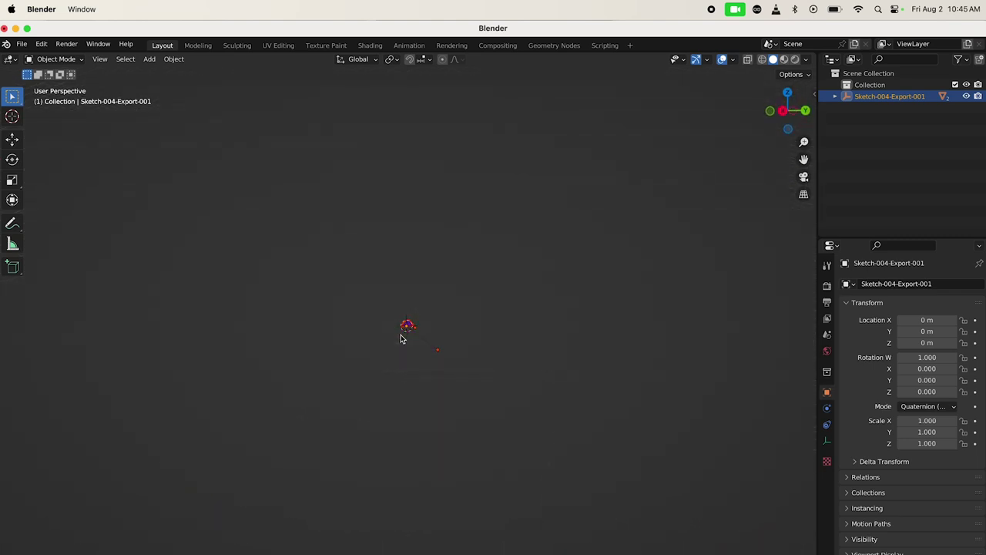
pyautogui.click(99, 59)
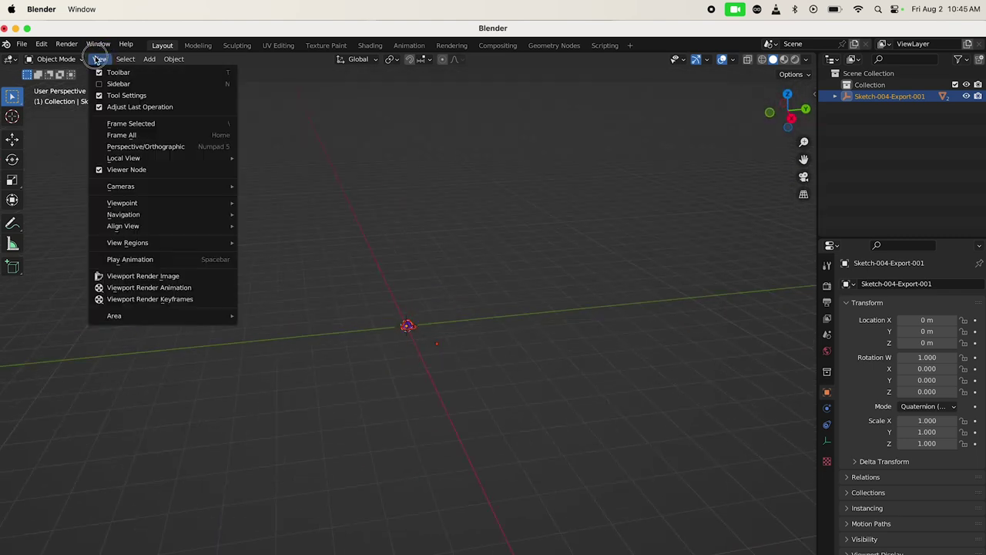
pyautogui.click(131, 125)
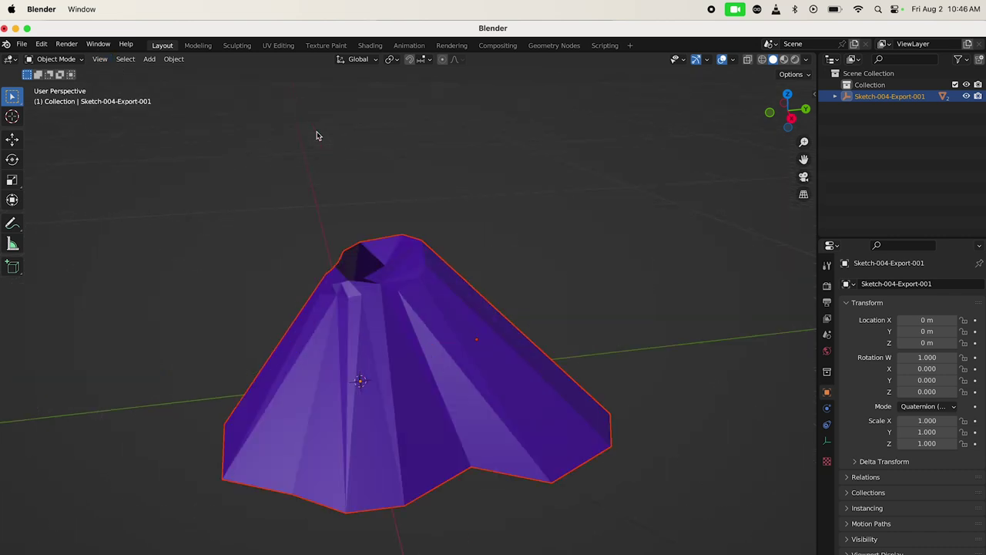
# Examine the imported cave from all around, including its entrance and the gap in the surface near the peak.
pyautogui.hscroll(10, 317, 132)
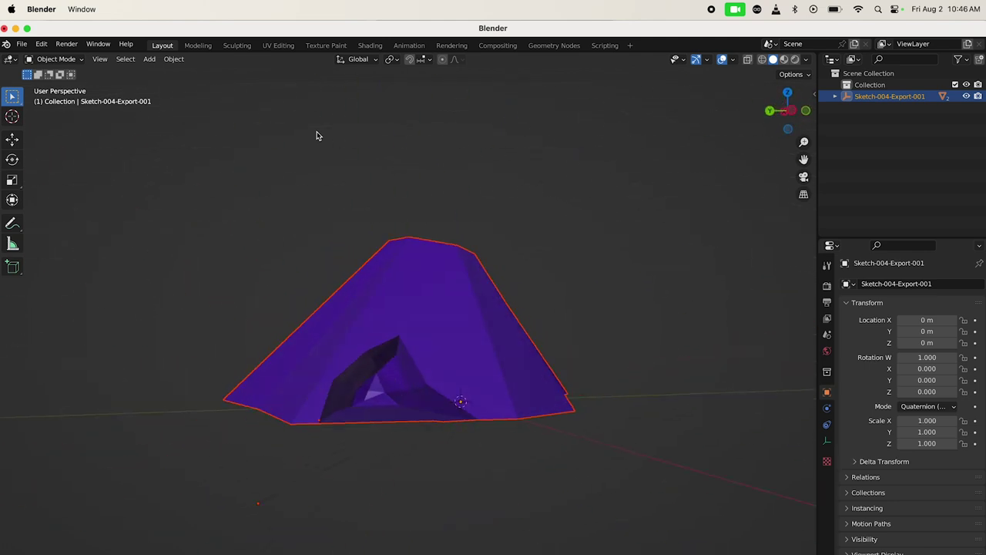
pyautogui.hscroll(6, 357, 295)
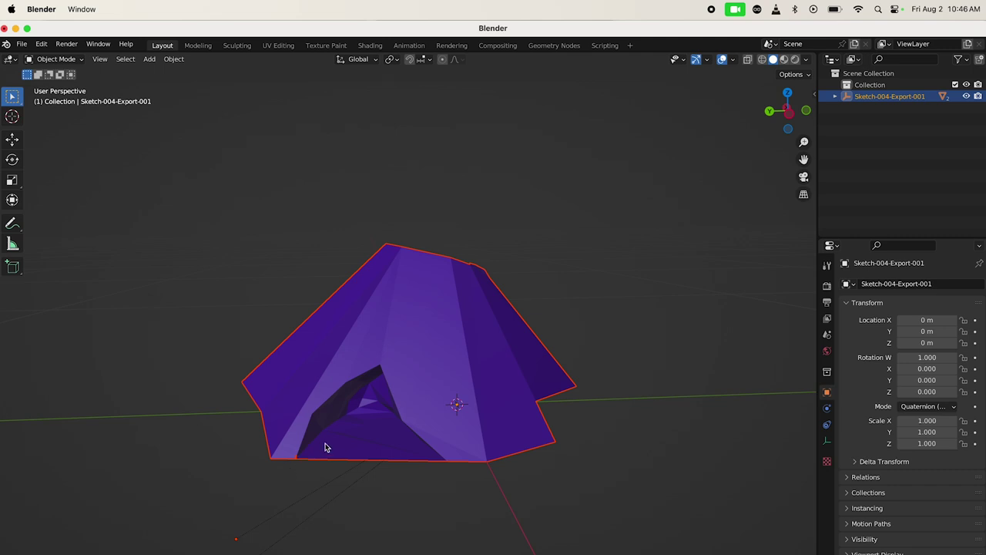
pyautogui.scroll(10, 405, 383)
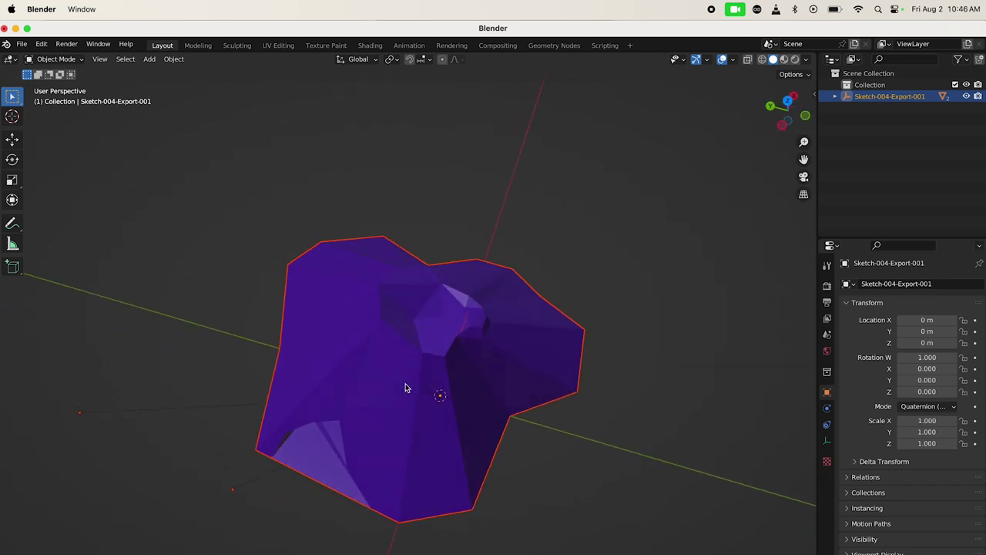
pyautogui.scroll(3, 462, 279)
pyautogui.hscroll(6, 462, 279)
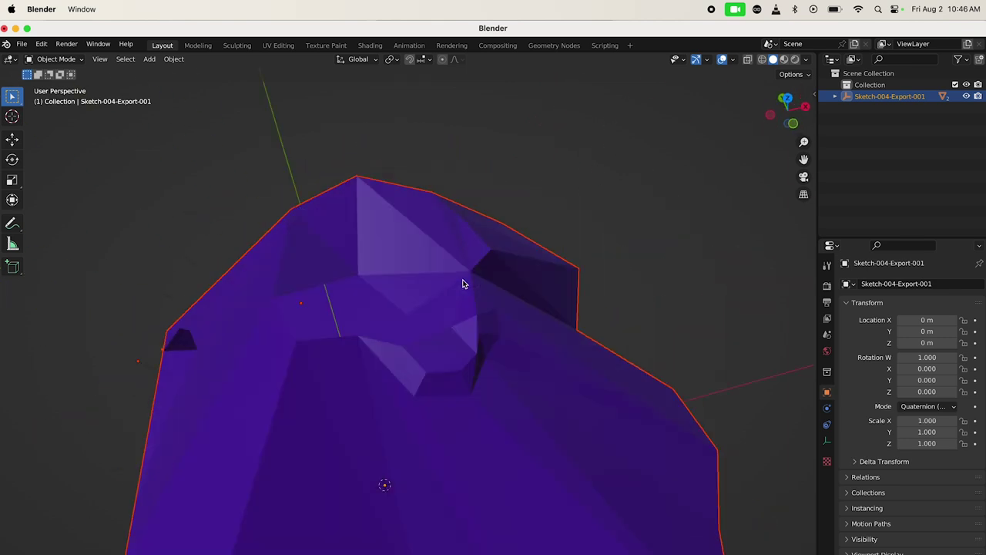
pyautogui.hscroll(5, 462, 279)
pyautogui.hscroll(-3, 463, 279)
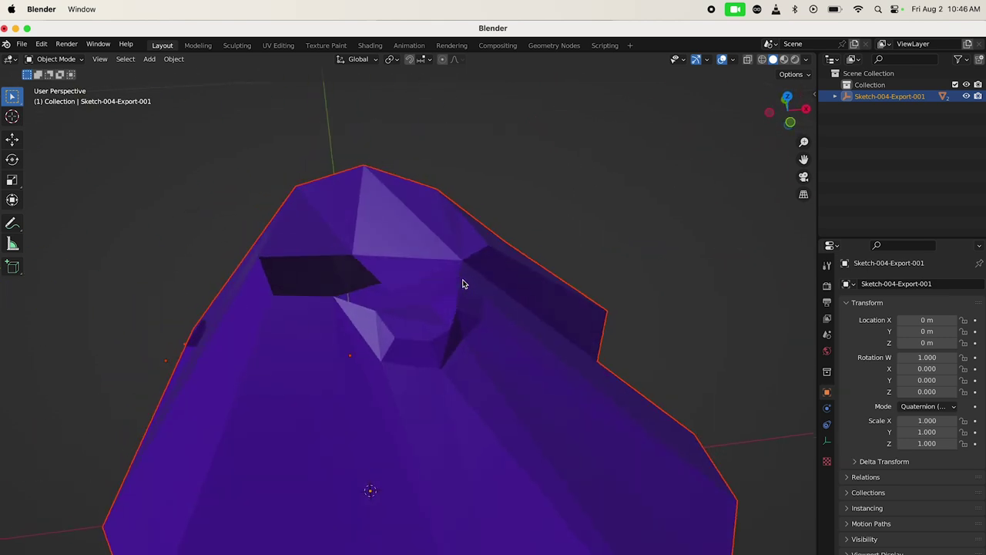
pyautogui.hscroll(-3, 427, 283)
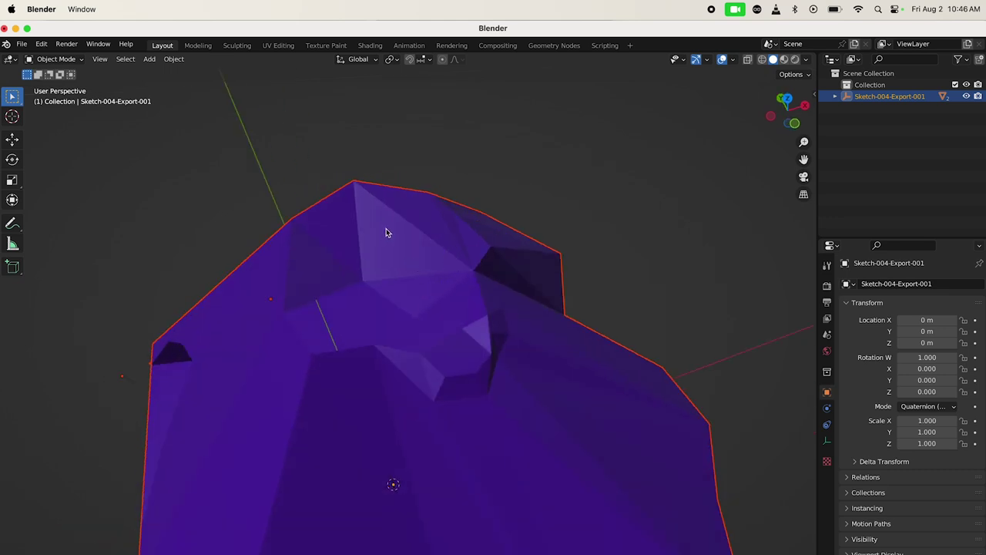
# Select the cave mesh on its own and enter Edit Mode with vertex selection.
pyautogui.click(216, 149)
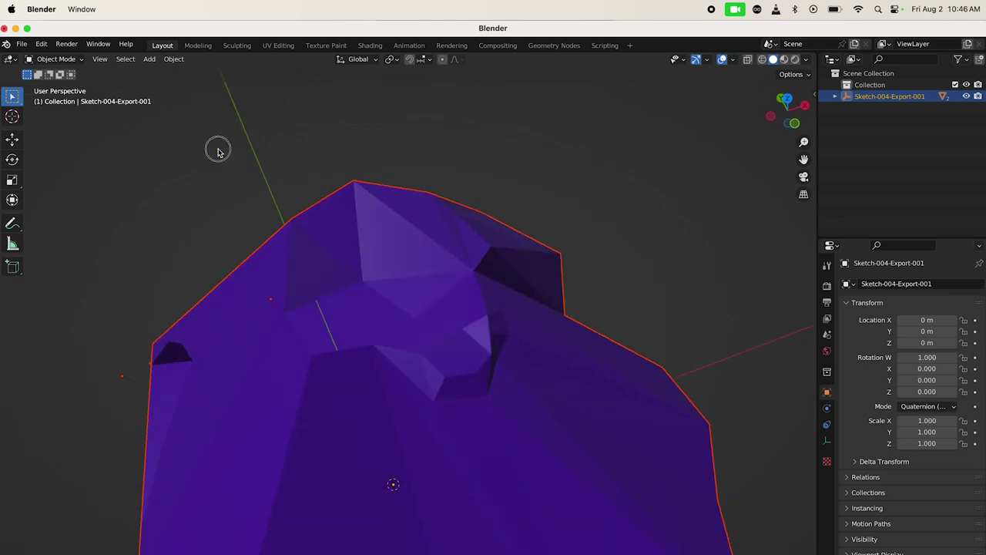
pyautogui.click(372, 244)
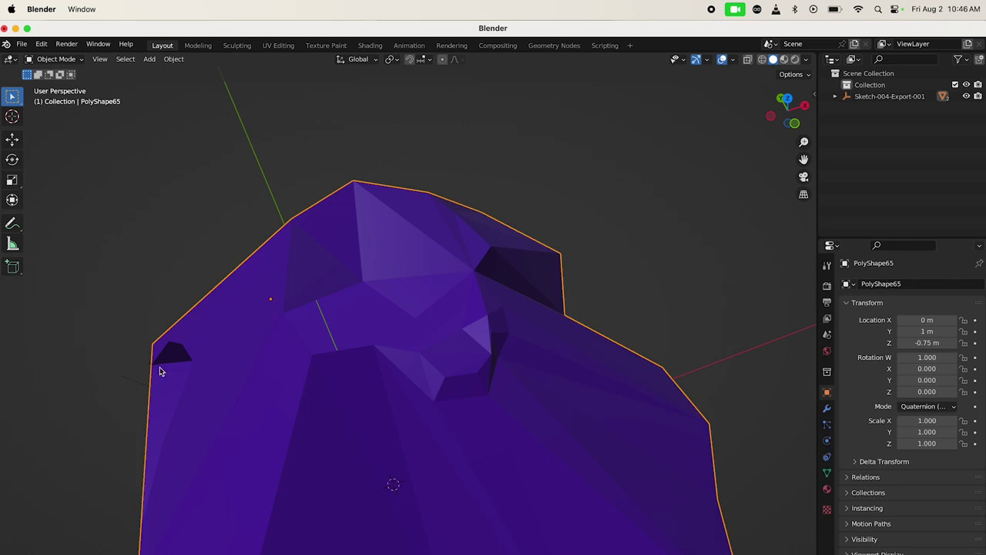
pyautogui.press('Tab')
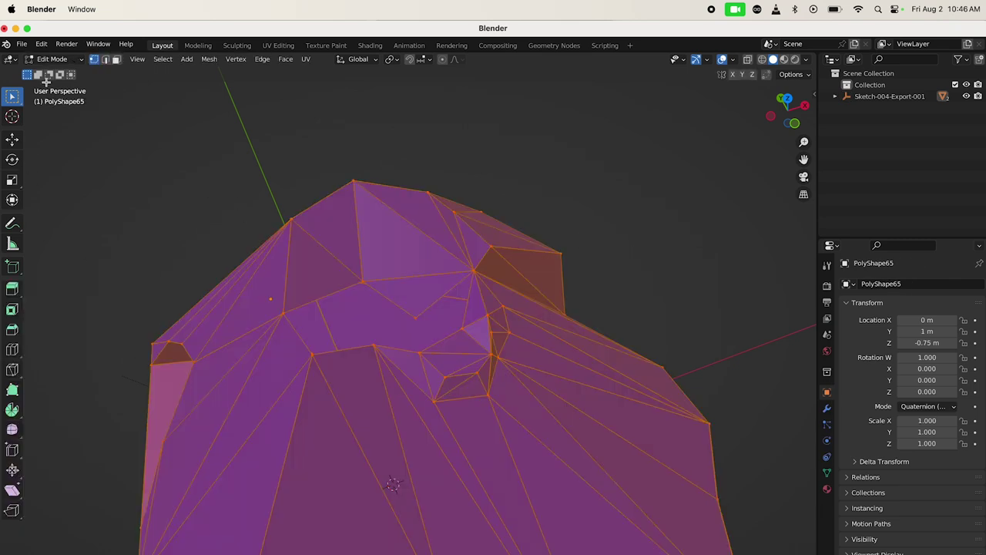
# Select the eight vertices around the gap near the cave's peak and fill it with a new face.
pyautogui.scroll(4, 343, 299)
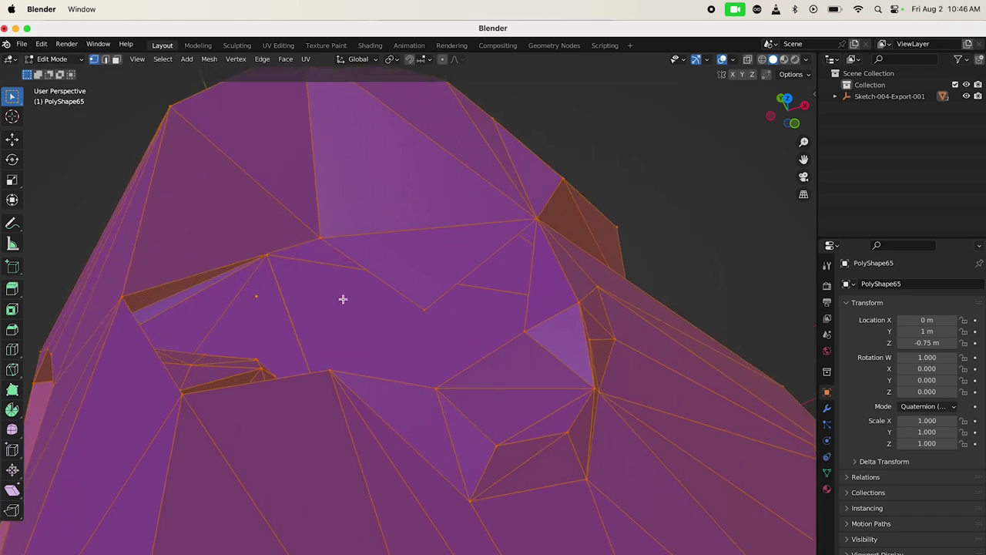
pyautogui.scroll(-5, 343, 299)
pyautogui.scroll(7, 343, 299)
pyautogui.scroll(-3, 343, 299)
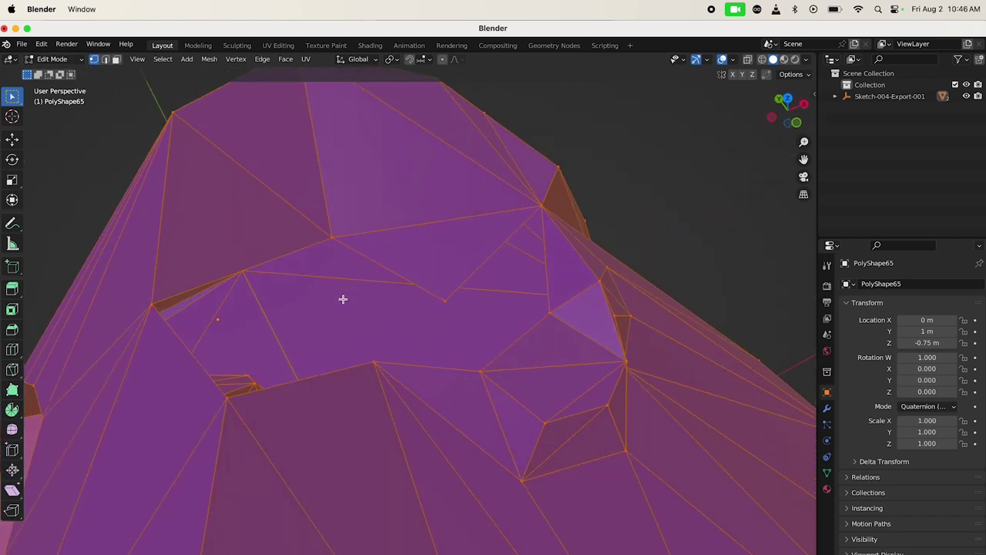
pyautogui.click(332, 236)
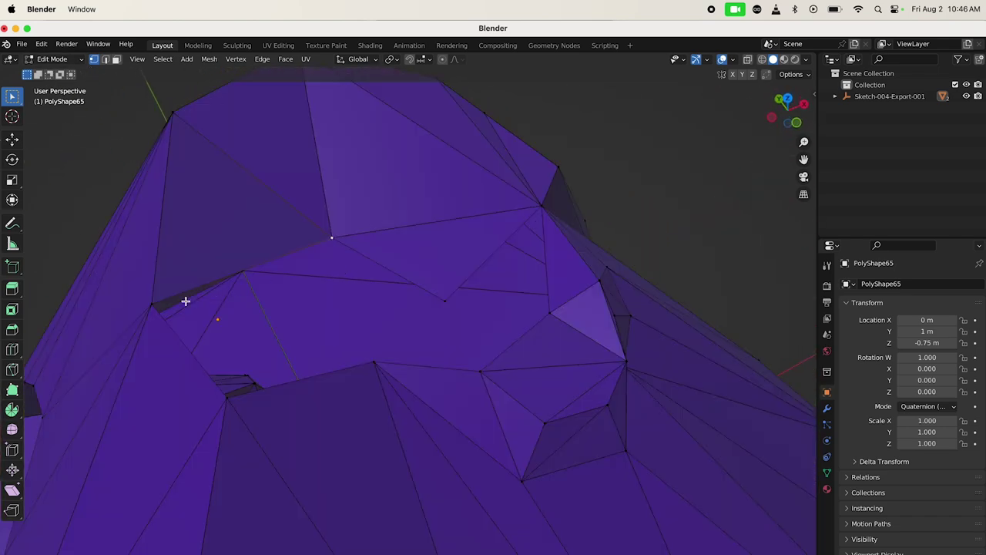
pyautogui.keyDown('shift'); pyautogui.click(152, 304); pyautogui.keyUp('shift')
pyautogui.keyDown('shift'); pyautogui.click(227, 396); pyautogui.keyUp('shift')
pyautogui.keyDown('shift'); pyautogui.click(374, 361); pyautogui.keyUp('shift')
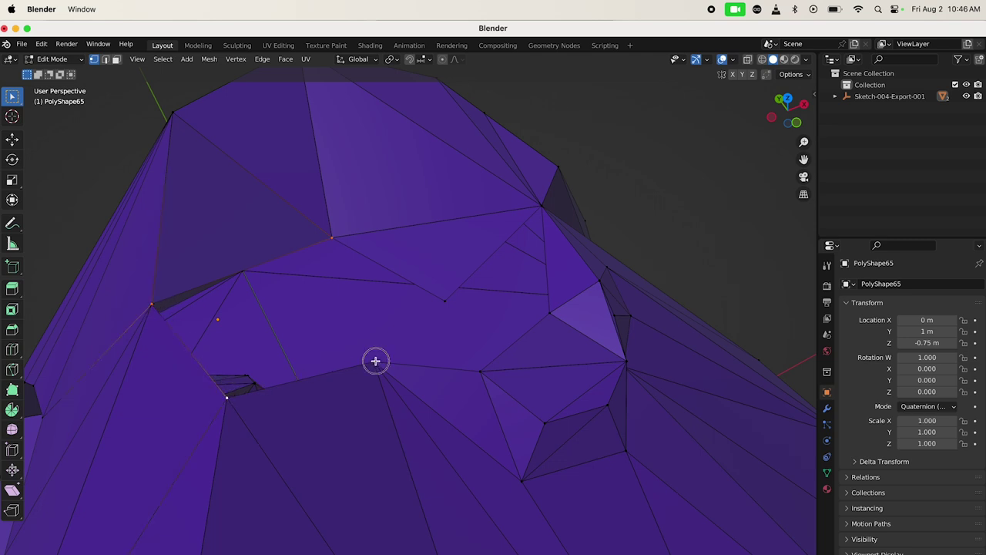
pyautogui.keyDown('shift'); pyautogui.click(480, 372); pyautogui.keyUp('shift')
pyautogui.keyDown('shift'); pyautogui.click(550, 313); pyautogui.keyUp('shift')
pyautogui.keyDown('shift'); pyautogui.click(542, 205); pyautogui.keyUp('shift')
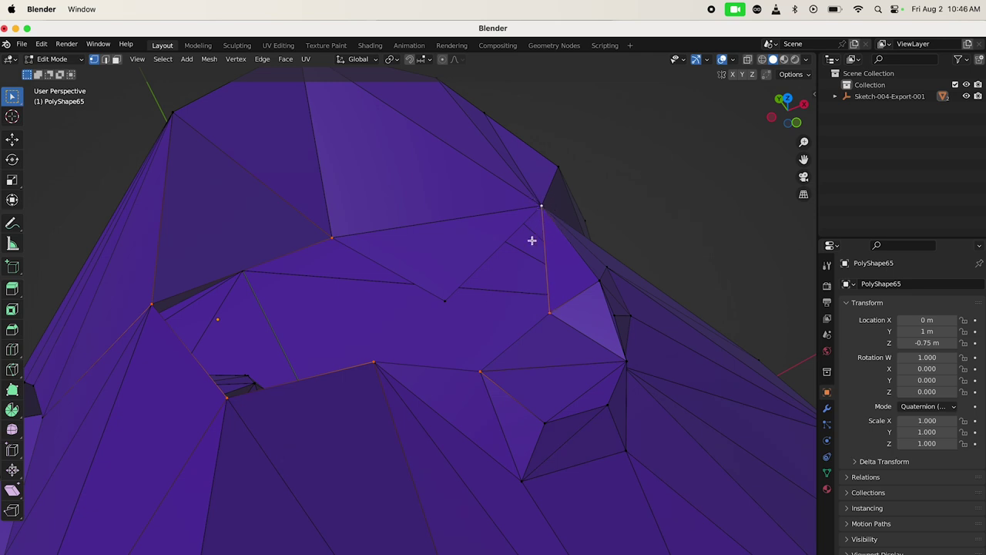
pyautogui.keyDown('shift'); pyautogui.click(444, 300); pyautogui.keyUp('shift')
pyautogui.press('f')
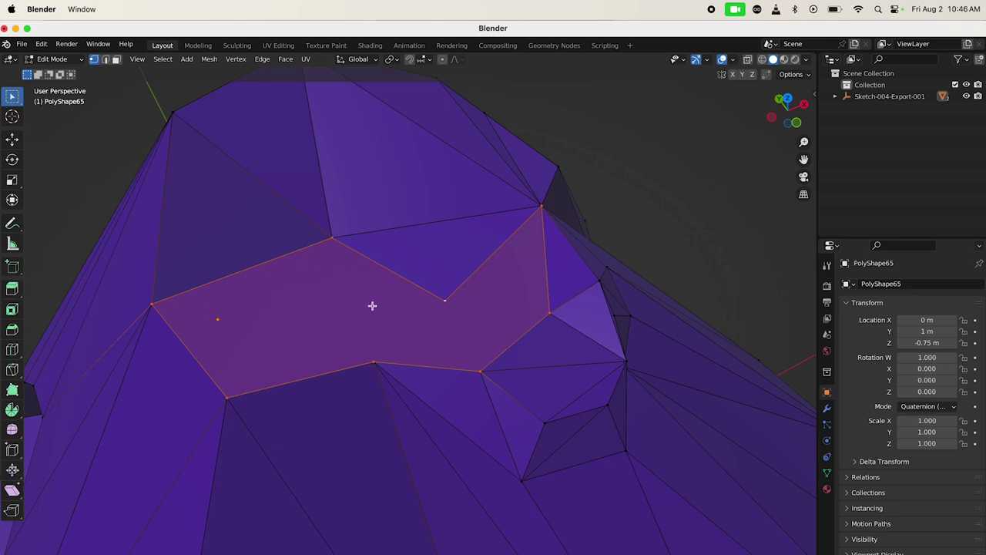
# Triangulate the new face over the gap, look over the result and clear the selection.
pyautogui.hotkey('ctrl', 't')
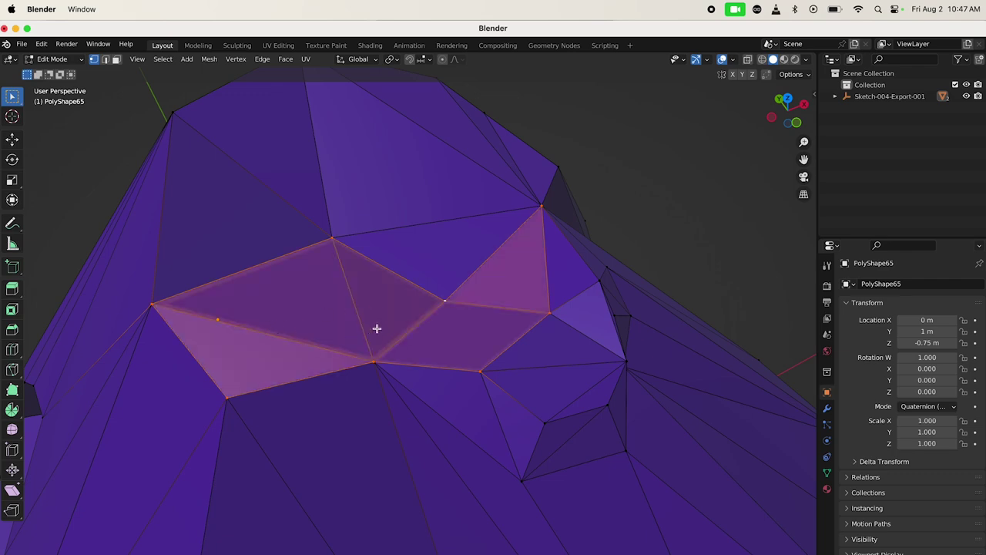
pyautogui.scroll(-5, 337, 354)
pyautogui.scroll(10, 336, 355)
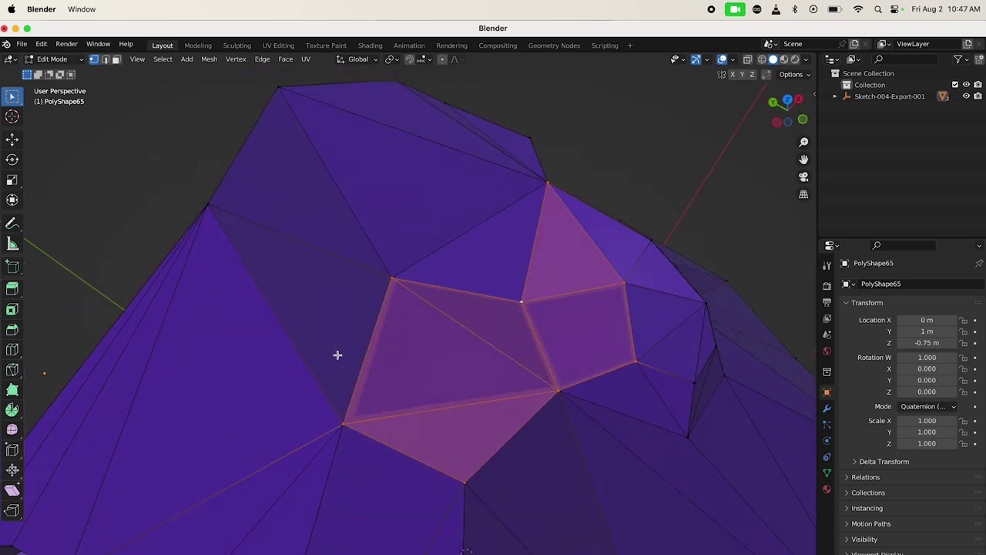
pyautogui.scroll(-5, 336, 354)
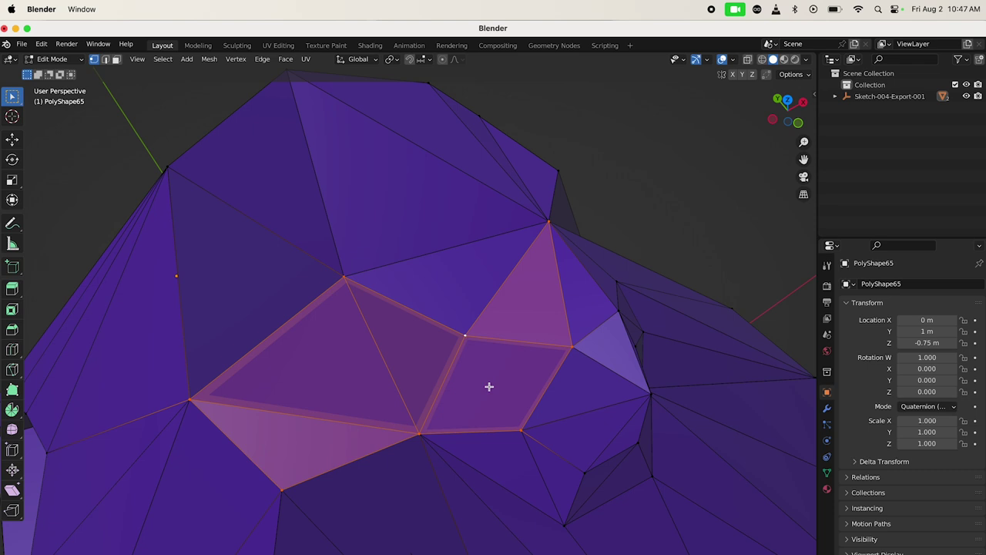
pyautogui.click(708, 216)
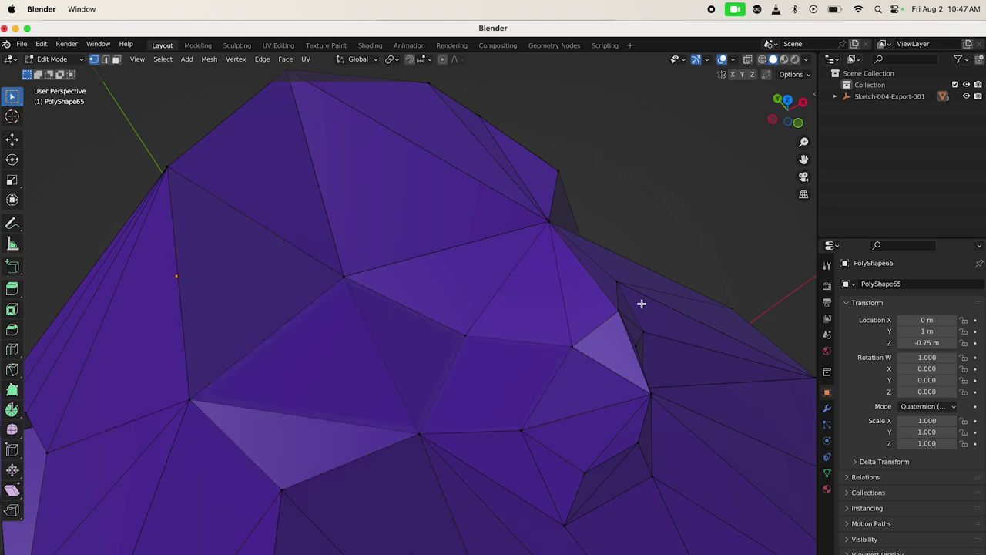
# Check the four corner vertices of the four-sided area inside the filled patch, ending with only its inner upper vertex selected.
pyautogui.click(467, 338)
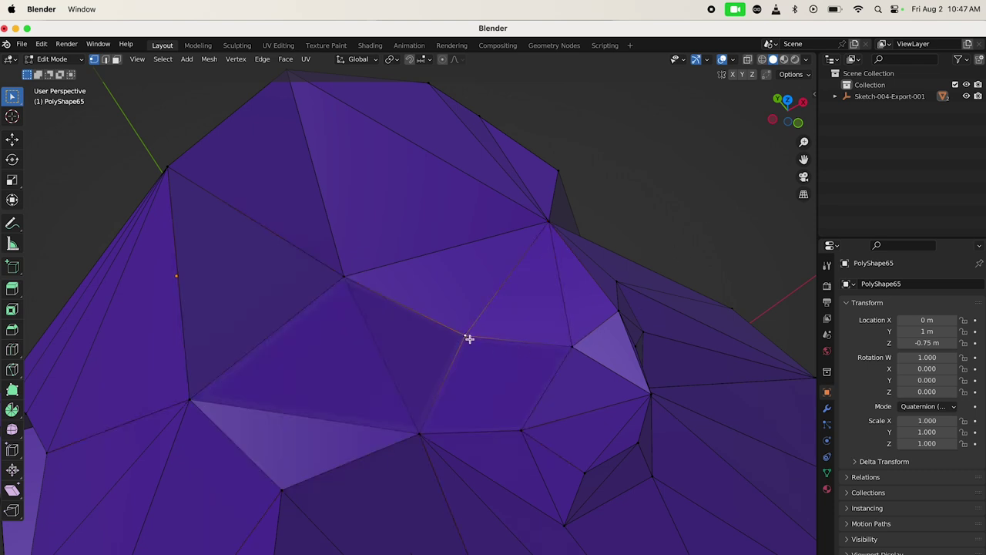
pyautogui.keyDown('shift'); pyautogui.click(420, 433); pyautogui.keyUp('shift')
pyautogui.keyDown('shift'); pyautogui.click(522, 429); pyautogui.keyUp('shift')
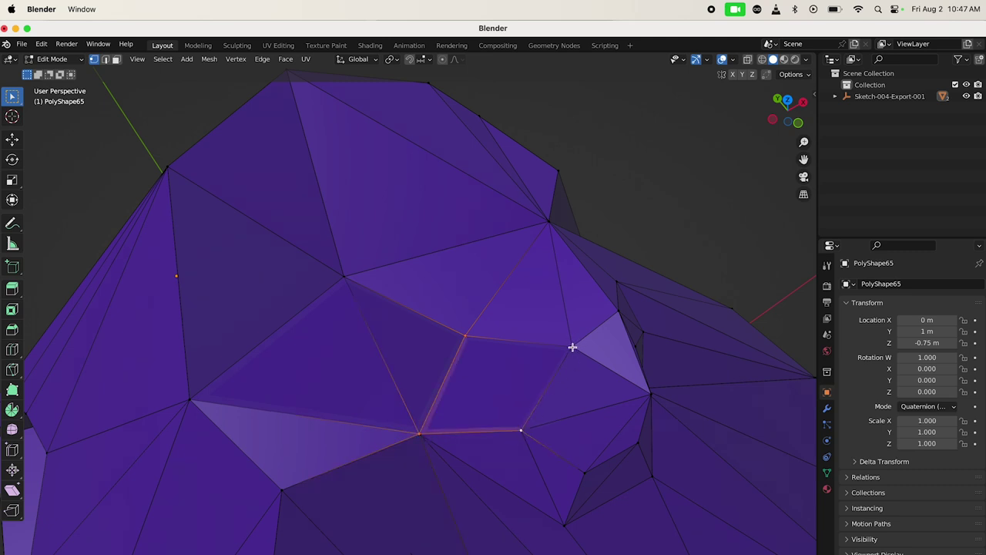
pyautogui.keyDown('shift'); pyautogui.click(571, 346); pyautogui.keyUp('shift')
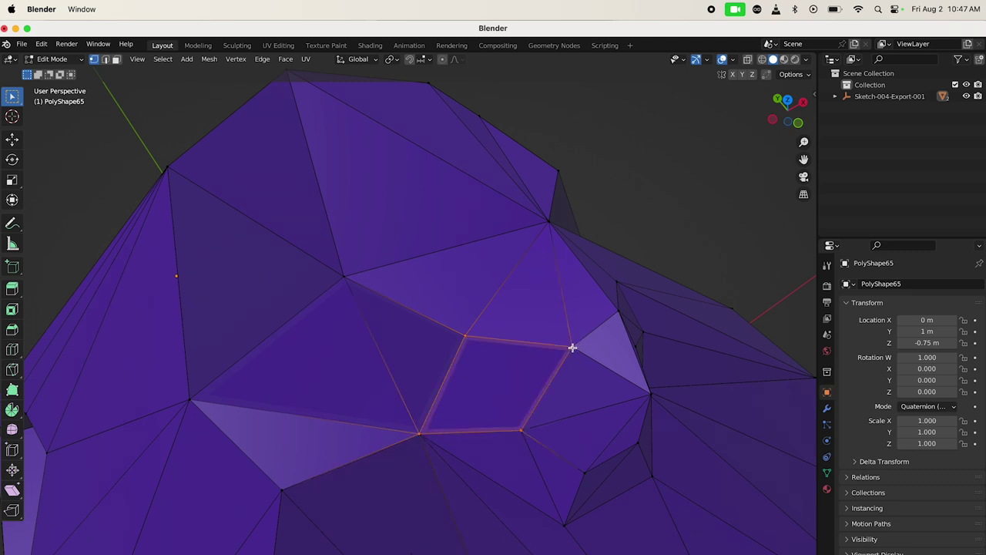
pyautogui.click(522, 430)
pyautogui.click(494, 375)
pyautogui.click(466, 336)
pyautogui.scroll(-5, 500, 367)
pyautogui.scroll(5, 500, 366)
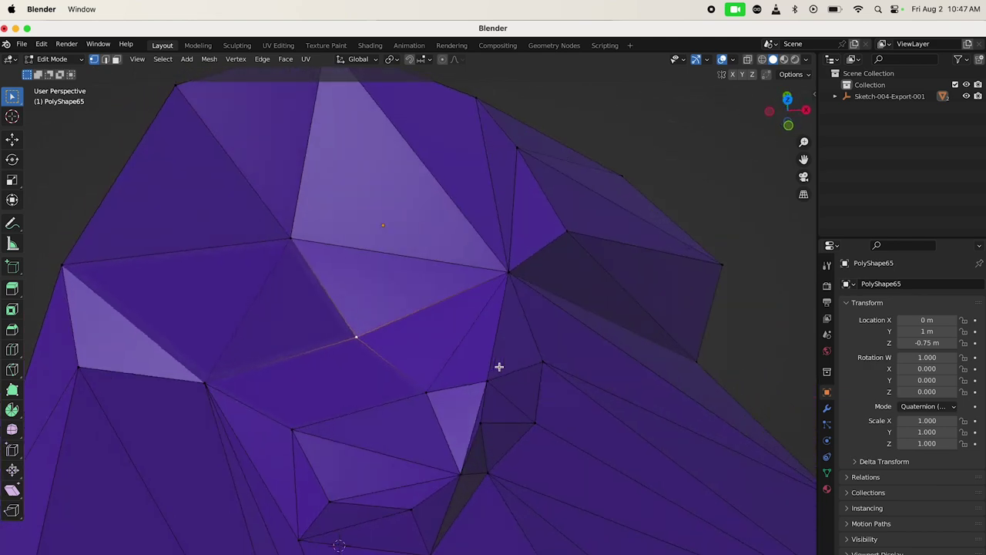
pyautogui.keyDown('shift'); pyautogui.click(293, 430); pyautogui.keyUp('shift')
pyautogui.keyDown('shift'); pyautogui.click(204, 382); pyautogui.keyUp('shift')
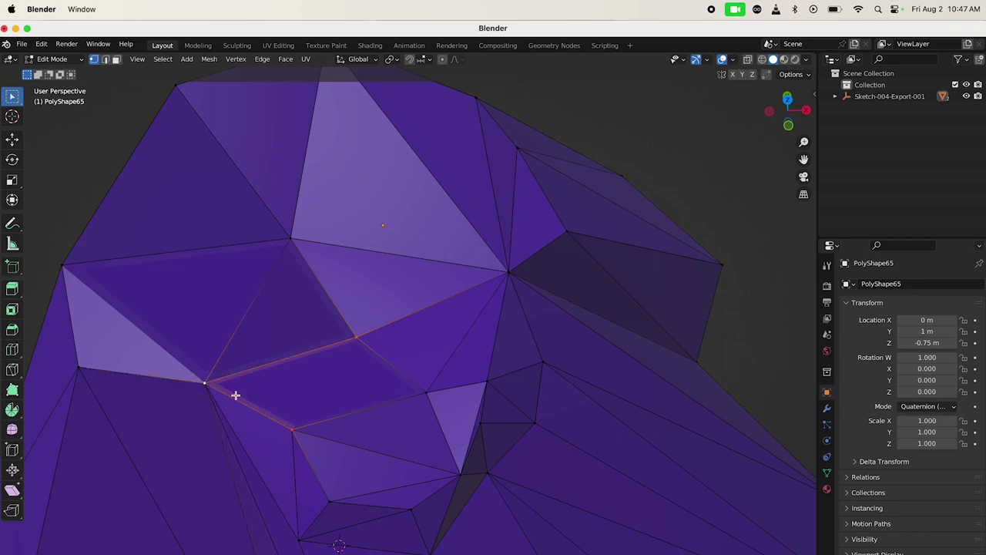
pyautogui.click(301, 387)
pyautogui.rightClick(326, 385)
pyautogui.click(388, 381)
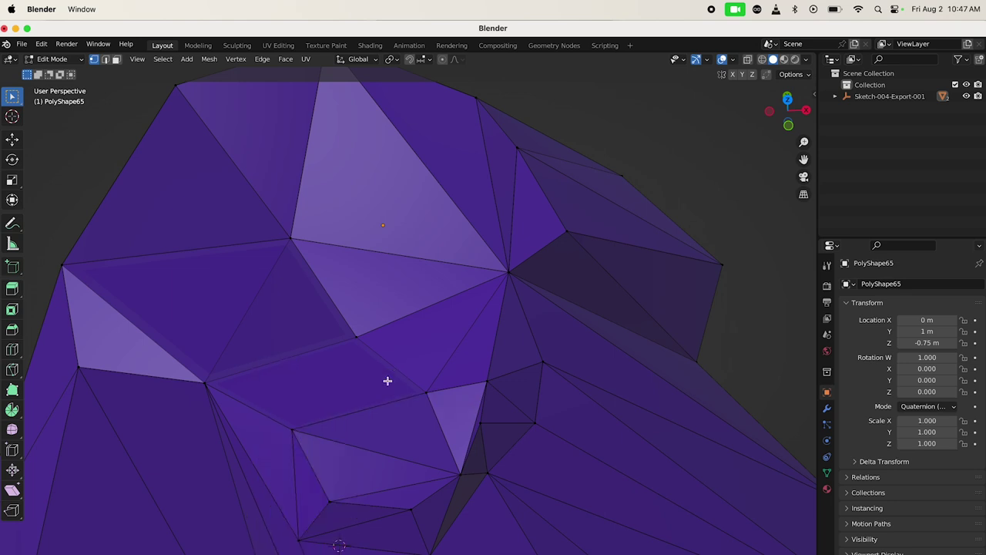
pyautogui.hscroll(-3, 363, 385)
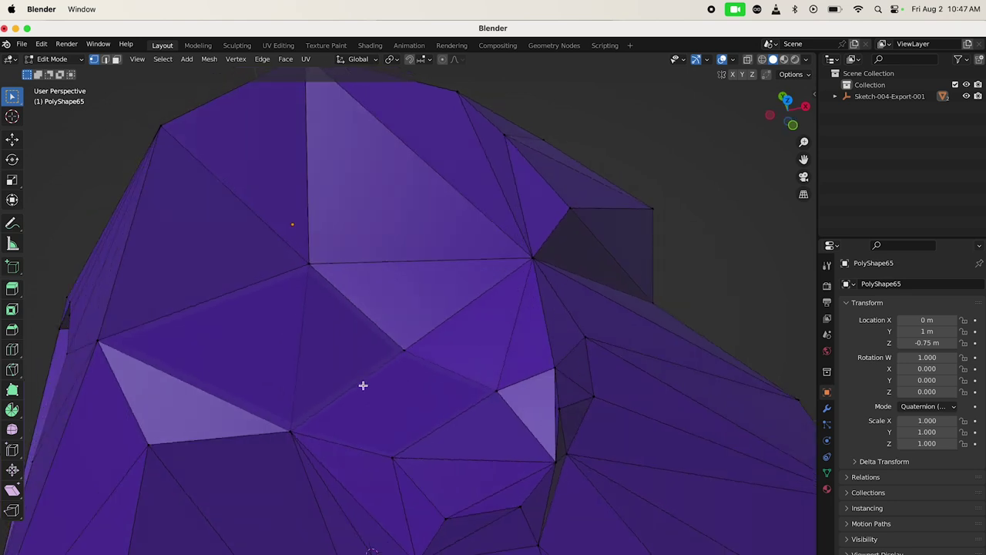
# Undo back to the selected faces of the filled patch near the peak and delete those faces.
pyautogui.press('super+z')
pyautogui.press('super+z')
pyautogui.press('super+z')
pyautogui.press('super+z')
pyautogui.press('super+z')
pyautogui.keyDown('ctrl'); pyautogui.click(399, 376); pyautogui.keyUp('ctrl')
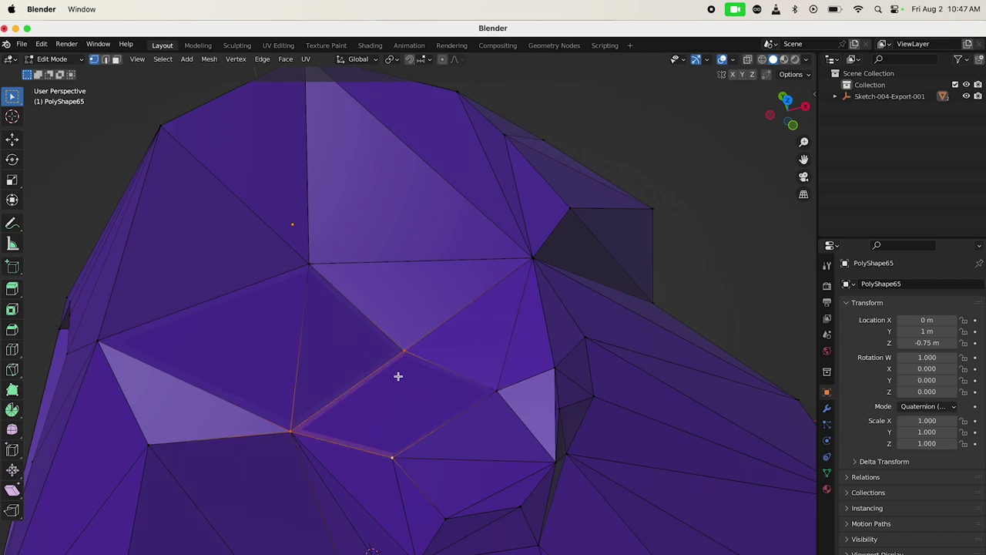
pyautogui.press('super+z')
pyautogui.press('super+z')
pyautogui.press('super+z')
pyautogui.press('super+z')
pyautogui.press('super+z')
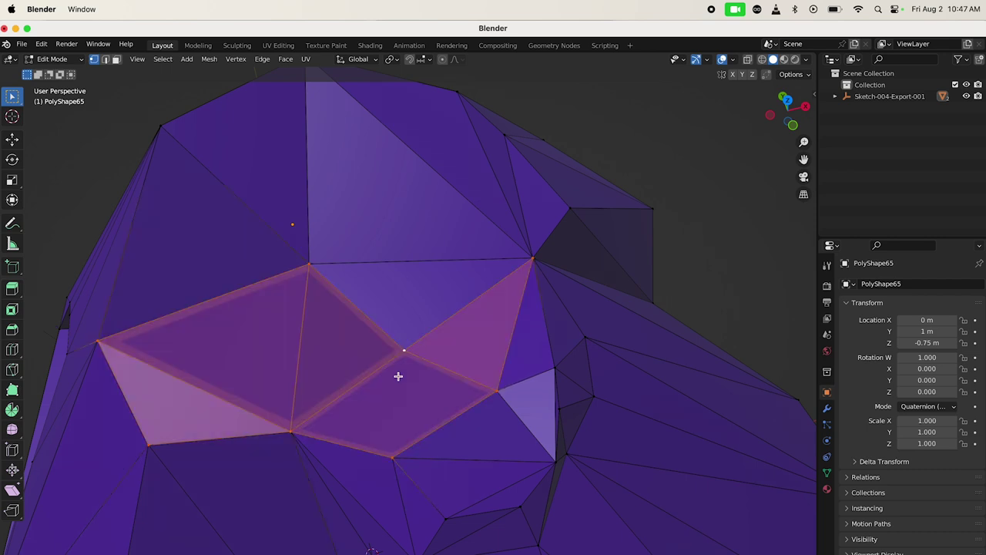
pyautogui.press('x')
pyautogui.press('f')
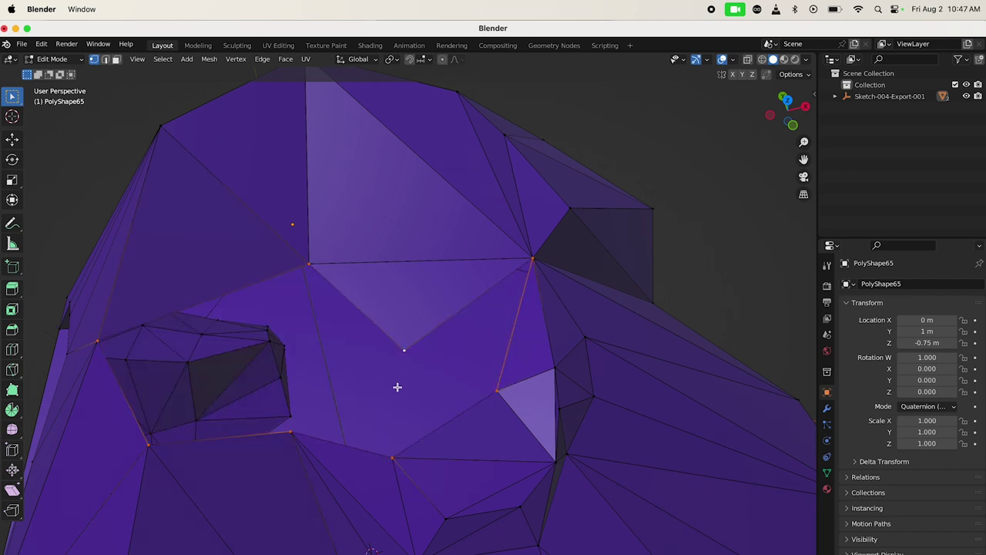
# Fill the left part of the reopened gap with two adjoining triangular faces built from its border vertices.
pyautogui.click(147, 444)
pyautogui.keyDown('shift'); pyautogui.click(97, 339); pyautogui.keyUp('shift')
pyautogui.keyDown('shift'); pyautogui.click(309, 266); pyautogui.keyUp('shift')
pyautogui.press('f')
pyautogui.press('super+z')
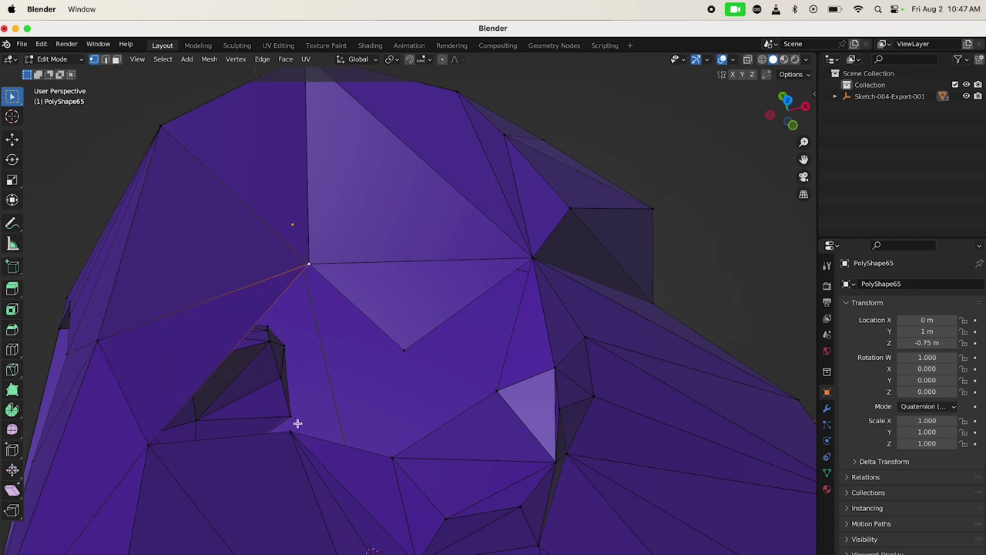
pyautogui.keyDown('shift'); pyautogui.click(291, 432); pyautogui.keyUp('shift')
pyautogui.keyDown('shift'); pyautogui.click(148, 445); pyautogui.keyUp('shift')
pyautogui.press('f')
# Fill the middle of the gap with two more triangular faces that share the edge between its inner upper vertex and lower-left vertex.
pyautogui.click(309, 266)
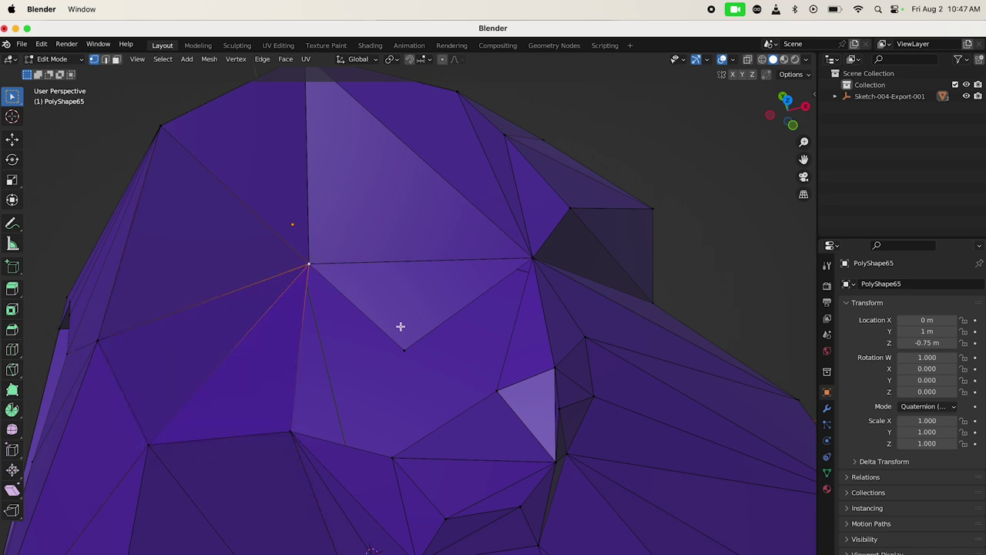
pyautogui.keyDown('shift'); pyautogui.click(404, 350); pyautogui.keyUp('shift')
pyautogui.keyDown('shift'); pyautogui.click(291, 431); pyautogui.keyUp('shift')
pyautogui.press('f')
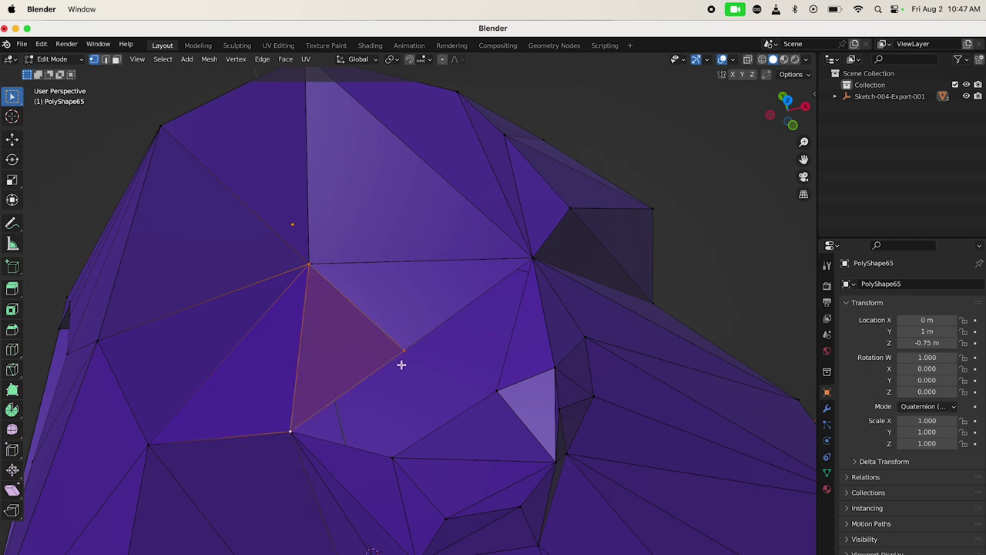
pyautogui.click(404, 350)
pyautogui.keyDown('shift'); pyautogui.click(393, 458); pyautogui.keyUp('shift')
pyautogui.keyDown('shift'); pyautogui.click(291, 431); pyautogui.keyUp('shift')
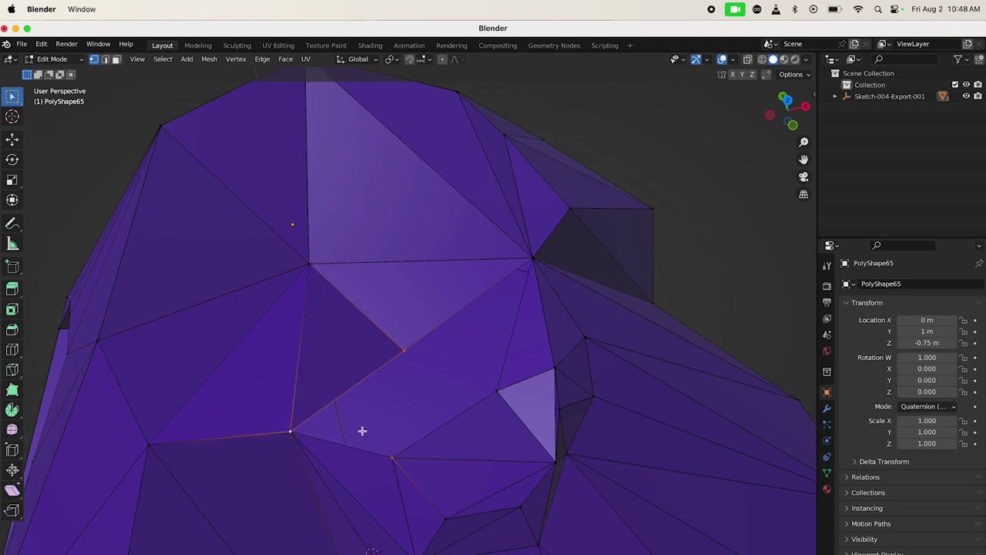
pyautogui.press('f')
# Close the right part of the gap with two triangular faces meeting along the edge from the inner upper vertex to the right border vertex.
pyautogui.click(404, 351)
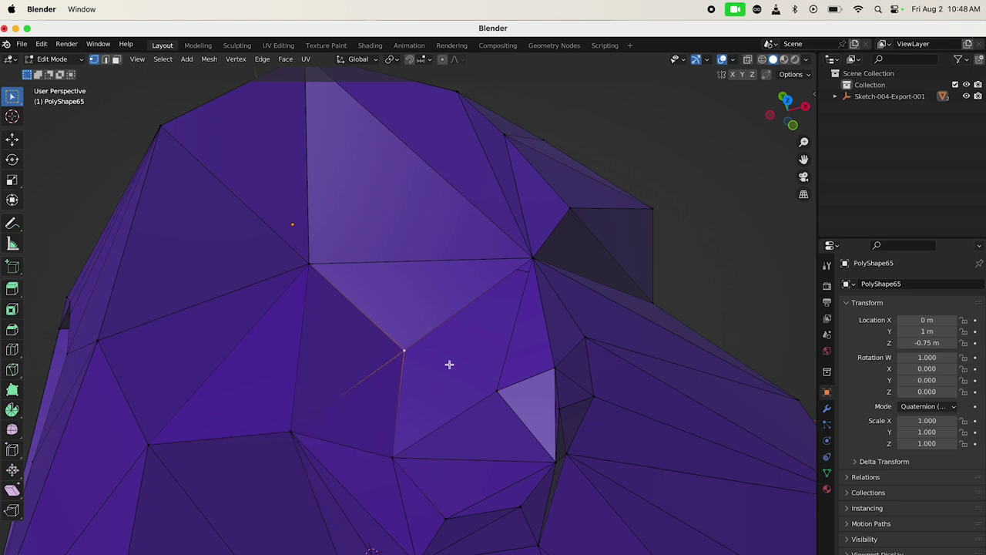
pyautogui.keyDown('shift'); pyautogui.click(498, 392); pyautogui.keyUp('shift')
pyautogui.keyDown('shift'); pyautogui.click(393, 458); pyautogui.keyUp('shift')
pyautogui.press('f')
pyautogui.click(497, 392)
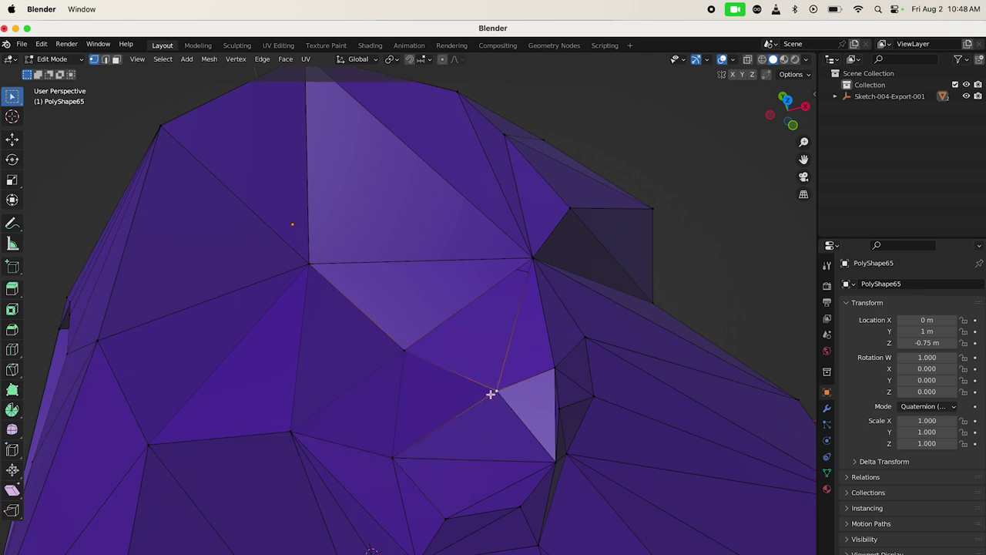
pyautogui.keyDown('shift'); pyautogui.click(404, 351); pyautogui.keyUp('shift')
pyautogui.keyDown('shift'); pyautogui.click(532, 260); pyautogui.keyUp('shift')
pyautogui.press('f')
pyautogui.hscroll(5, 547, 303)
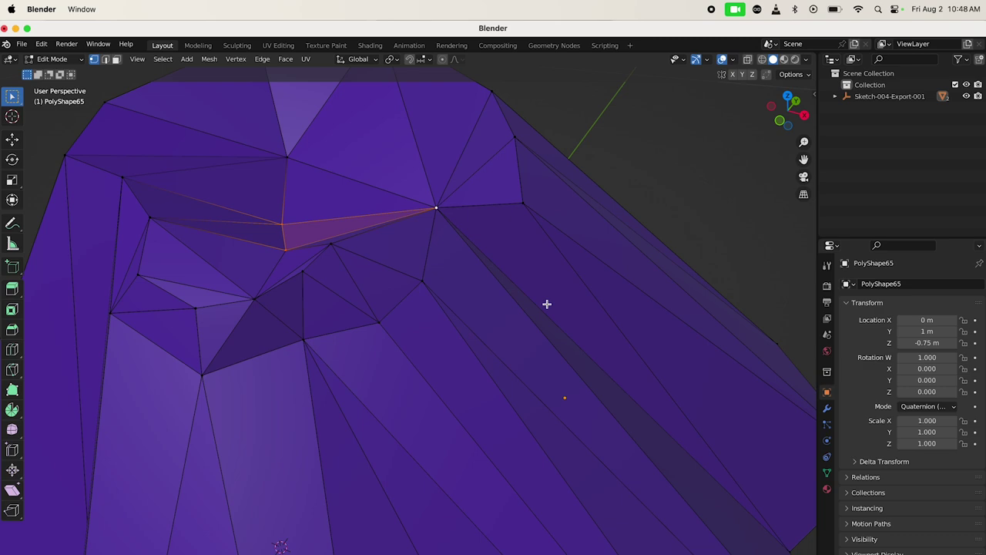
pyautogui.hscroll(5, 546, 304)
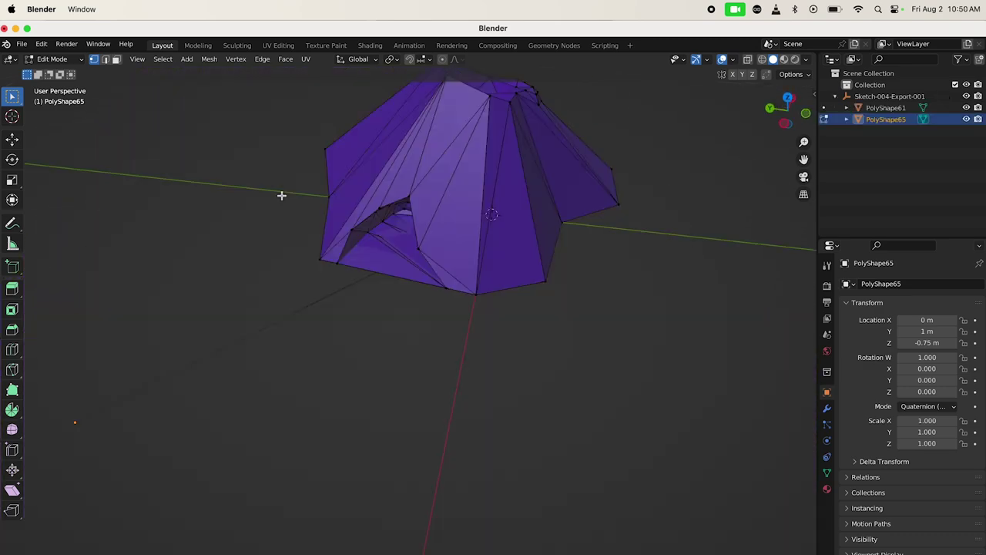
# In Object Mode, select PolyShape61 together with PolyShape65 and join them into one object.
pyautogui.scroll(3, 282, 199)
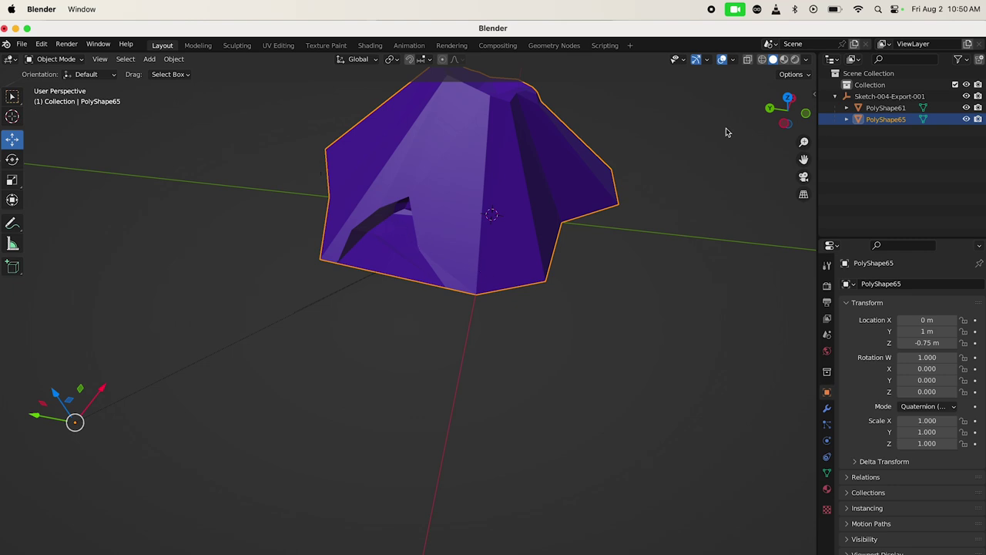
pyautogui.keyDown('ctrl'); pyautogui.click(886, 109); pyautogui.keyUp('ctrl')
pyautogui.keyDown('ctrl'); pyautogui.click(890, 119); pyautogui.keyUp('ctrl')
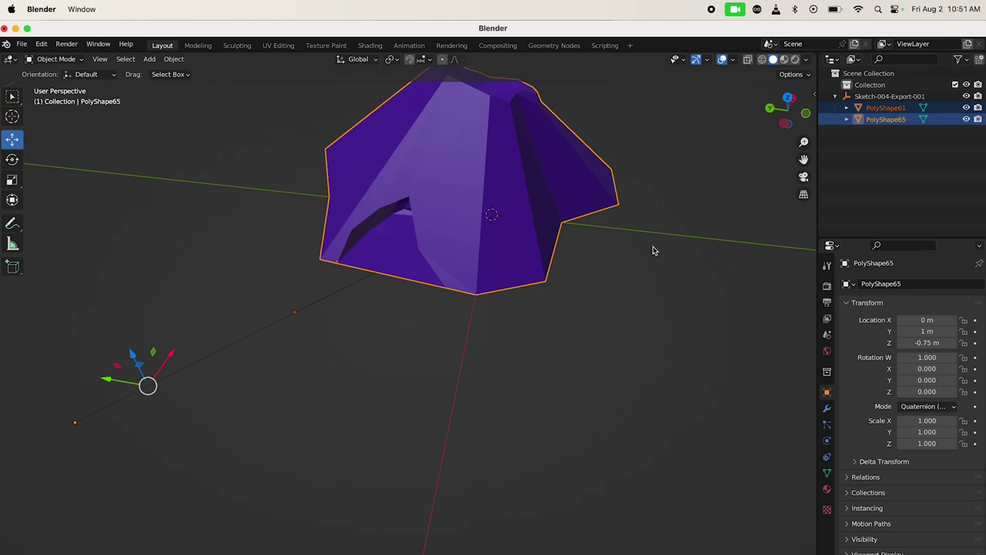
pyautogui.click(635, 262)
pyautogui.click(533, 225)
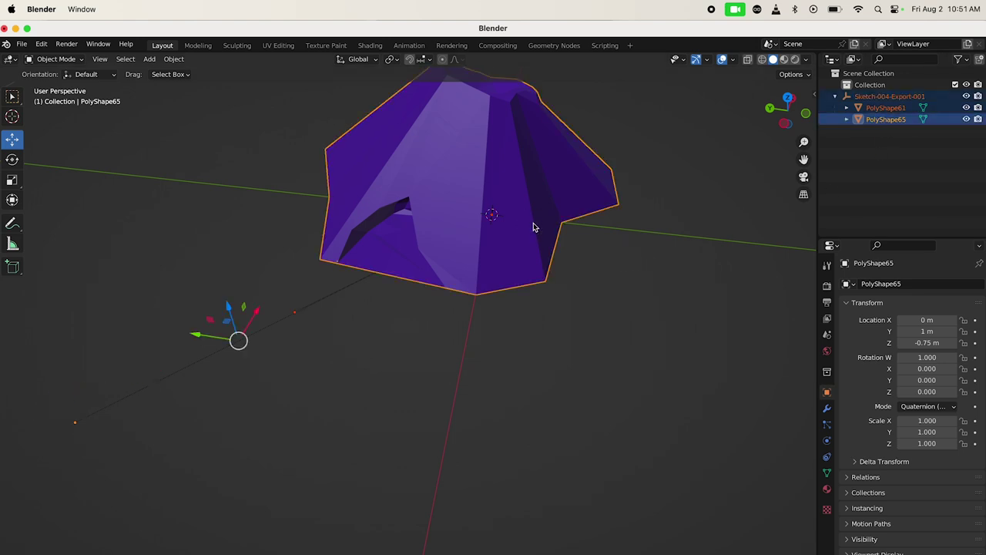
pyautogui.hotkey('ctrl', 'j')
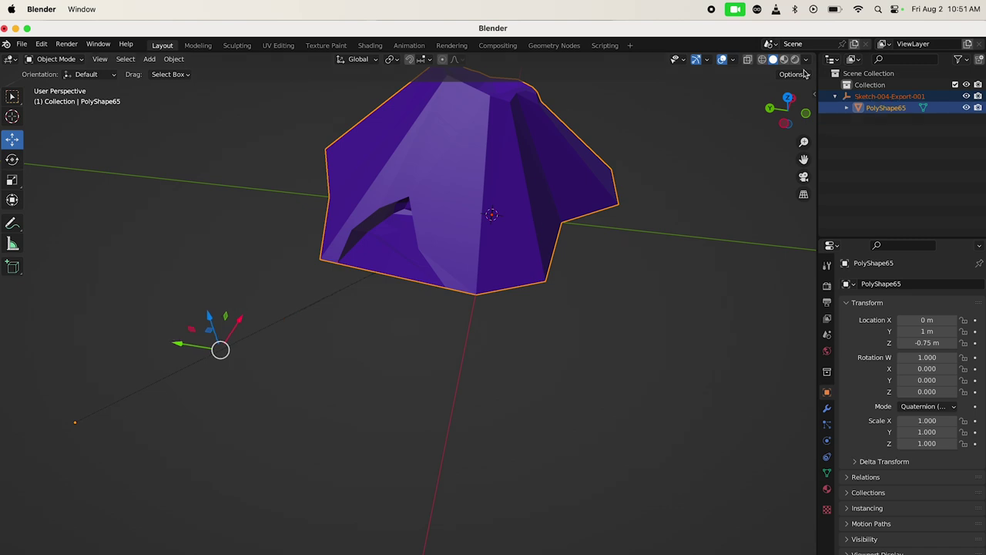
# Check the joined object by selecting it, expanding its entry in the outliner and examining the cave up close.
pyautogui.click(687, 185)
pyautogui.click(514, 218)
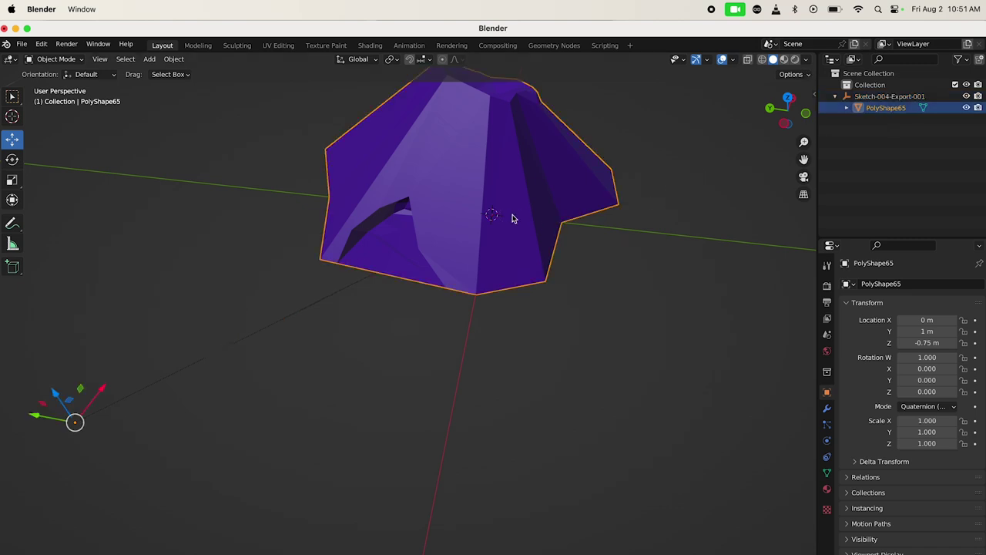
pyautogui.press('a')
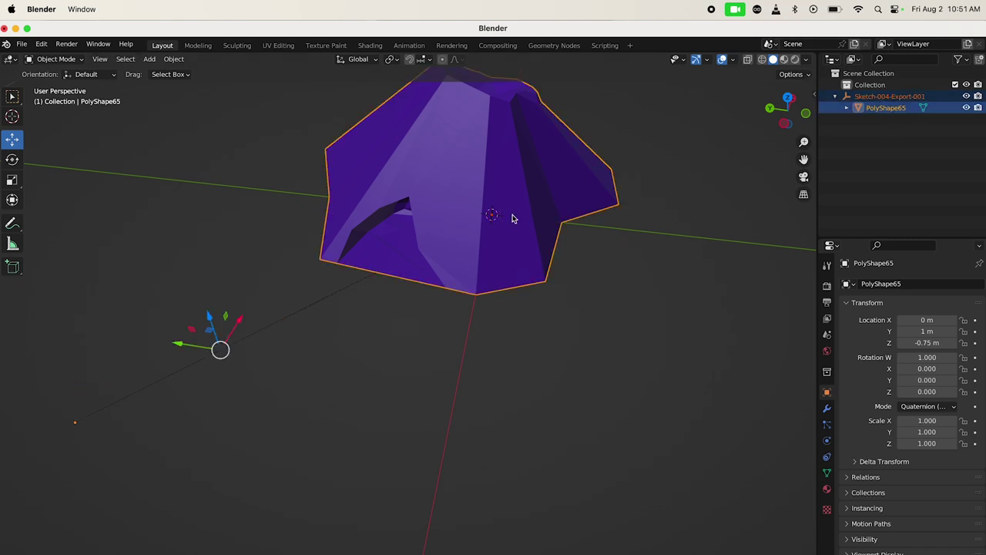
pyautogui.click(606, 315)
pyautogui.click(849, 110)
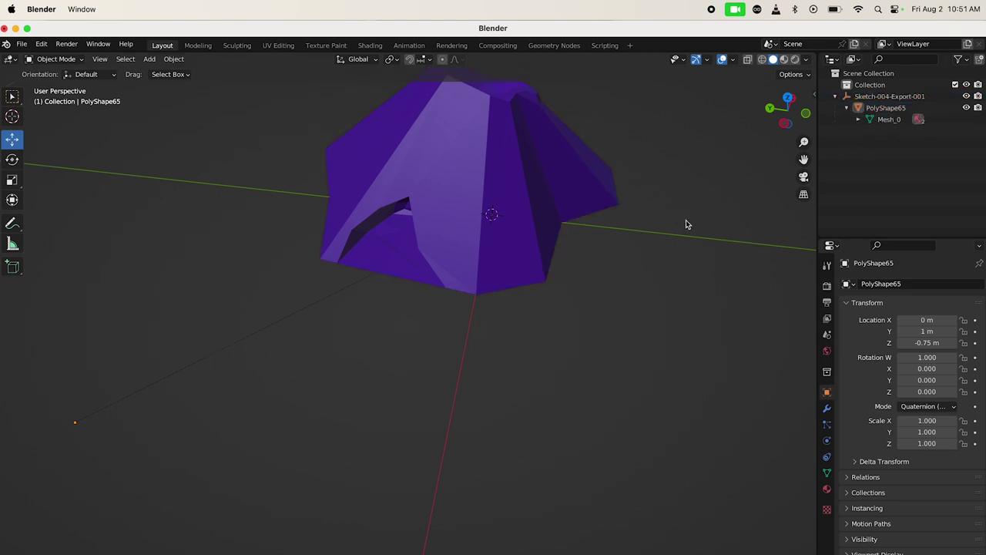
pyautogui.scroll(4, 314, 268)
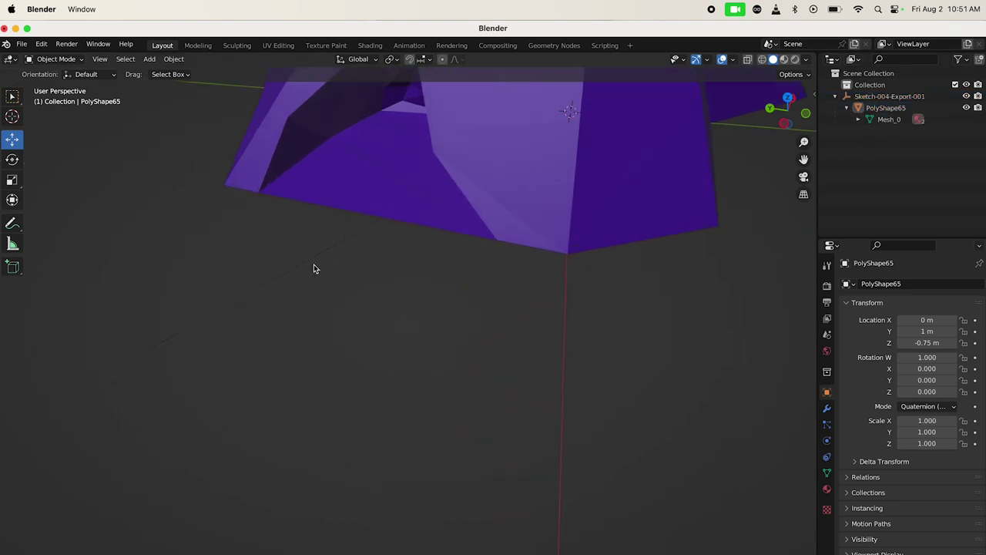
pyautogui.scroll(-5, 314, 268)
pyautogui.scroll(5, 314, 269)
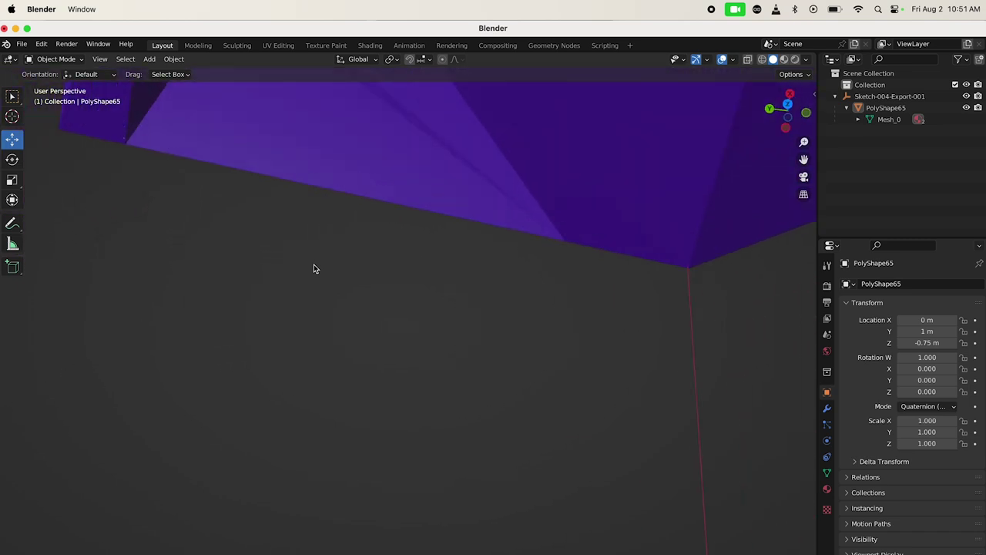
pyautogui.scroll(-7, 313, 265)
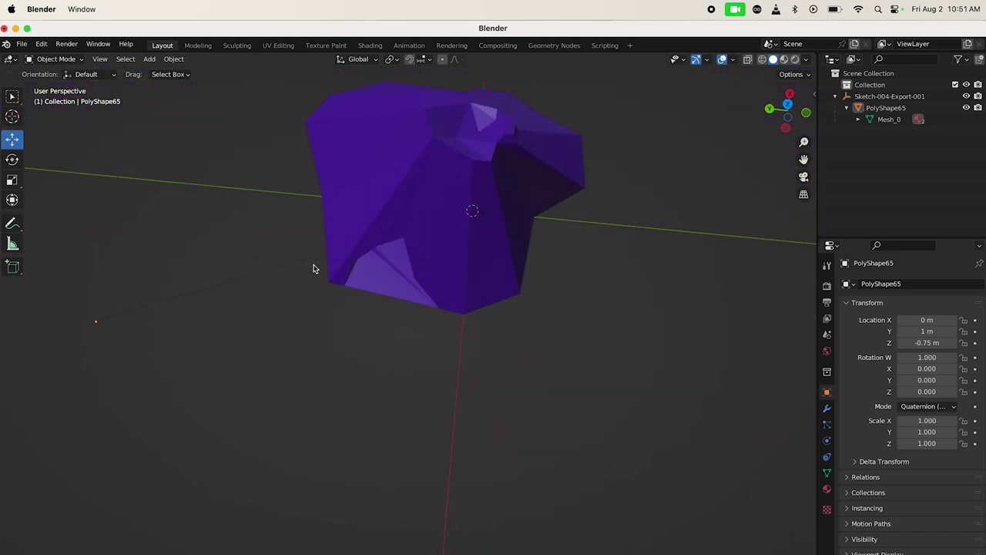
# Rename the joined cave object and its parent empty as "Cave With Flower".
pyautogui.doubleClick(881, 108)
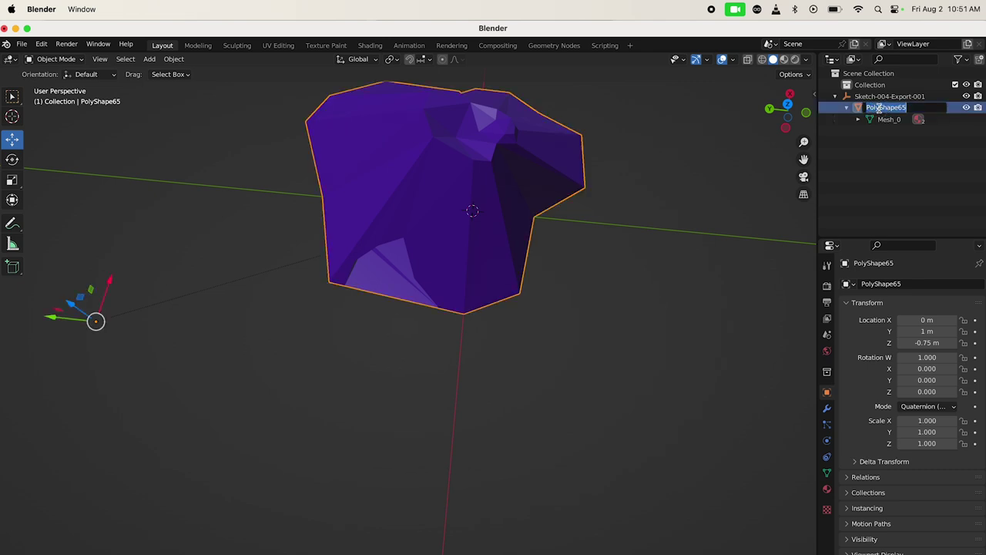
pyautogui.write('Cave With Flower')
pyautogui.press('Return')
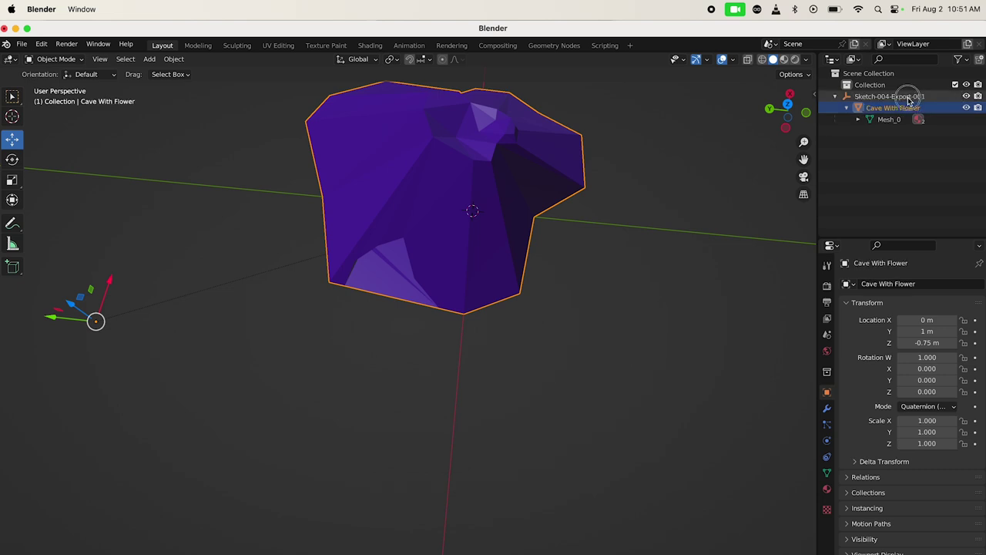
pyautogui.doubleClick(908, 96)
pyautogui.write('Cave W')
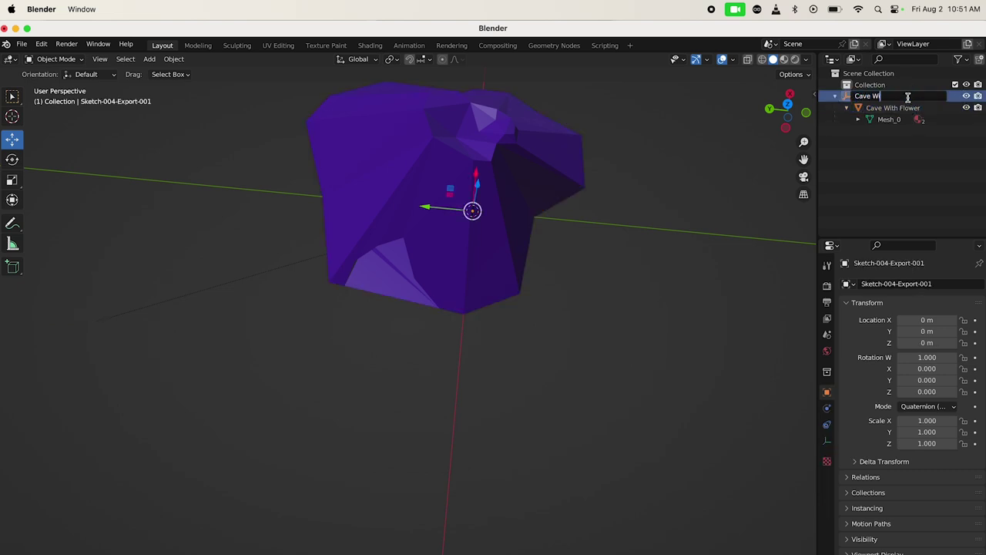
pyautogui.write('ith Flower')
pyautogui.press('Return')
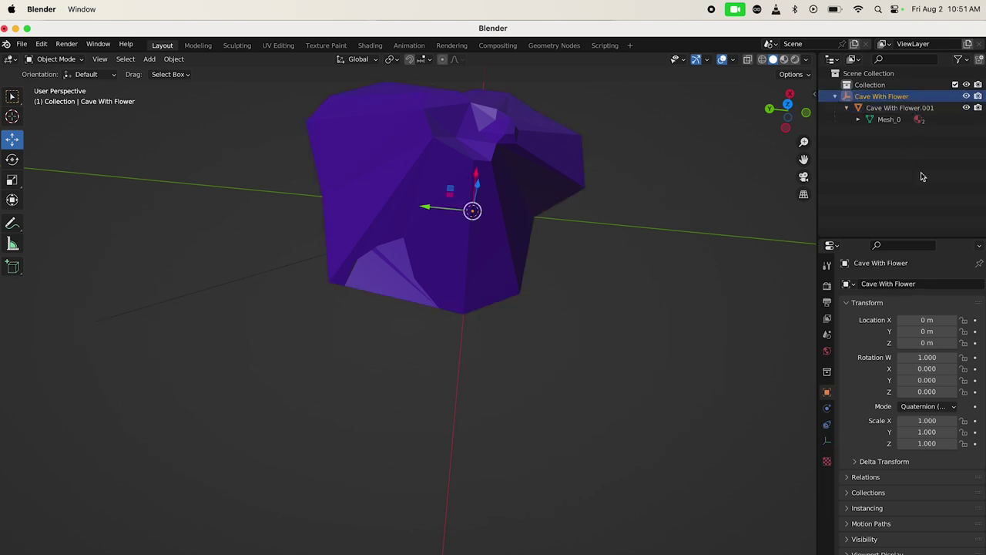
# Rename the cave's mesh data Mesh_0 as "Cave With Flower".
pyautogui.click(892, 120)
pyautogui.doubleClick(894, 120)
pyautogui.write('Cave With Flower')
pyautogui.press('Return')
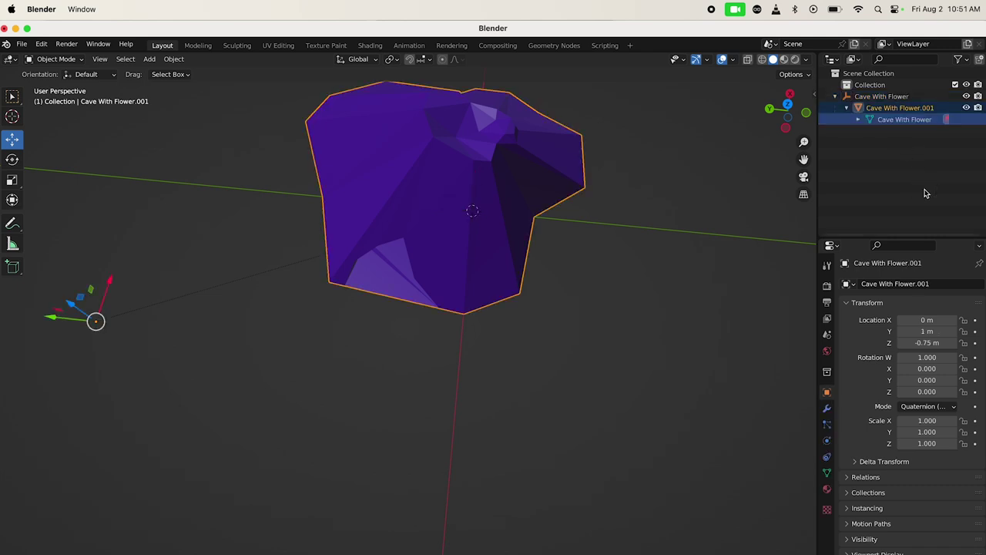
# Examine the two BasicGLTFExport materials assigned to the cave and their material properties, and clear the selection.
pyautogui.click(859, 119)
pyautogui.click(900, 133)
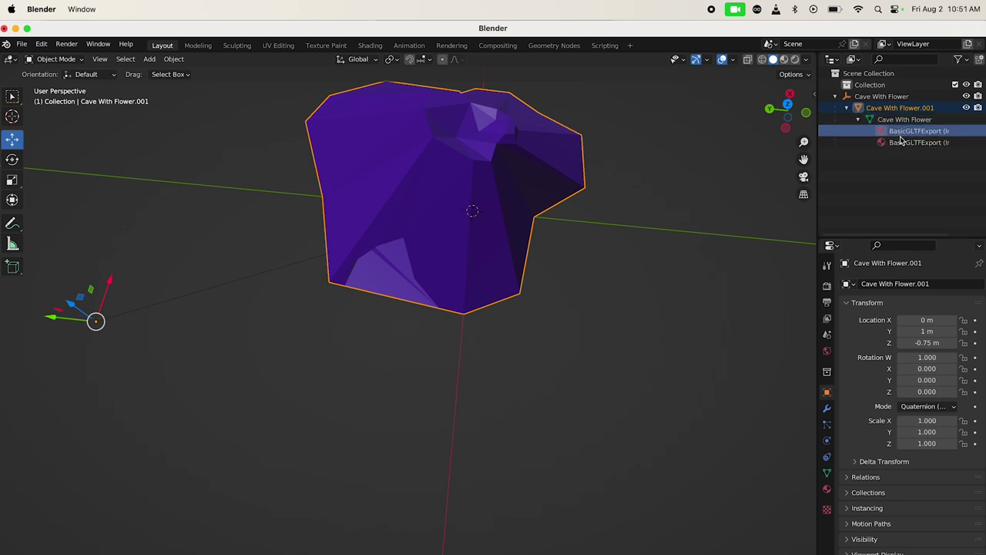
pyautogui.click(901, 144)
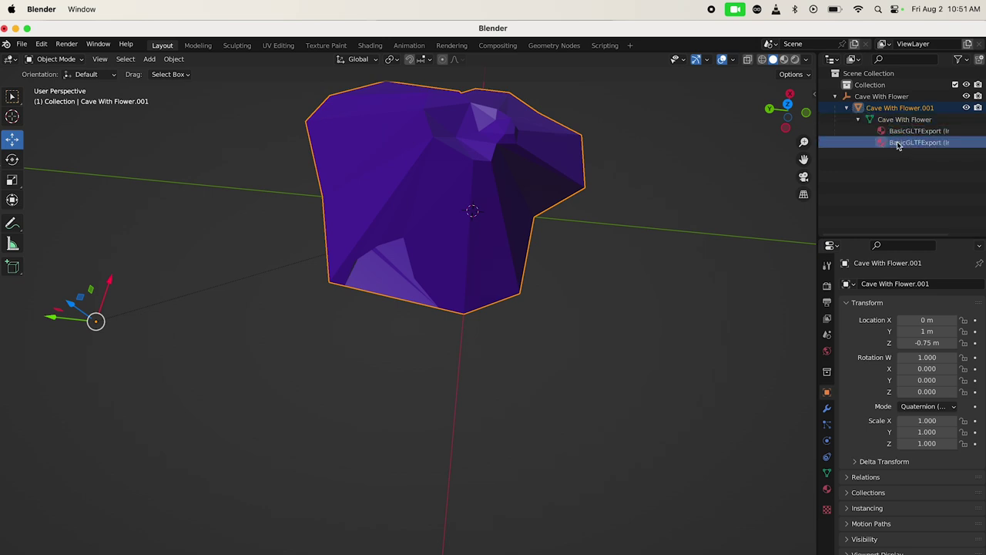
pyautogui.scroll(-5, 724, 199)
pyautogui.hscroll(-5, 725, 199)
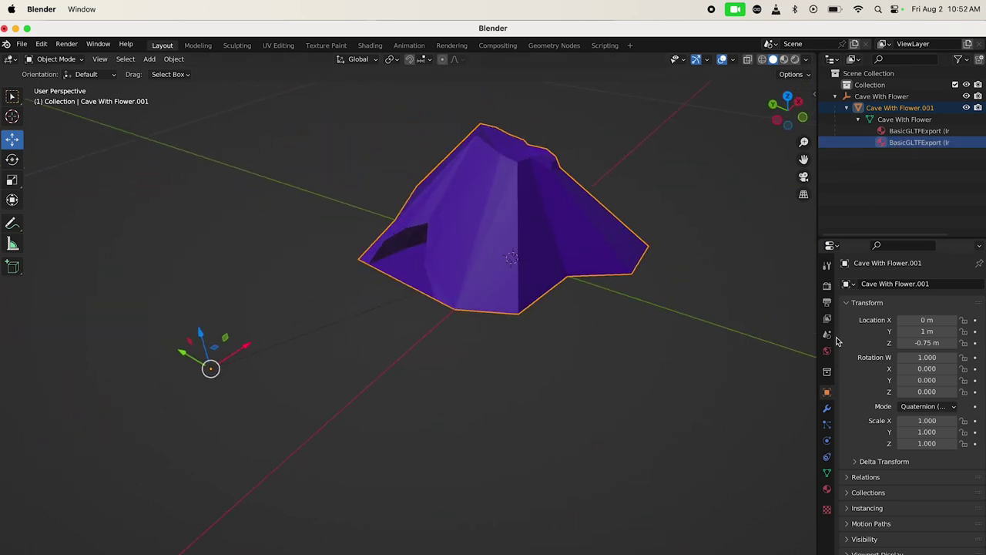
pyautogui.click(829, 491)
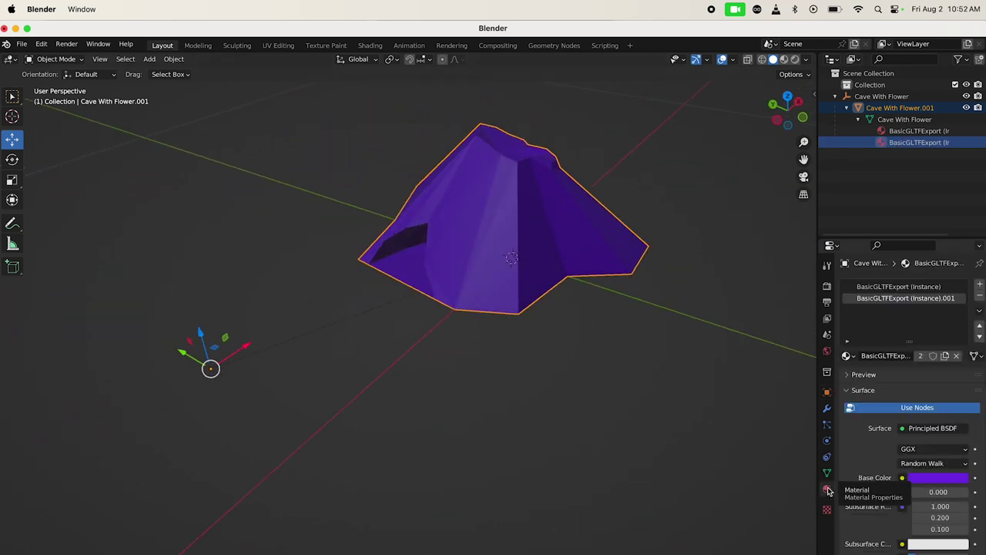
pyautogui.rightClick(890, 302)
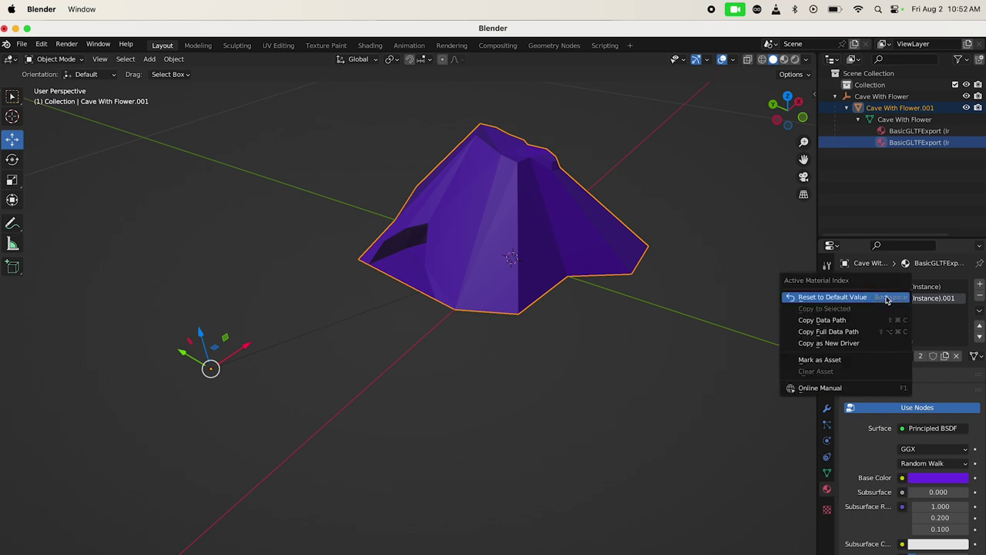
pyautogui.click(924, 189)
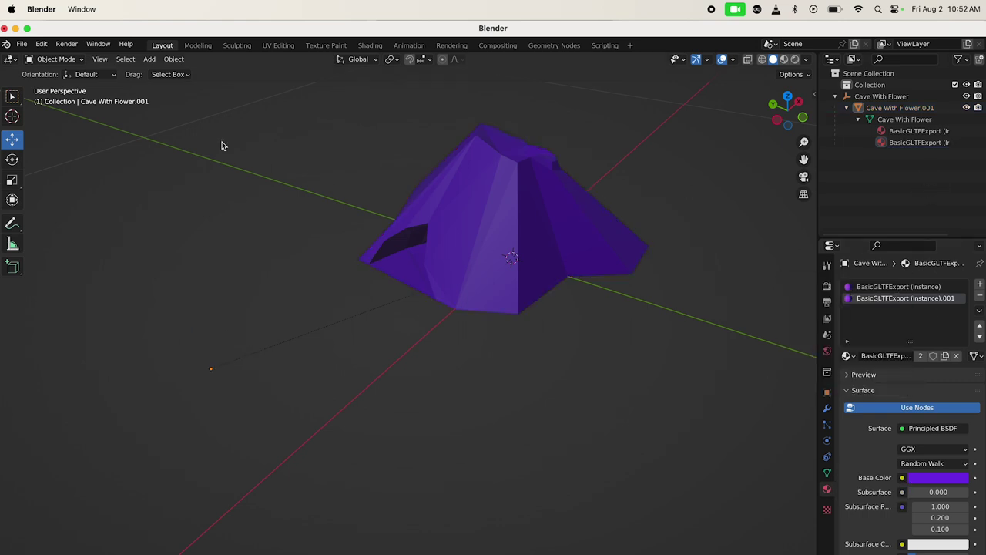
# Select the cave object and set its origin using Geometry to Origin.
pyautogui.click(476, 226)
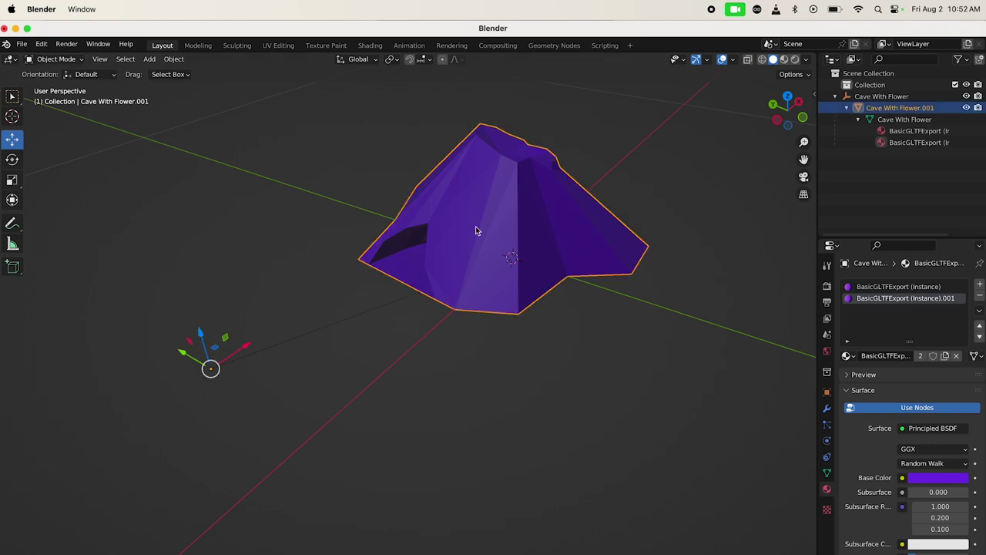
pyautogui.click(174, 60)
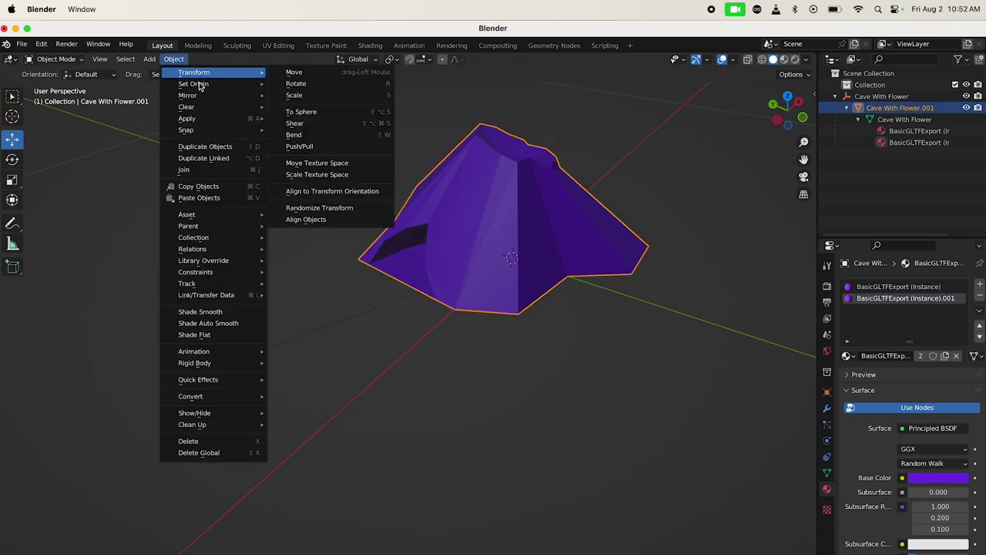
pyautogui.moveTo(215, 86)
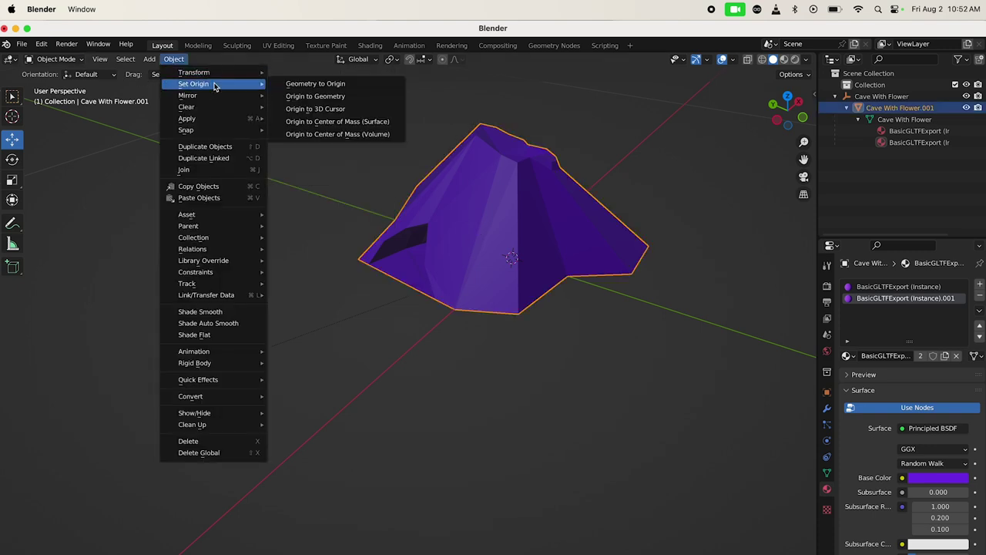
pyautogui.click(298, 83)
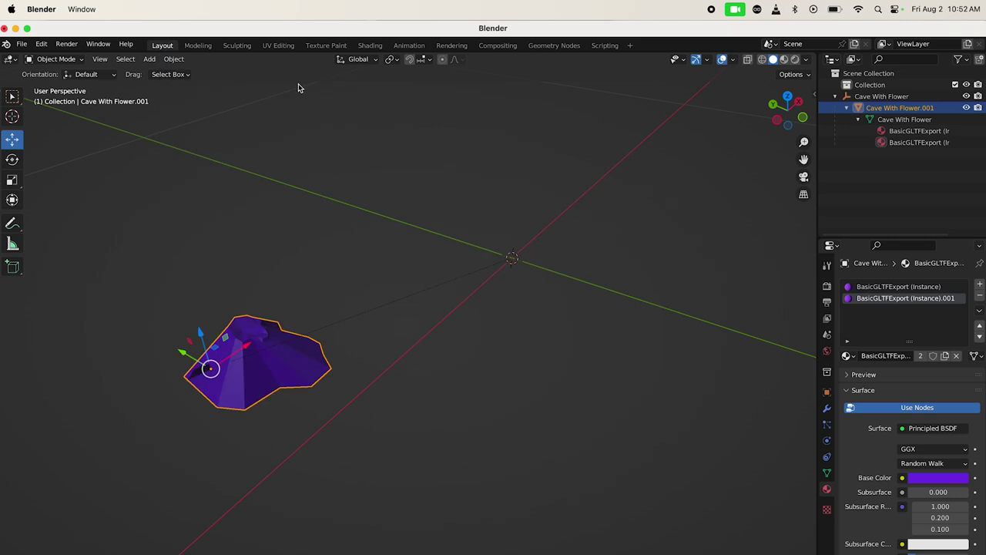
# Set the cave object's Y and Z location to 0 m in its object transform.
pyautogui.click(827, 392)
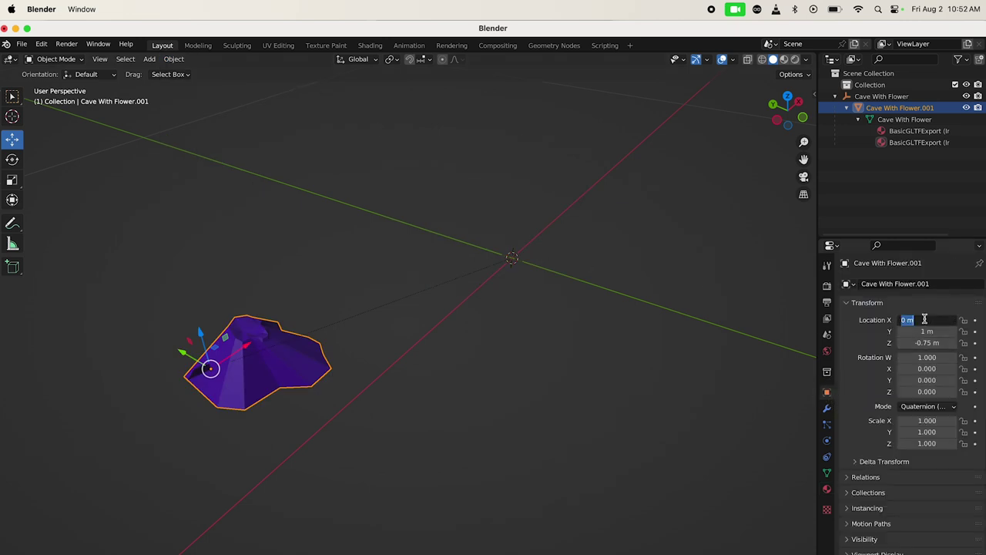
pyautogui.press('Tab')
pyautogui.write('0')
pyautogui.press('Tab')
pyautogui.write('0')
pyautogui.press('Return')
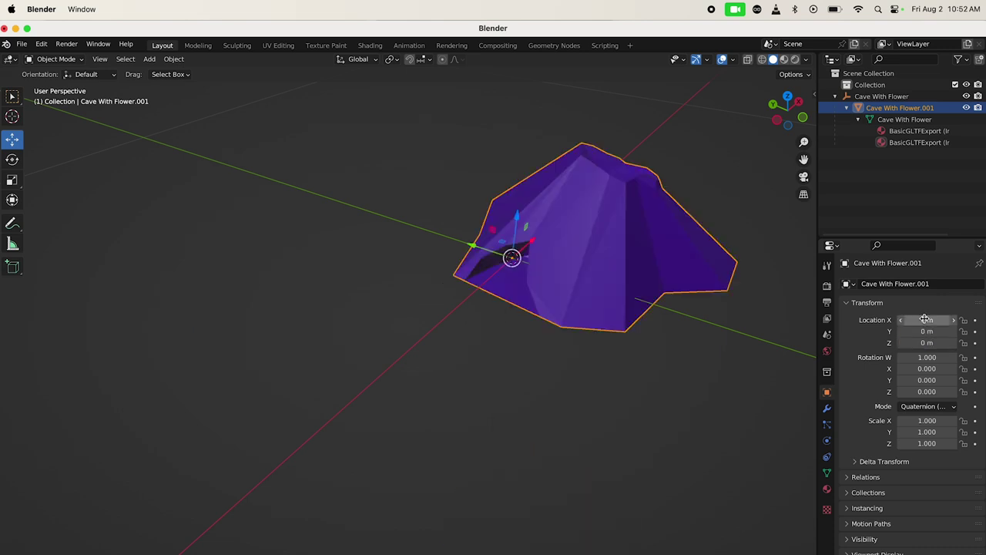
# Turn on the Statistics overlay and enable Backface Culling in the viewport shading.
pyautogui.hscroll(-5, 679, 291)
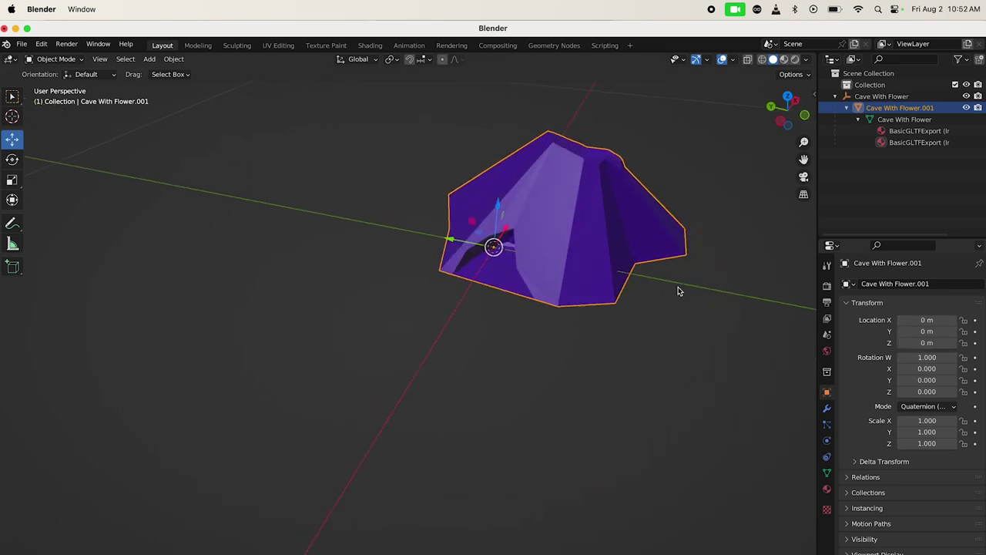
pyautogui.hscroll(10, 678, 291)
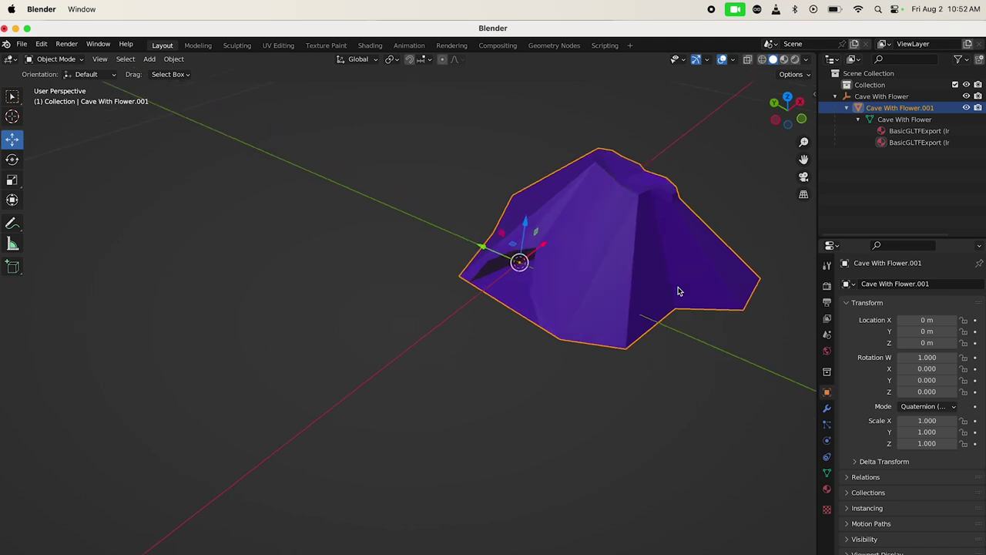
pyautogui.hscroll(5, 678, 290)
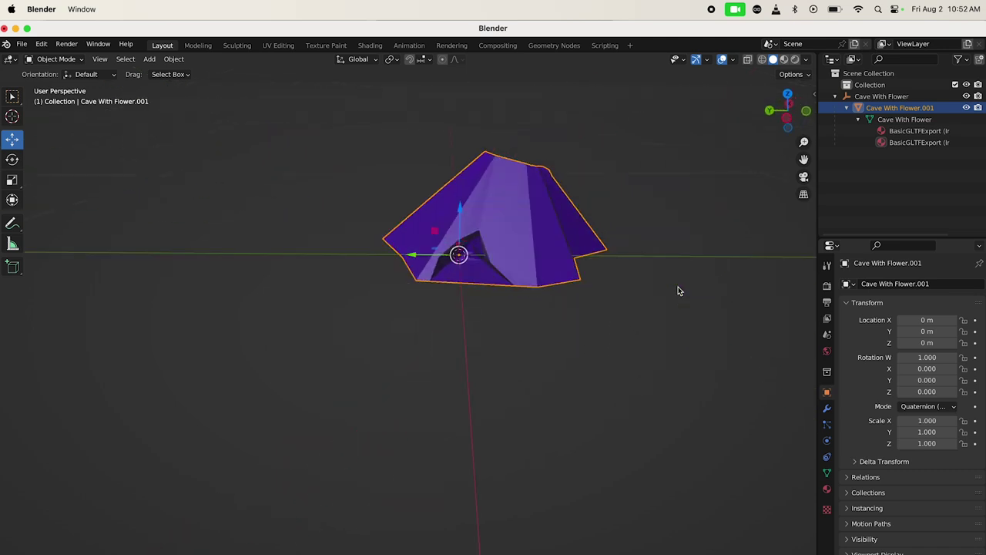
pyautogui.hscroll(5, 696, 273)
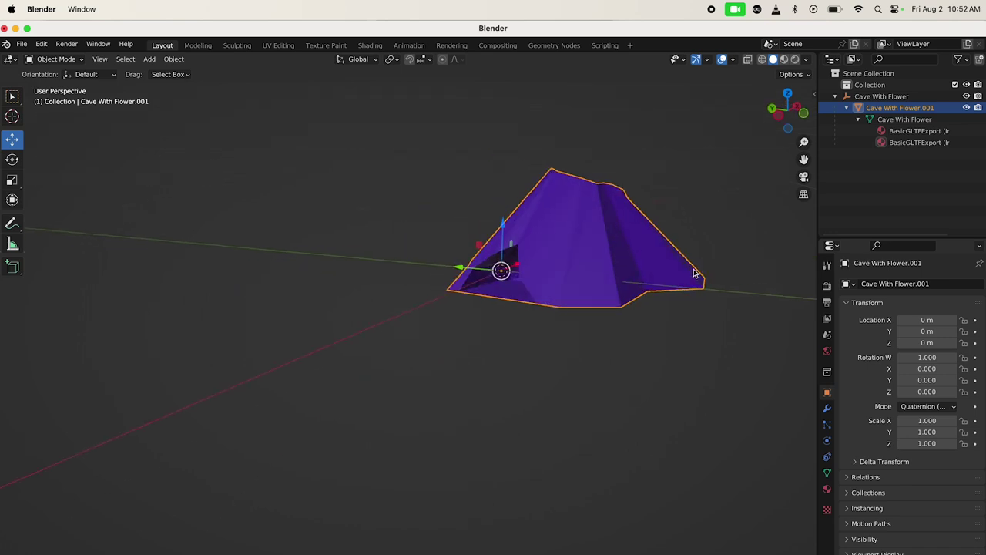
pyautogui.hscroll(10, 694, 272)
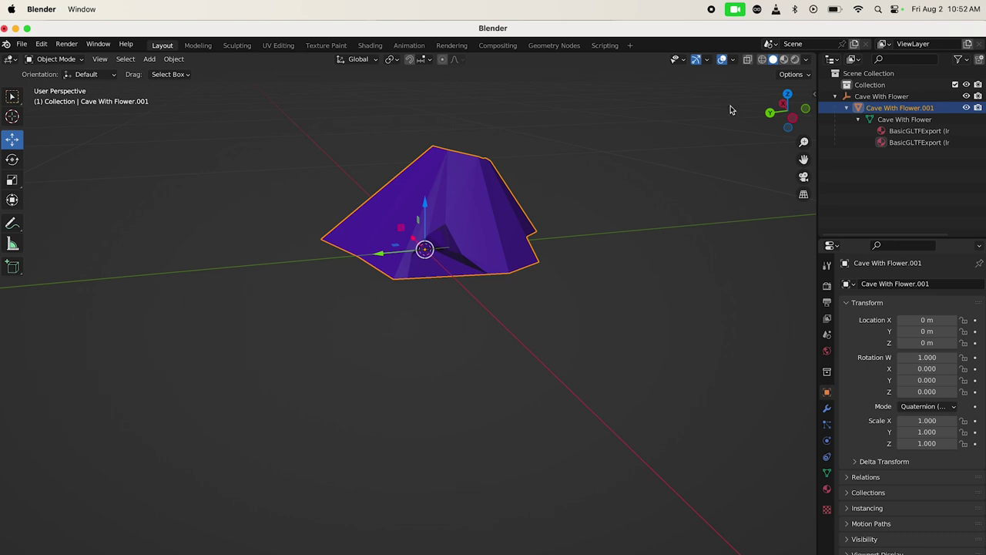
pyautogui.click(732, 62)
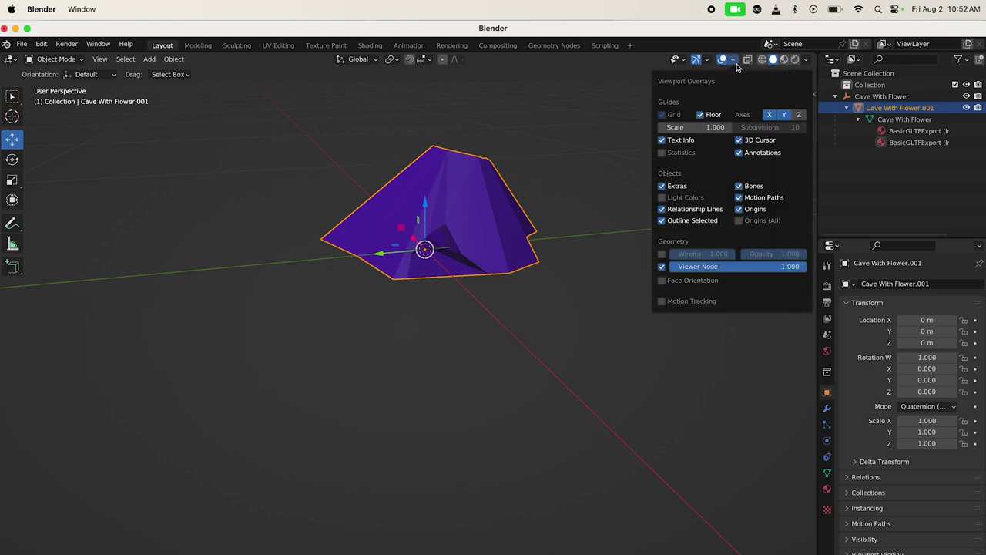
pyautogui.click(664, 152)
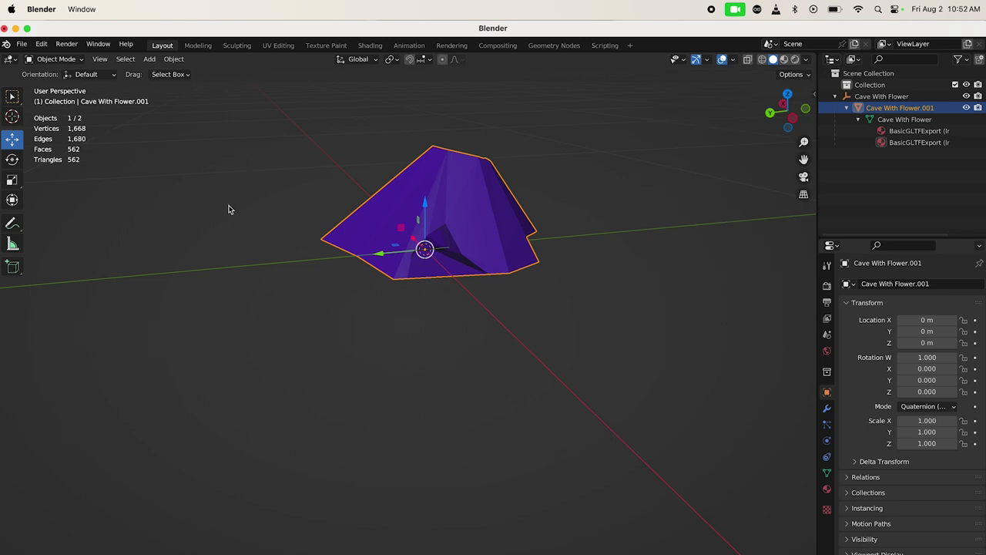
pyautogui.scroll(-3, 229, 209)
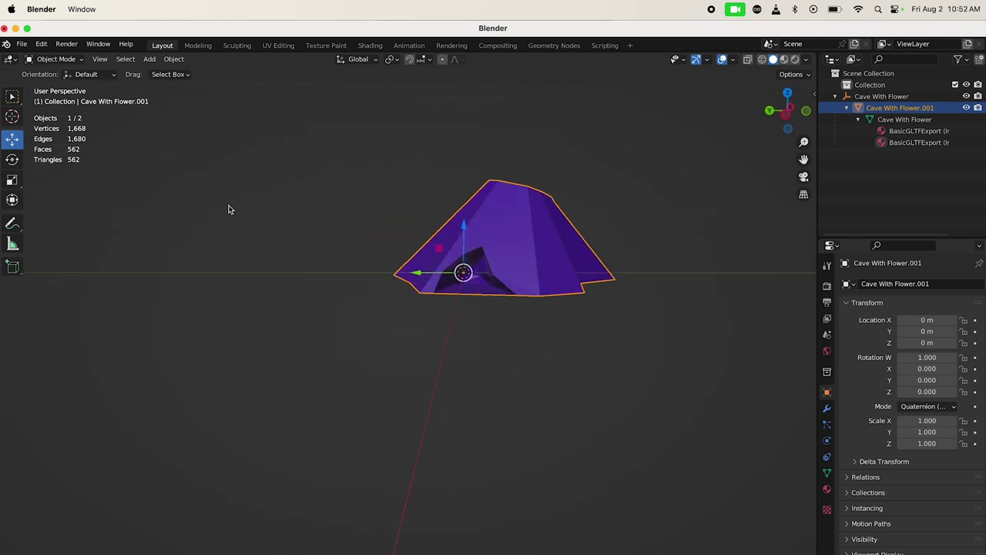
pyautogui.click(806, 59)
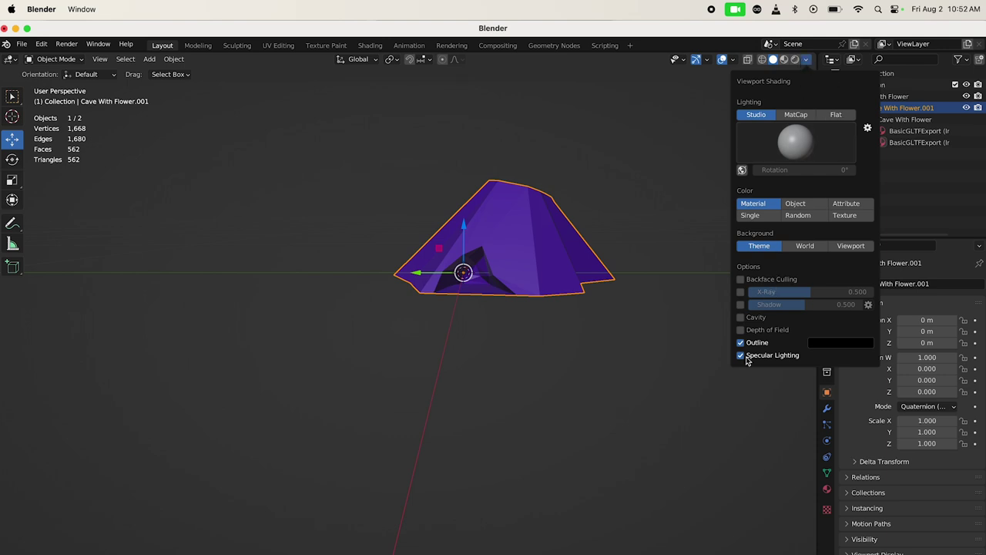
pyautogui.click(740, 280)
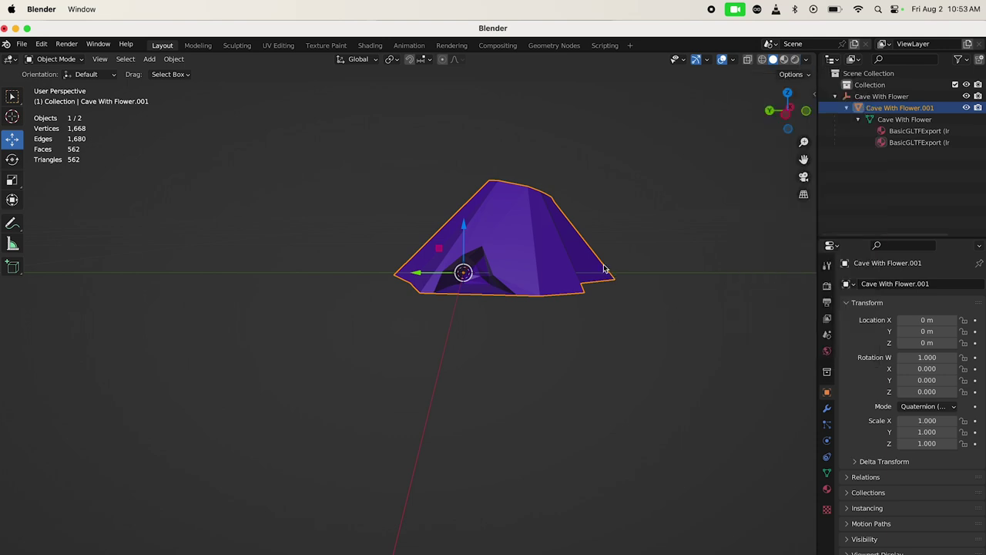
# Examine the cave's entrance, interior walls and outer faces up close from several directions.
pyautogui.scroll(5, 506, 234)
pyautogui.scroll(3, 527, 229)
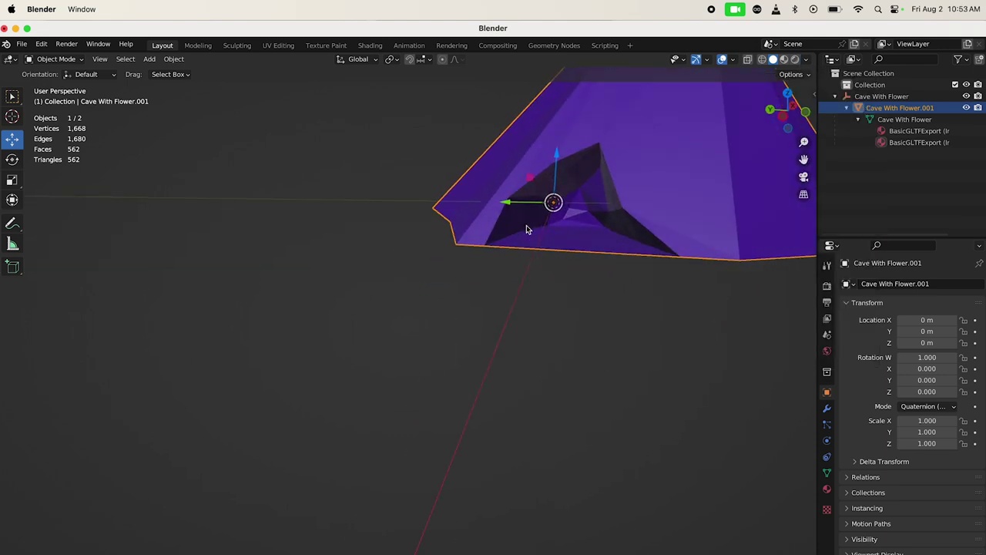
pyautogui.hscroll(-5, 552, 209)
pyautogui.scroll(-5, 552, 206)
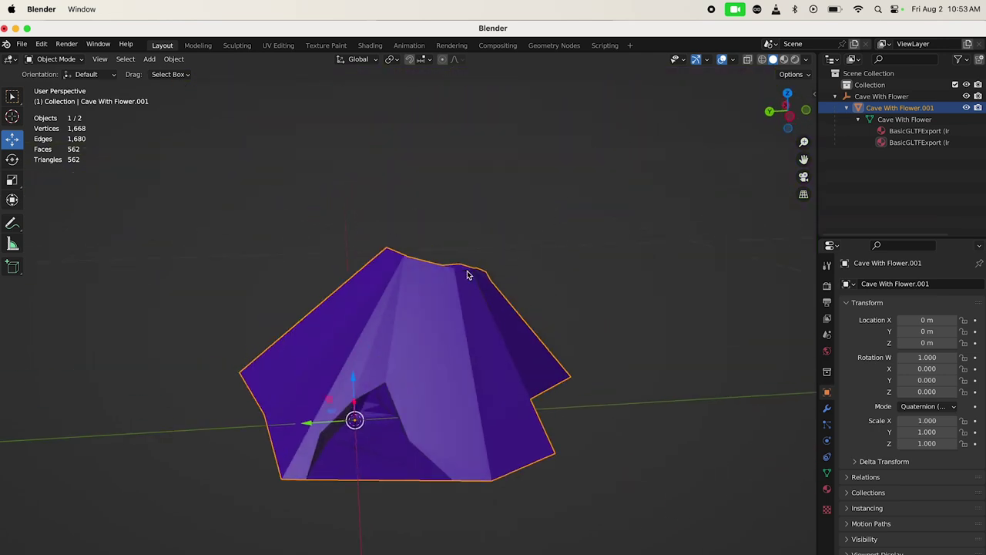
pyautogui.scroll(8, 469, 271)
pyautogui.scroll(6, 470, 270)
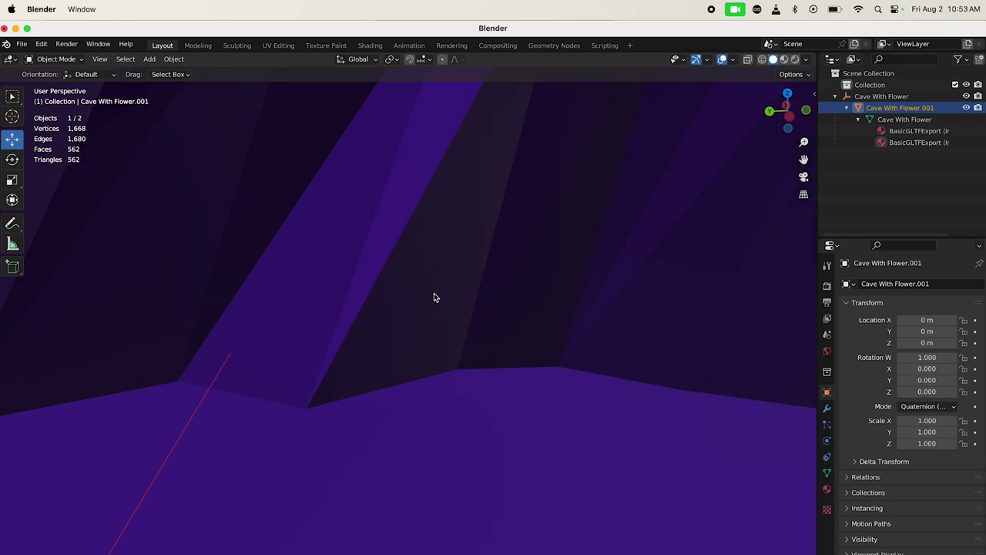
pyautogui.hscroll(8, 434, 297)
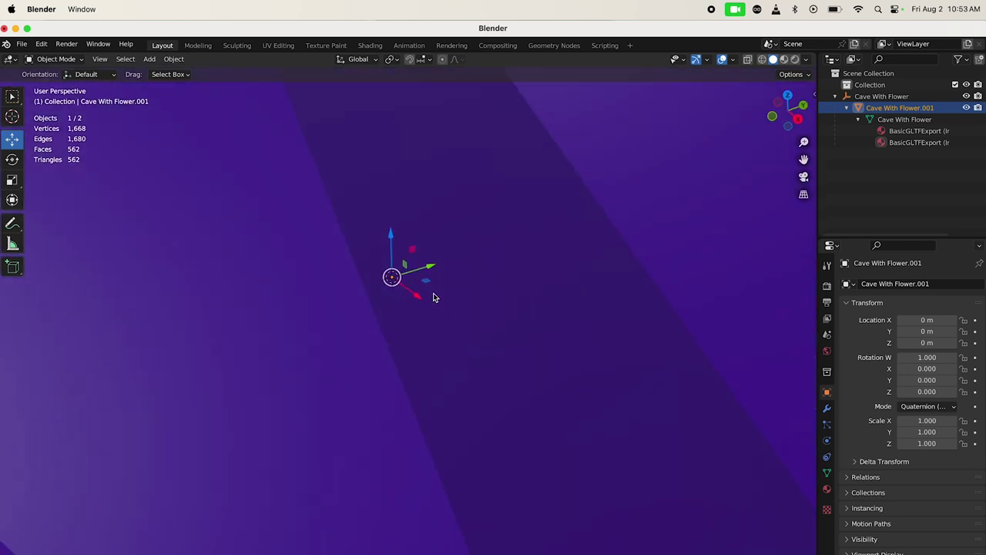
pyautogui.scroll(-1, 434, 297)
pyautogui.hscroll(6, 199, 410)
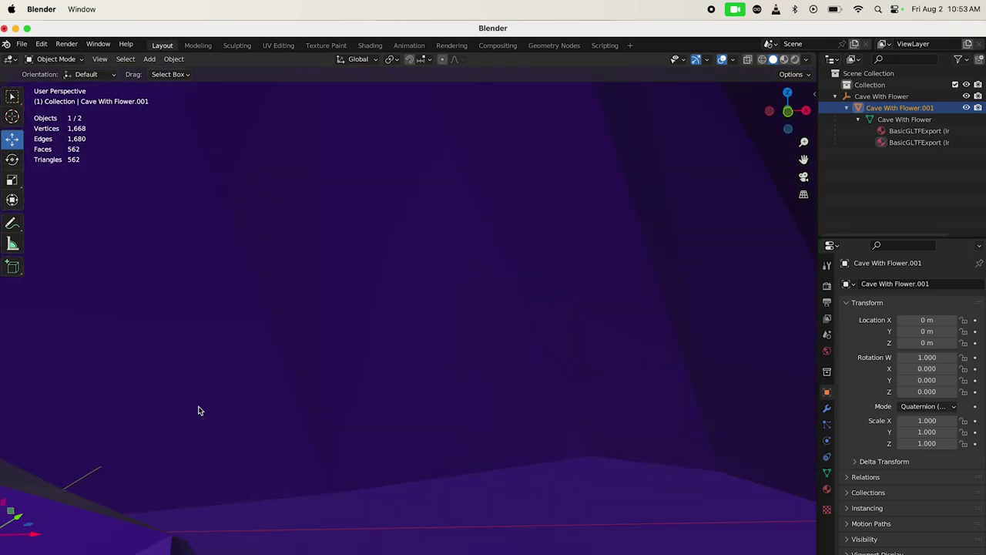
pyautogui.scroll(-10, 197, 412)
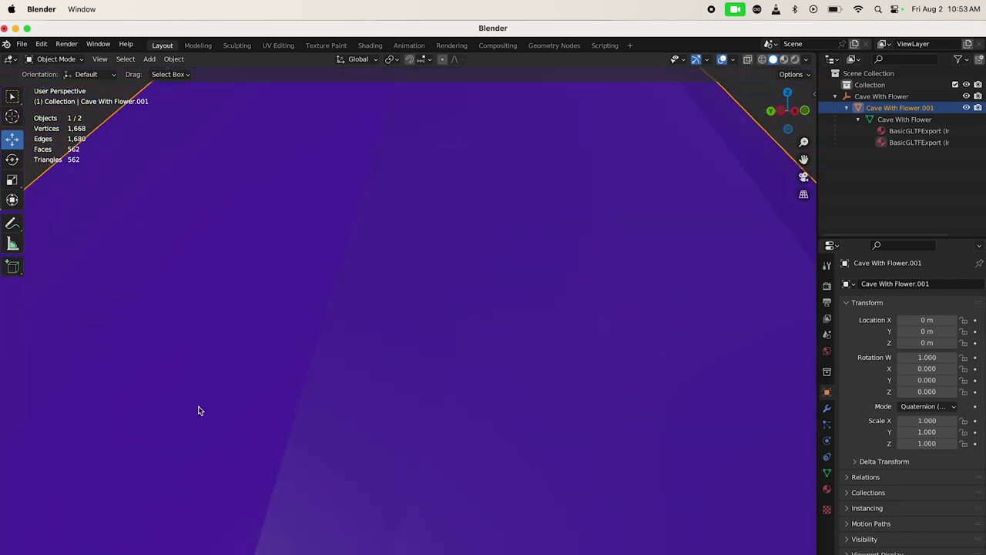
pyautogui.scroll(-10, 196, 415)
pyautogui.hscroll(-8, 196, 415)
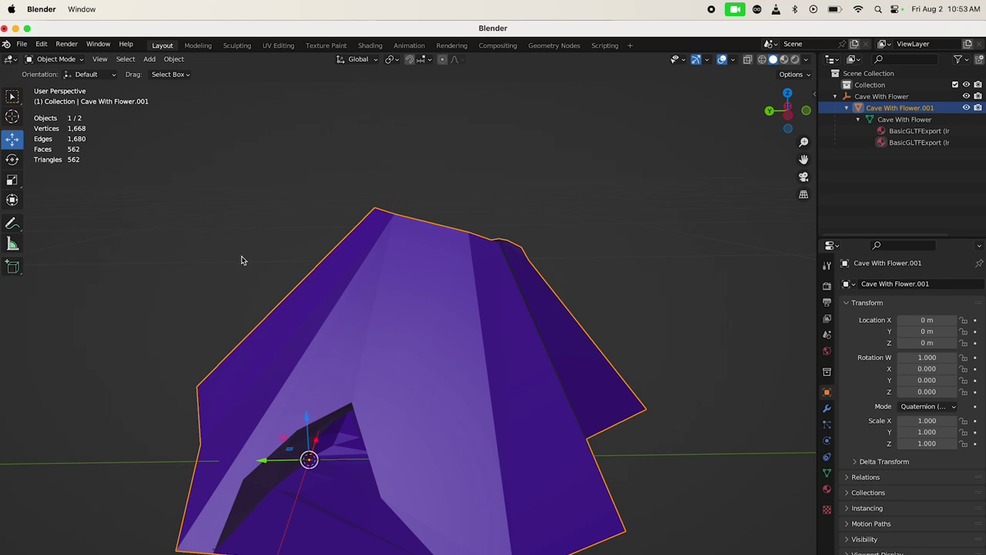
# Switch the cave to Edit Mode, clear the existing partial selection and select the entire mesh.
pyautogui.click(54, 59)
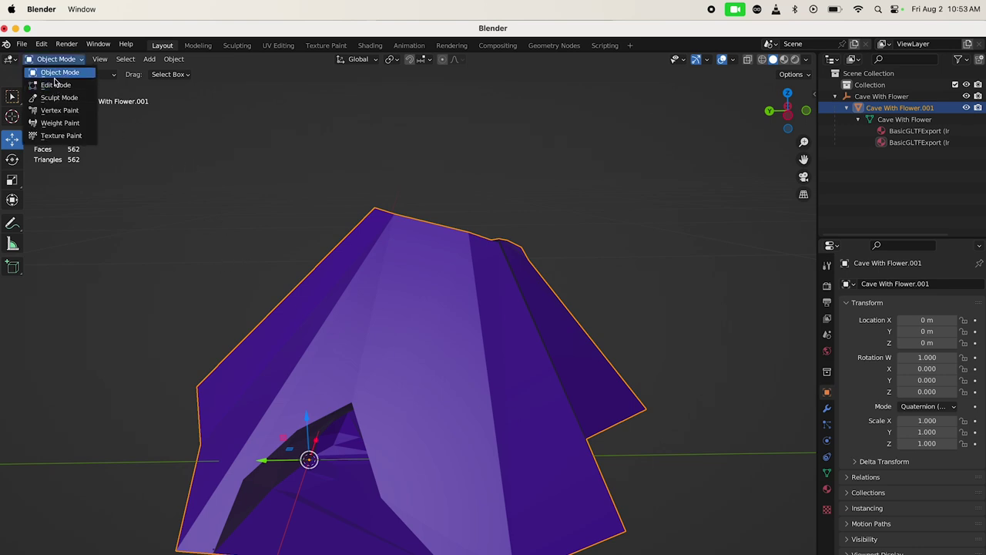
pyautogui.press('Tab')
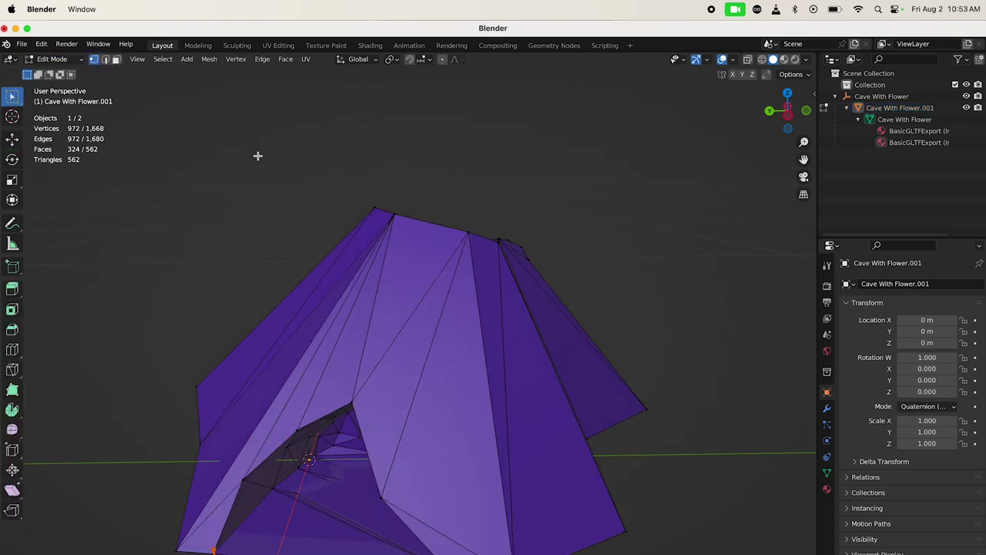
pyautogui.hscroll(-5, 447, 307)
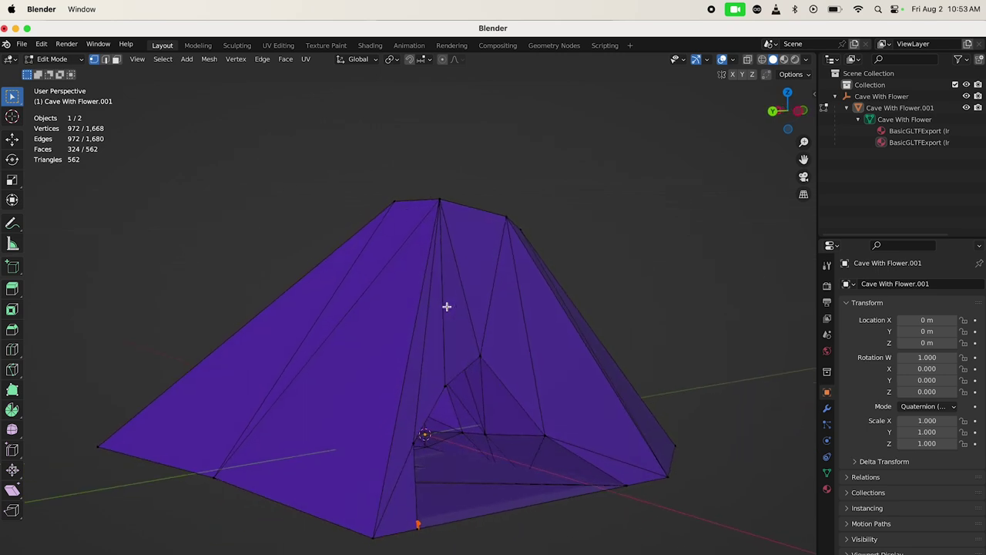
pyautogui.hscroll(4, 447, 307)
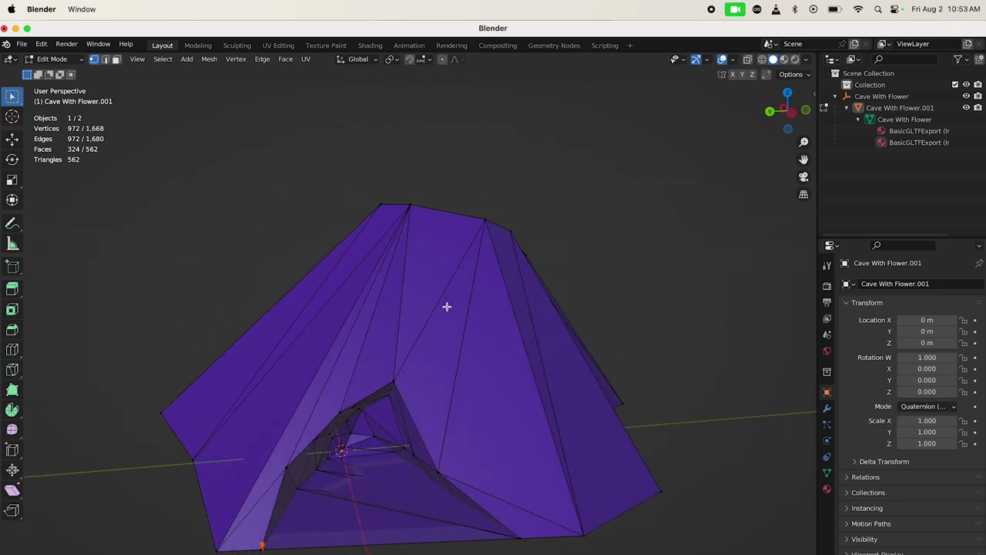
pyautogui.hotkey('alt', 'a')
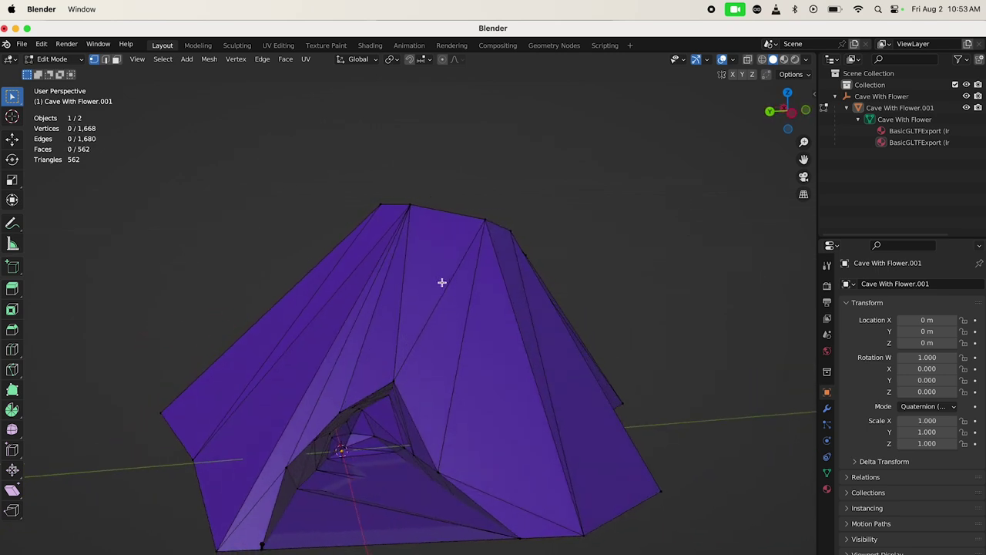
pyautogui.press('a')
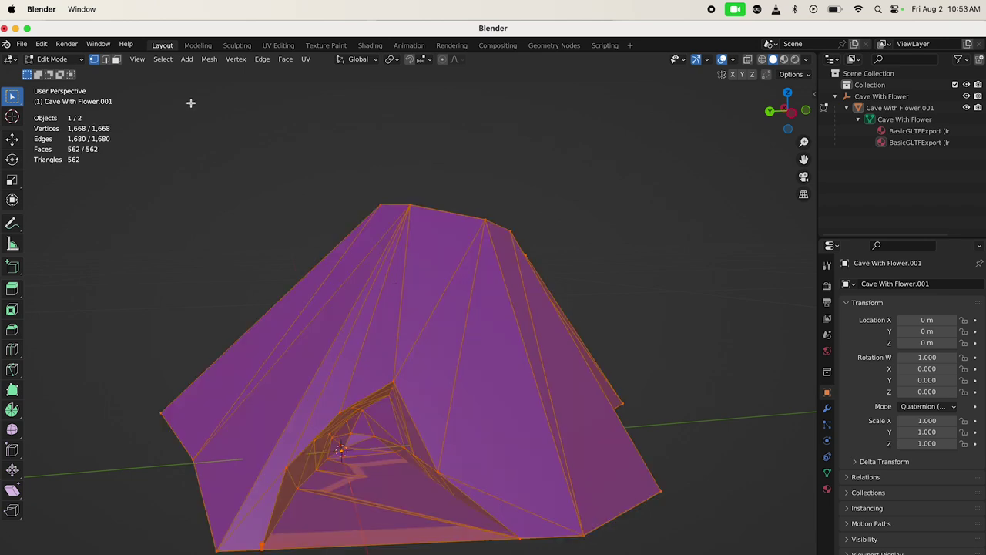
# Merge the cave mesh's duplicate vertices with Merge by Distance and check the cave's top and entrance.
pyautogui.click(209, 59)
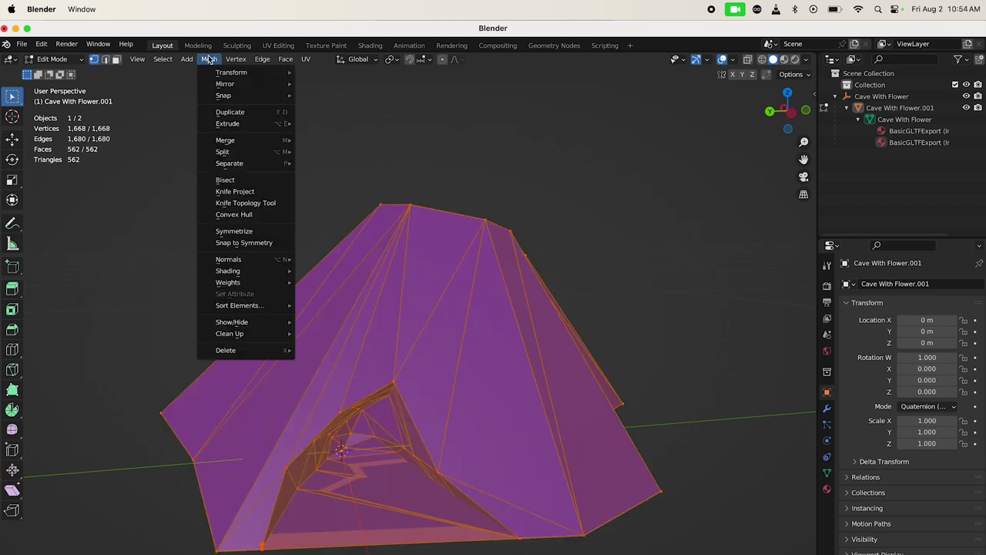
pyautogui.moveTo(283, 334)
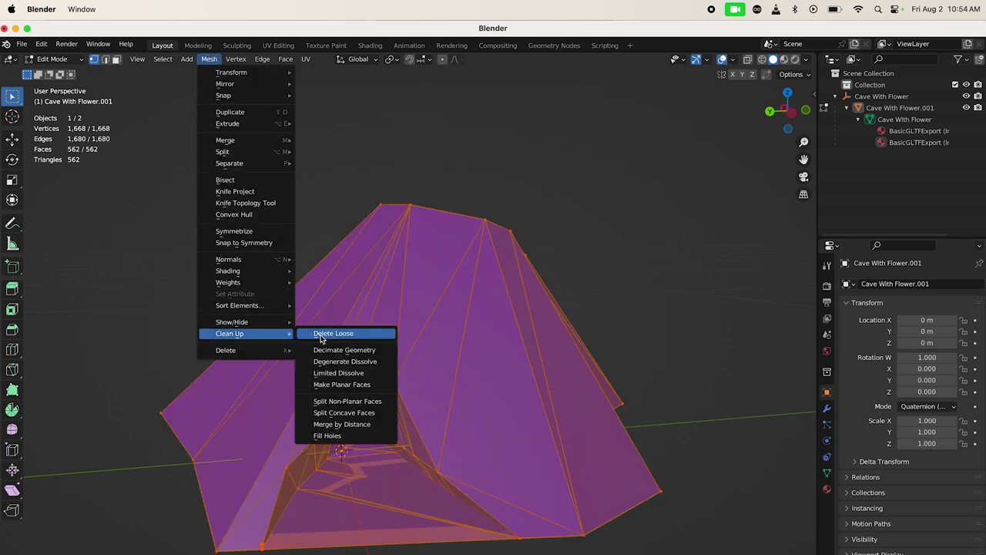
pyautogui.click(349, 424)
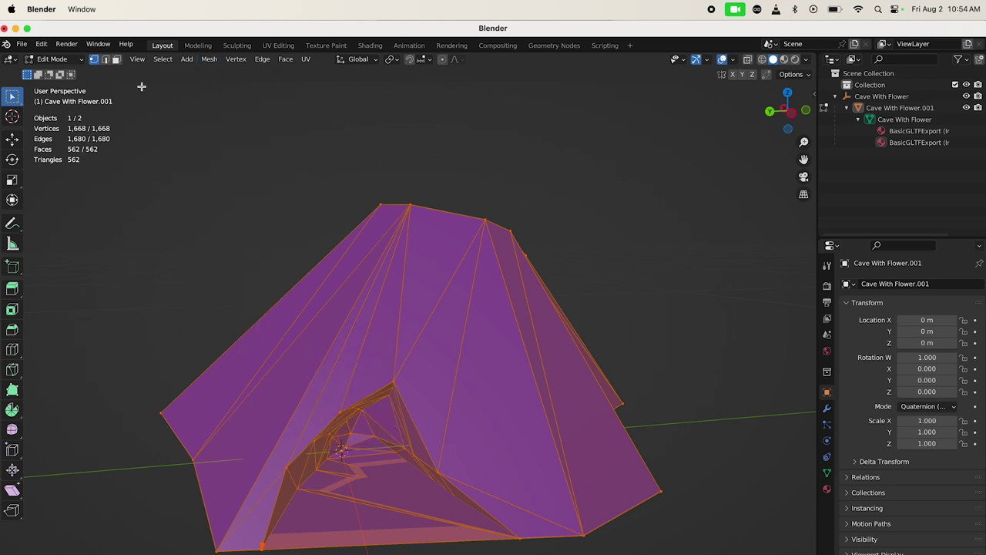
pyautogui.click(208, 60)
pyautogui.moveTo(245, 351)
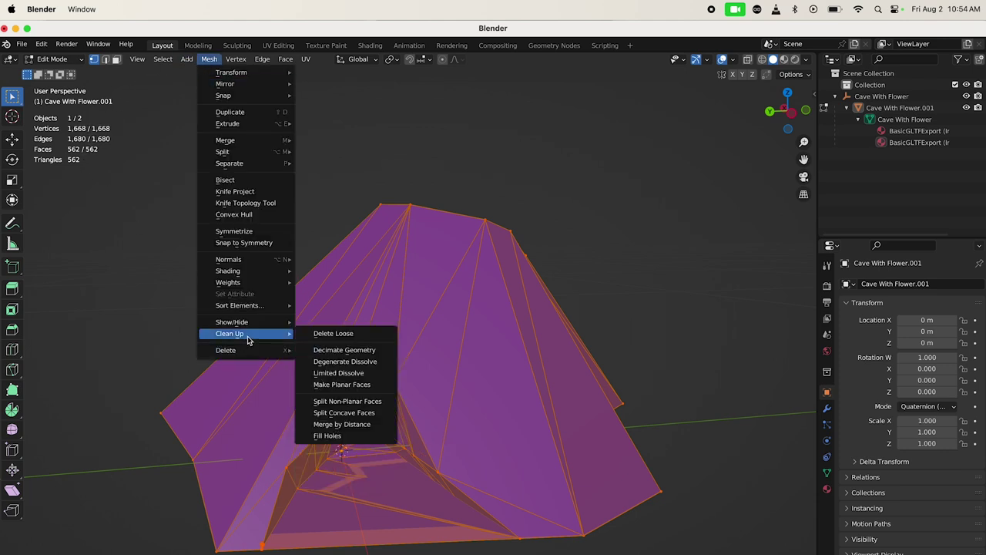
pyautogui.click(353, 425)
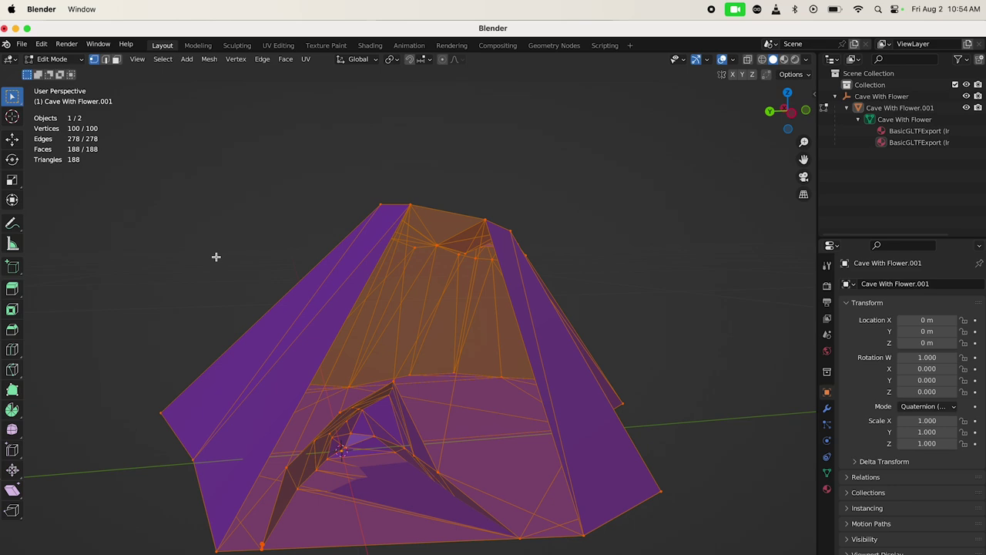
pyautogui.hscroll(4, 429, 334)
pyautogui.hscroll(-3, 428, 334)
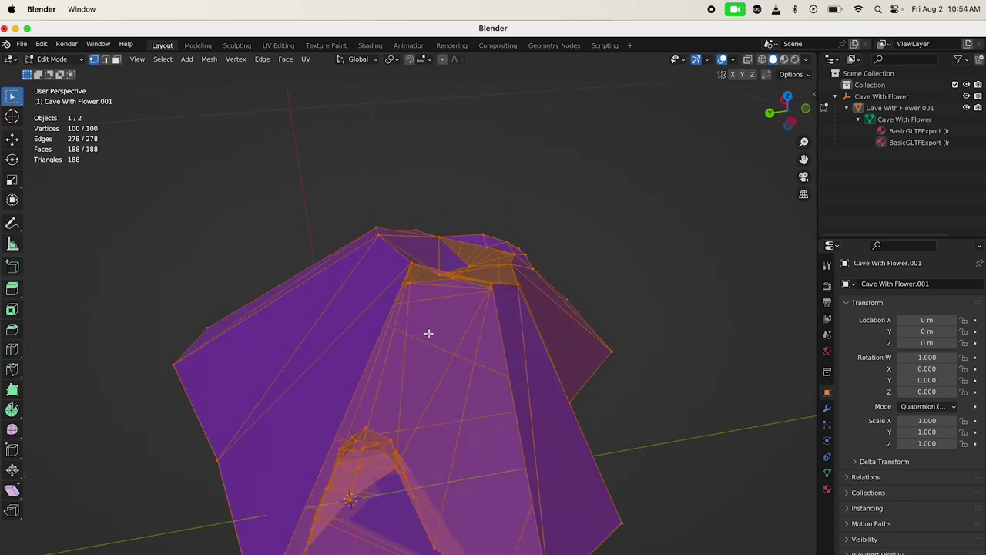
# Leave Edit Mode and examine the faces around the cave's top and outer sides from all directions.
pyautogui.hscroll(-4, 429, 334)
pyautogui.hscroll(6, 461, 320)
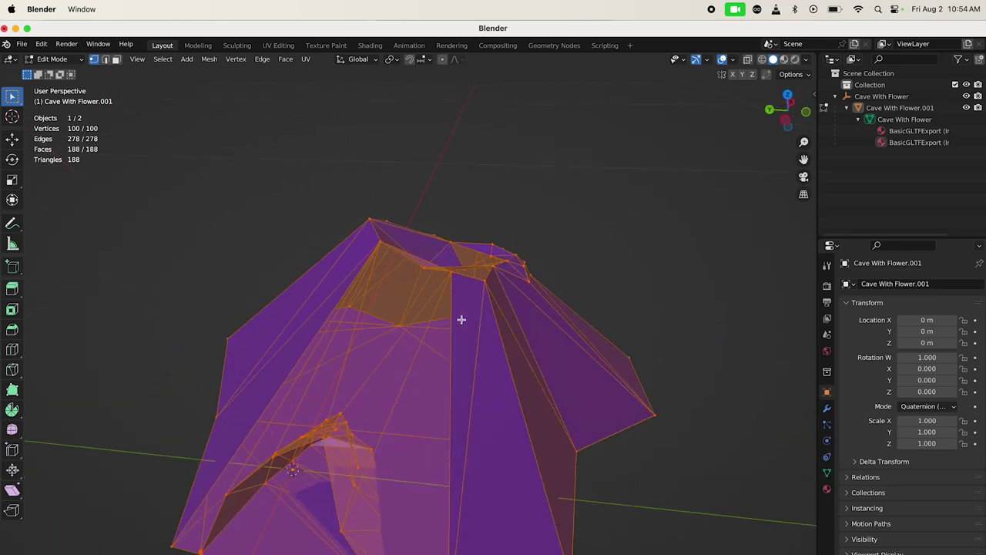
pyautogui.hscroll(-5, 461, 319)
pyautogui.press('Tab')
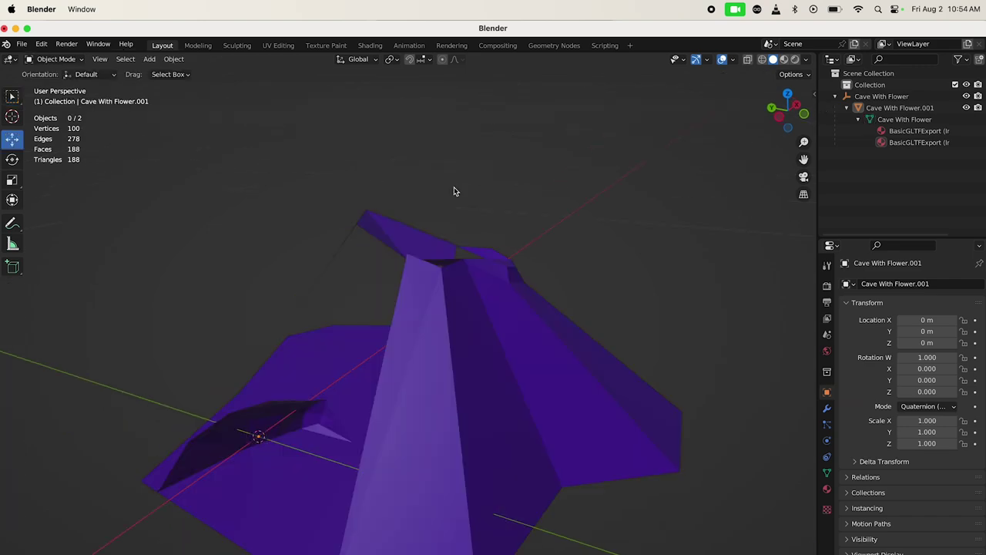
pyautogui.hscroll(-8, 447, 234)
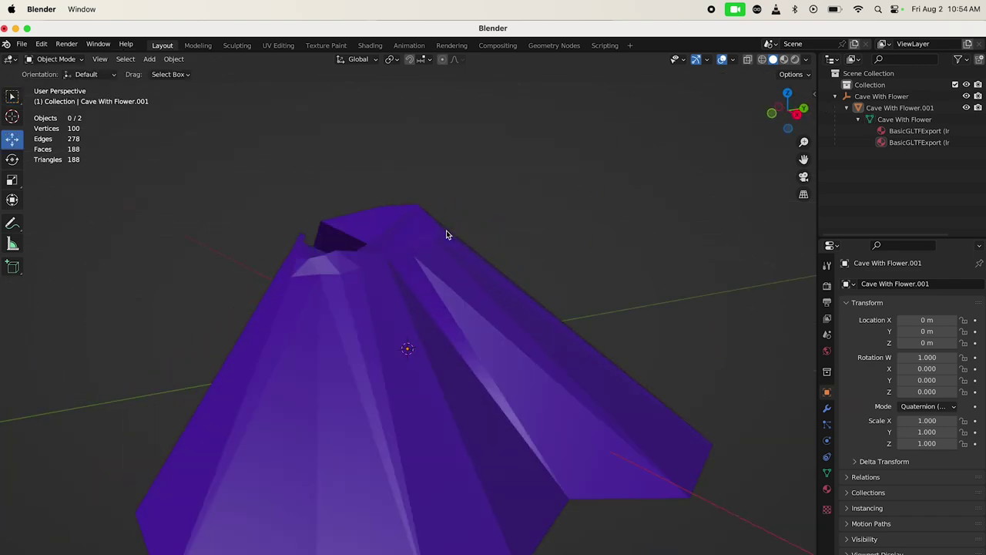
pyautogui.hscroll(-10, 447, 232)
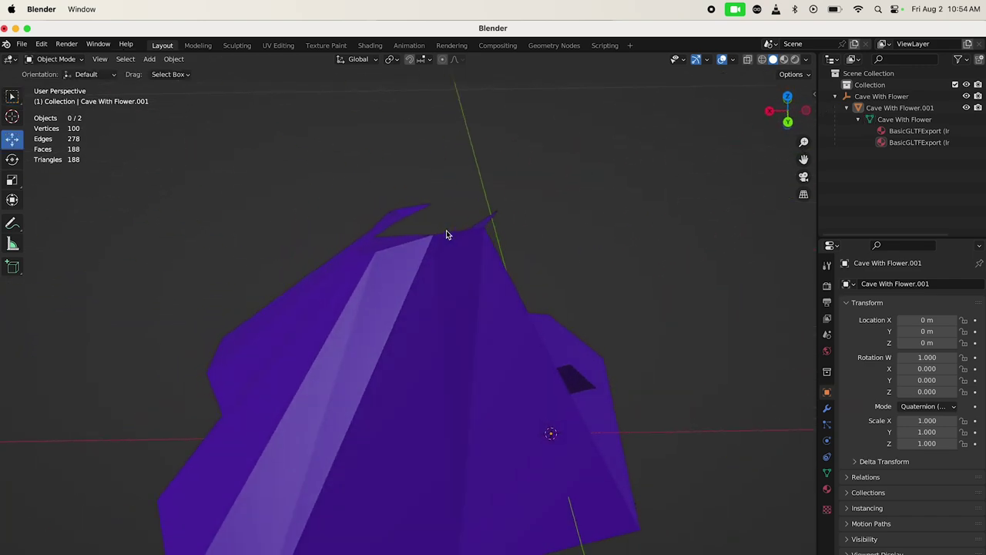
pyautogui.hscroll(-6, 446, 231)
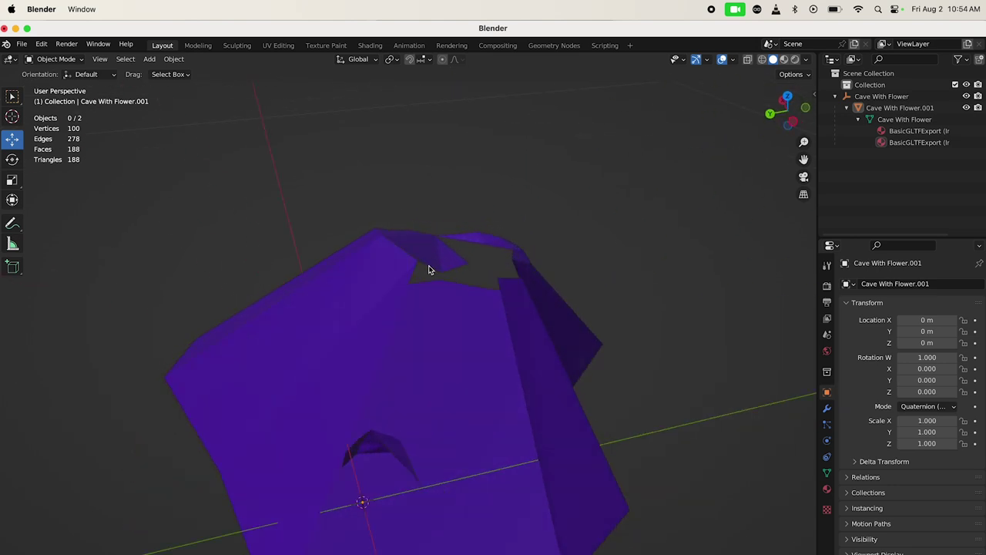
pyautogui.hscroll(-2, 429, 269)
# Return the cave to Edit Mode and recalculate the normals of the whole mesh to face outside.
pyautogui.press('Tab')
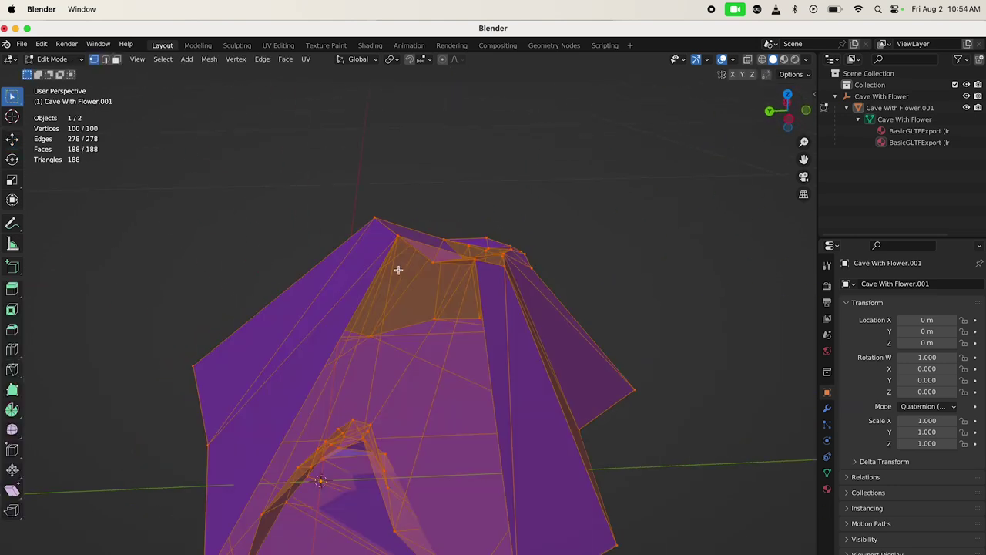
pyautogui.click(209, 65)
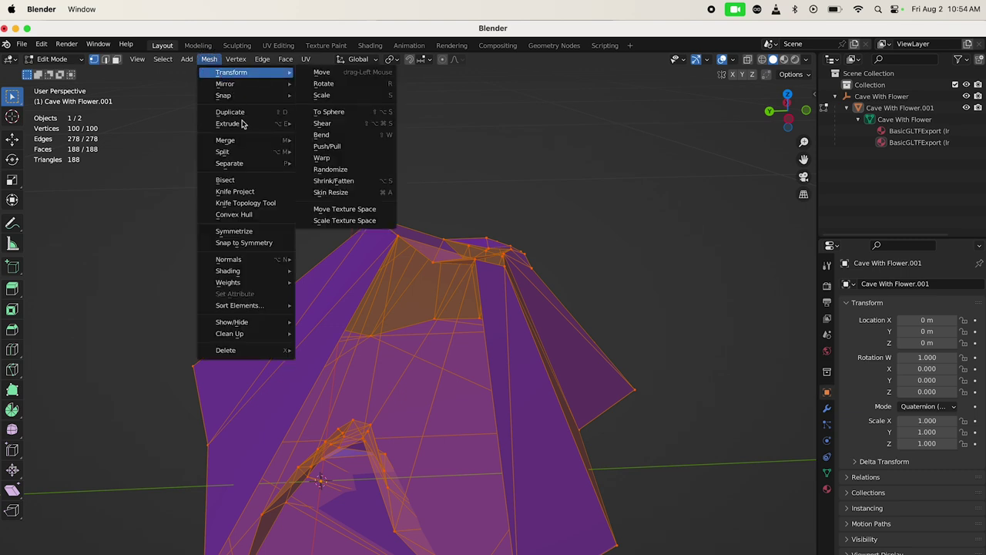
pyautogui.moveTo(255, 262)
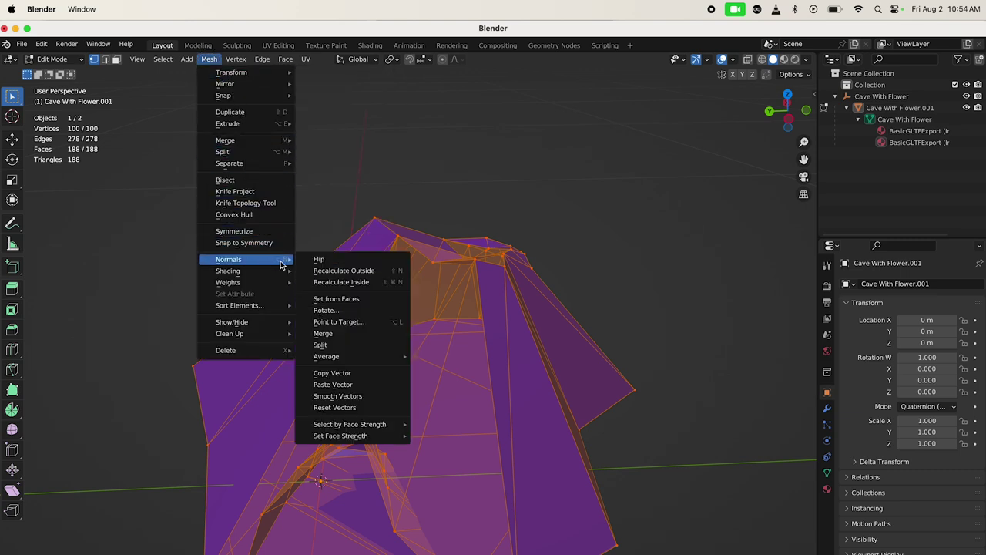
pyautogui.click(337, 272)
pyautogui.scroll(5, 354, 332)
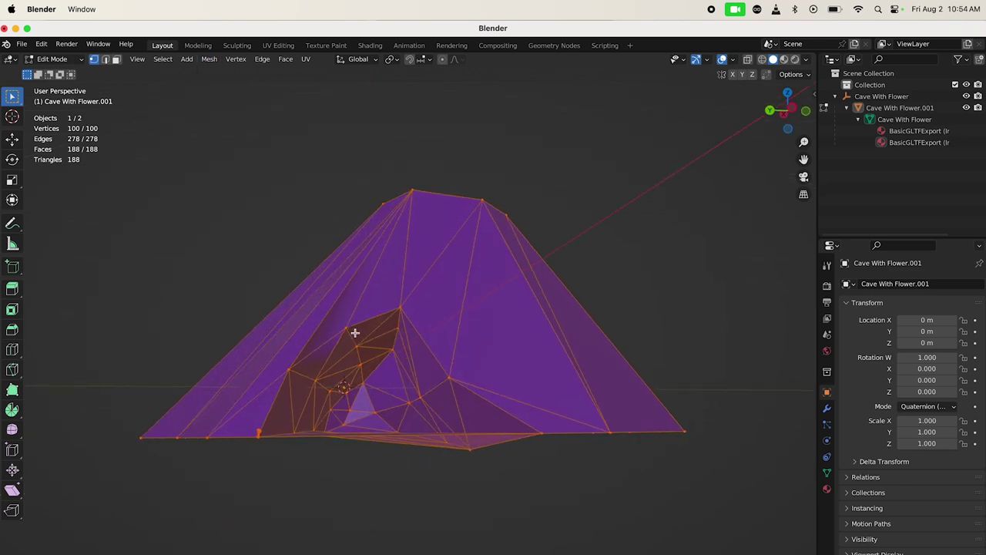
pyautogui.hscroll(-3, 355, 333)
pyautogui.scroll(3, 355, 332)
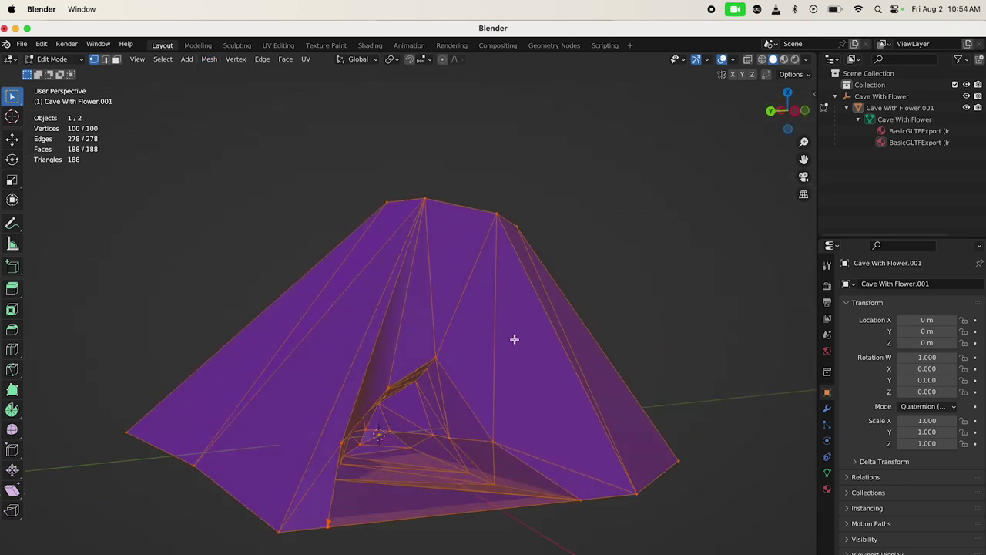
# Switch the cave to Object Mode and examine its top, outer walls, underside and entrance from all around.
pyautogui.press('Tab')
pyautogui.hscroll(3, 515, 342)
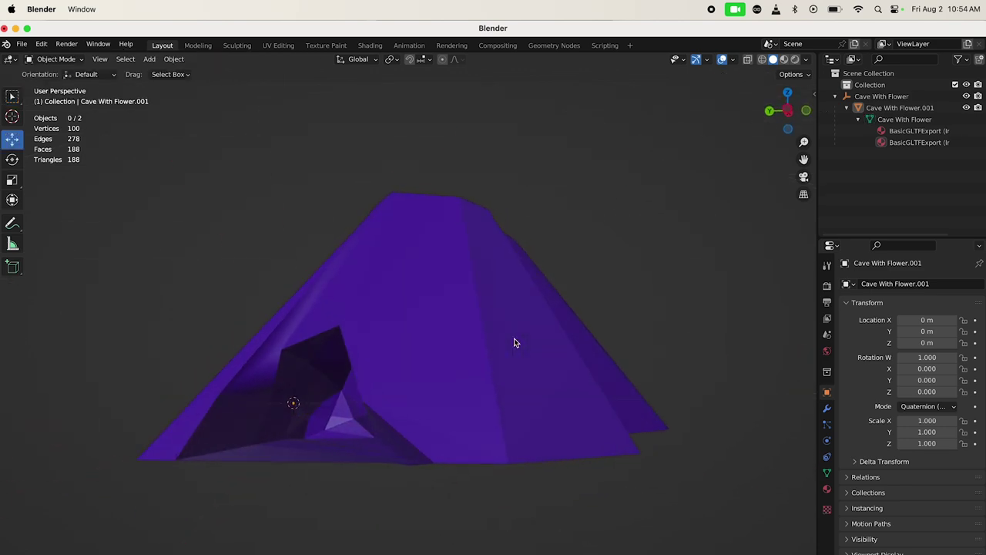
pyautogui.scroll(-5, 515, 342)
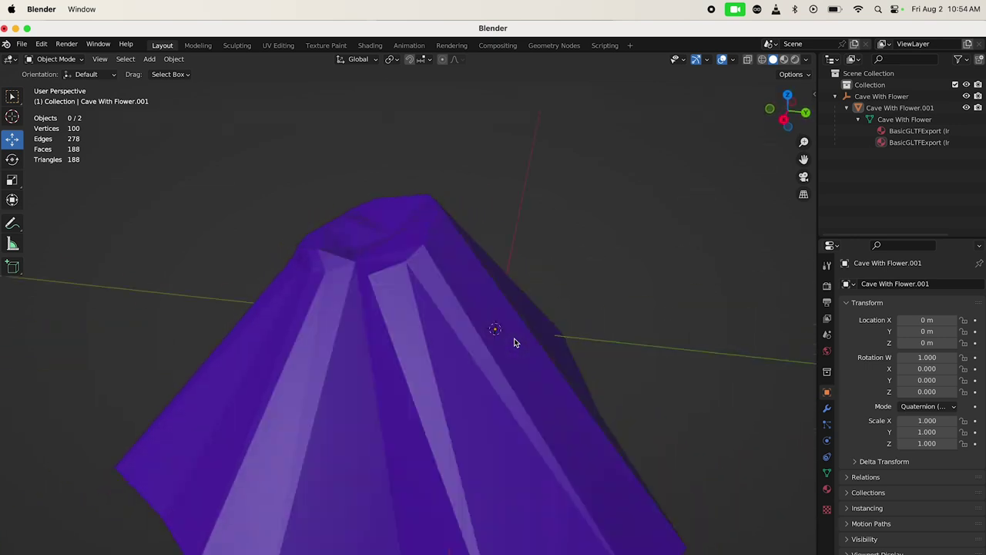
pyautogui.scroll(4, 515, 342)
pyautogui.scroll(-8, 514, 342)
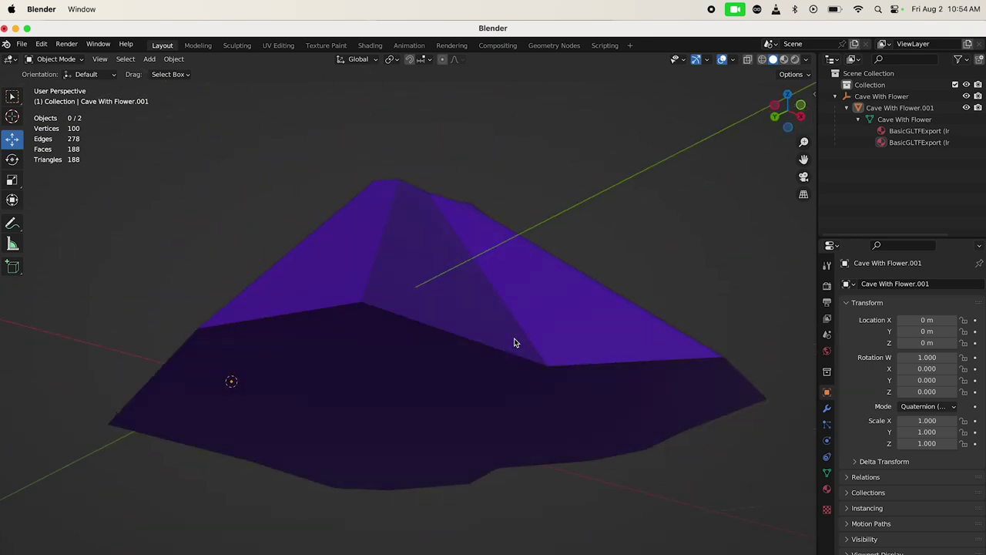
pyautogui.scroll(4, 515, 342)
pyautogui.hscroll(3, 515, 342)
pyautogui.scroll(4, 515, 342)
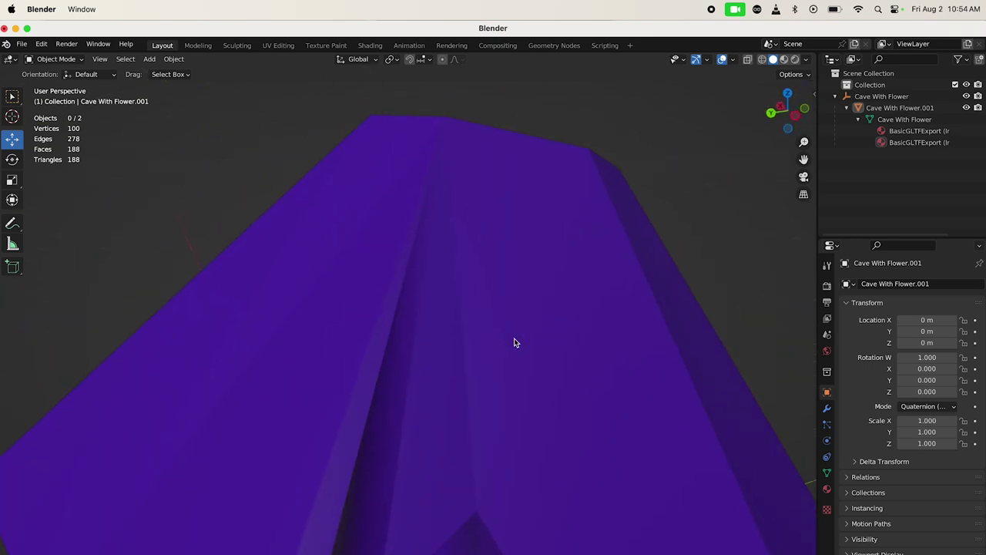
pyautogui.scroll(-10, 515, 342)
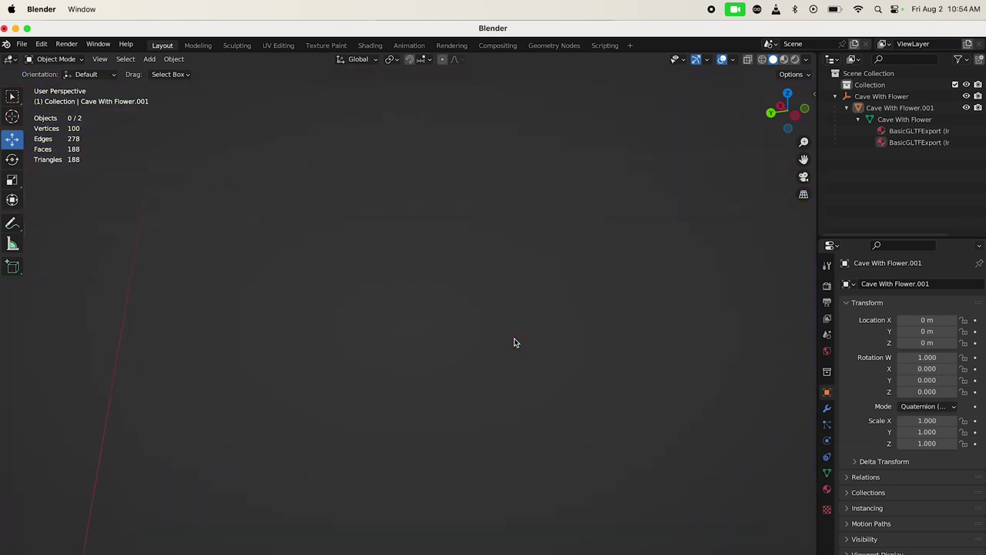
pyautogui.hscroll(10, 515, 343)
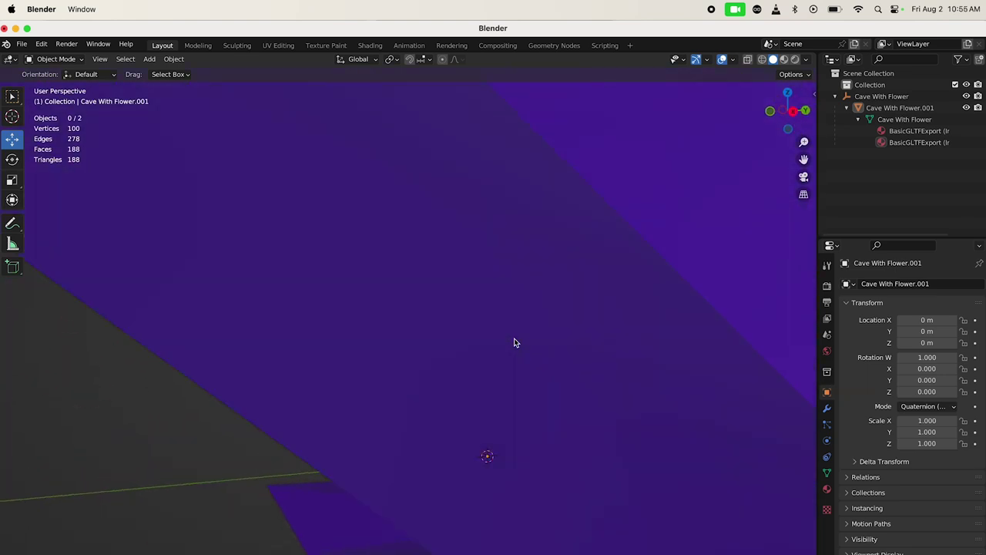
pyautogui.hscroll(-10, 516, 343)
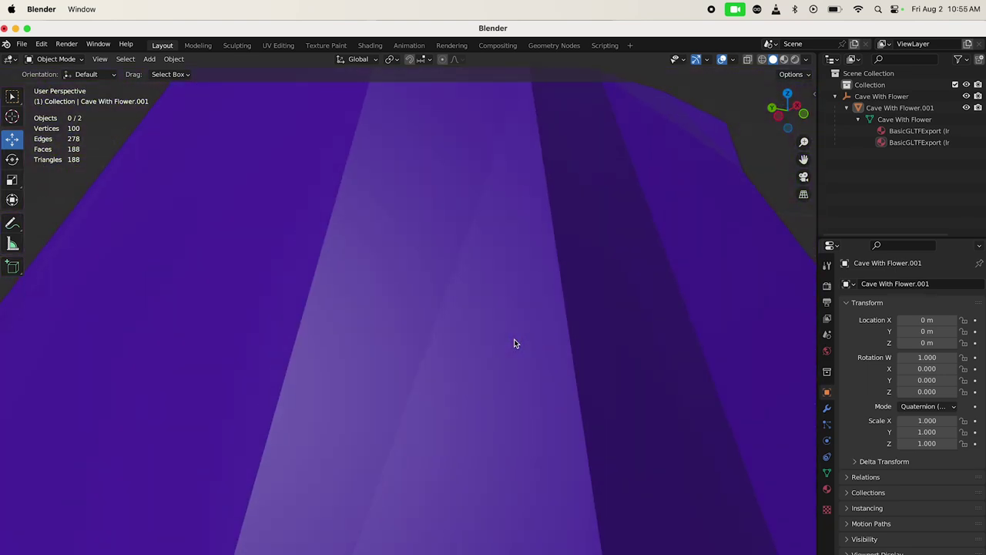
pyautogui.scroll(-10, 515, 343)
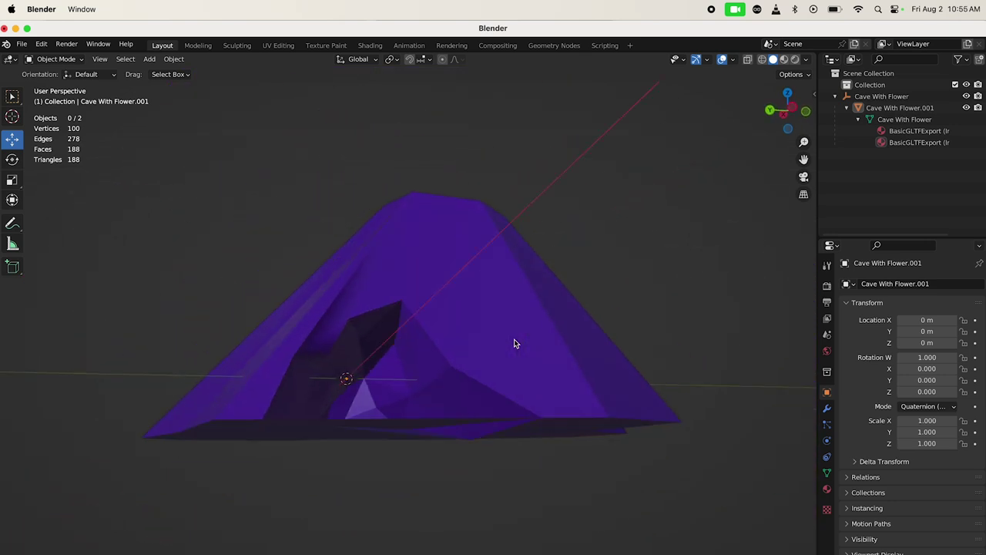
pyautogui.scroll(3, 515, 343)
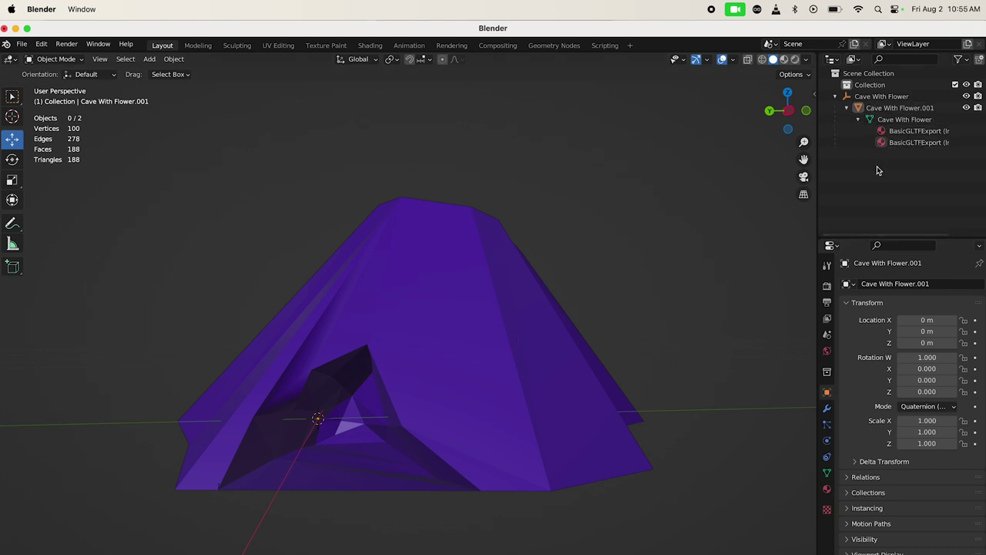
# Unlink the BasicGLTFExport (Instance).001 material from the cave's second material slot.
pyautogui.click(827, 491)
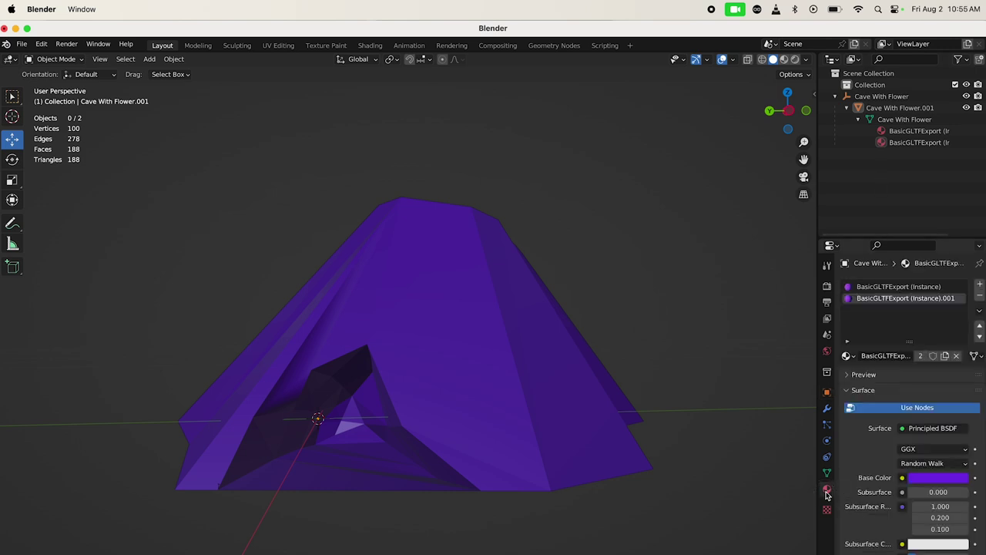
pyautogui.rightClick(887, 301)
pyautogui.click(956, 355)
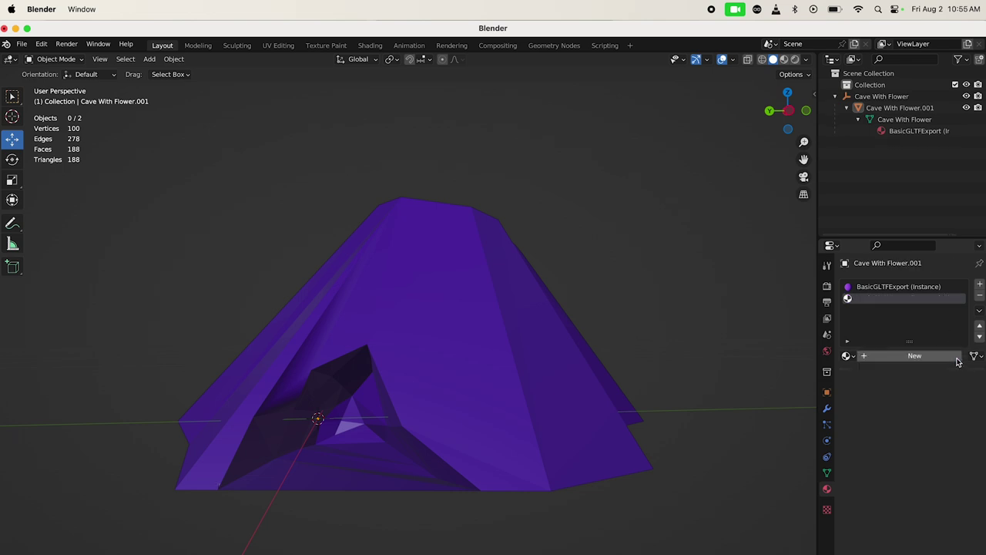
# Rename the material in the cave's first slot to Rock.
pyautogui.click(894, 288)
pyautogui.click(900, 356)
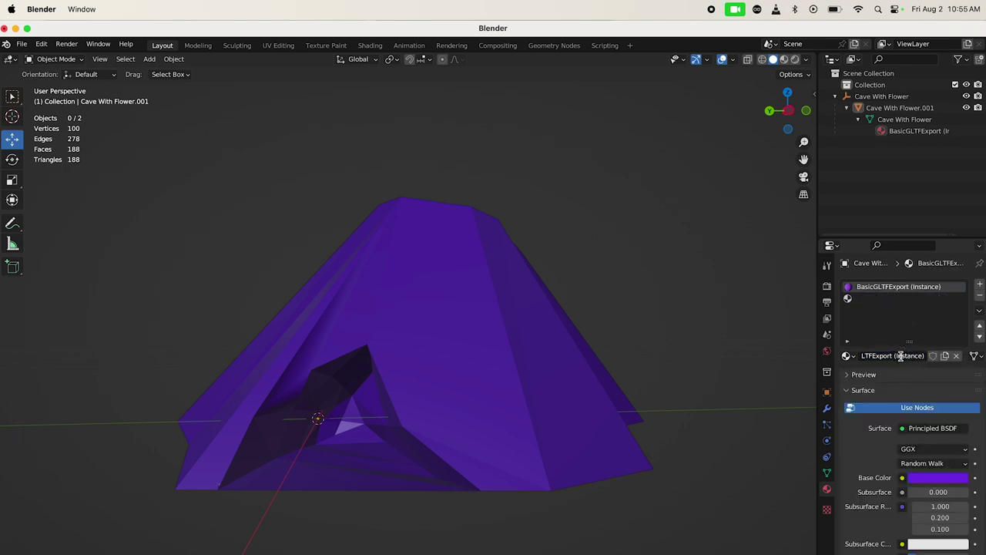
pyautogui.hotkey('ctrl', 'a')
pyautogui.write('Rock')
pyautogui.press('Return')
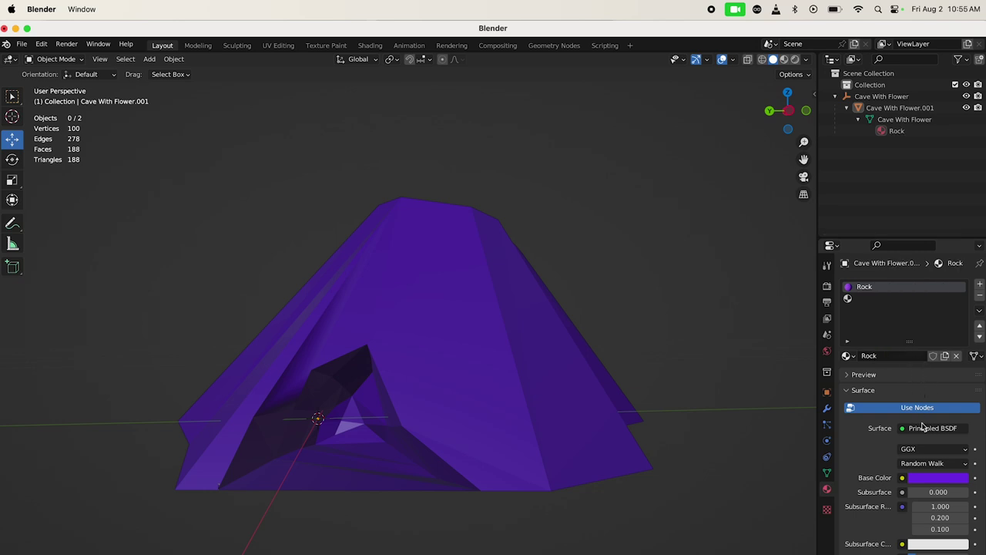
# Give the Rock material's base color an Image Texture and load Rock_Texture.png from the Rocky Cave Tutorial folder.
pyautogui.click(903, 478)
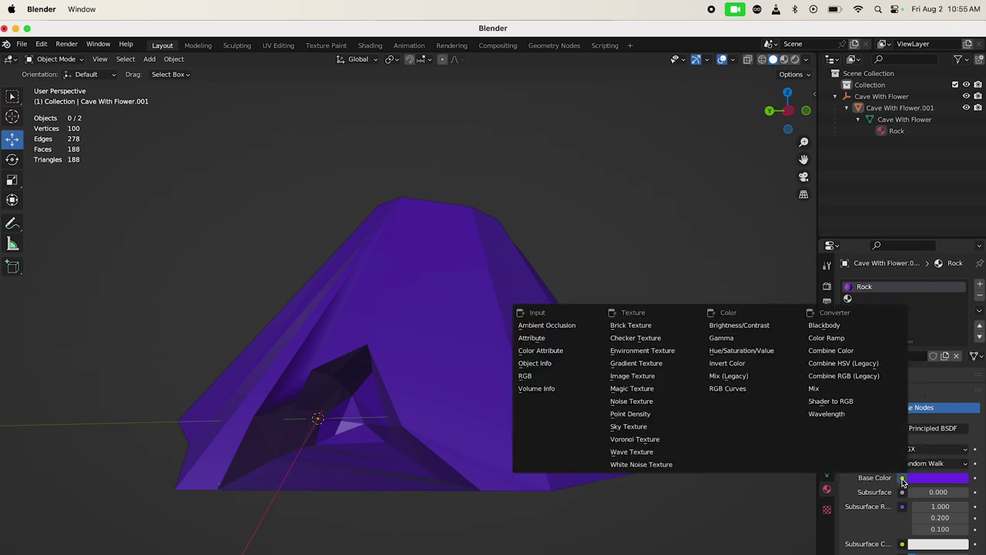
pyautogui.click(659, 376)
pyautogui.click(956, 491)
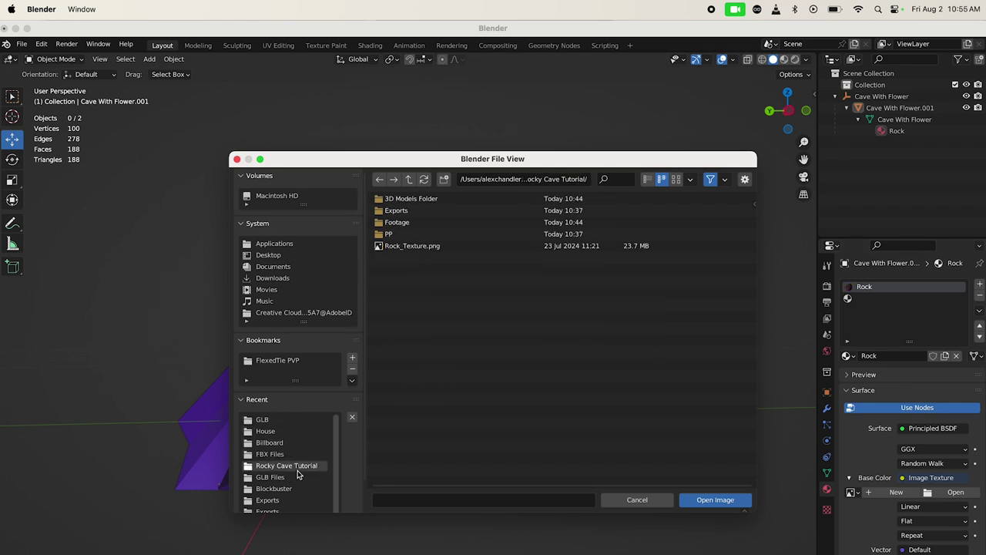
pyautogui.click(410, 247)
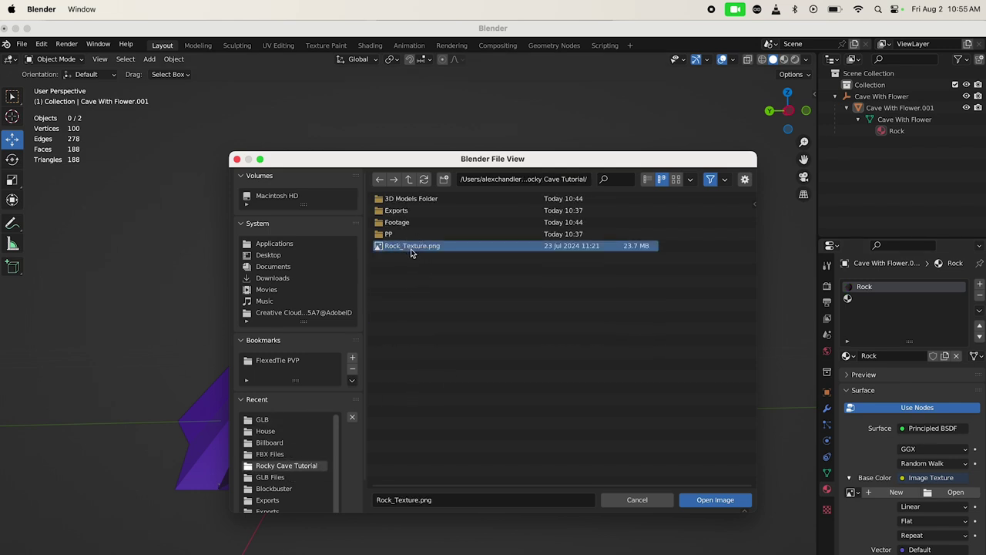
pyautogui.click(716, 500)
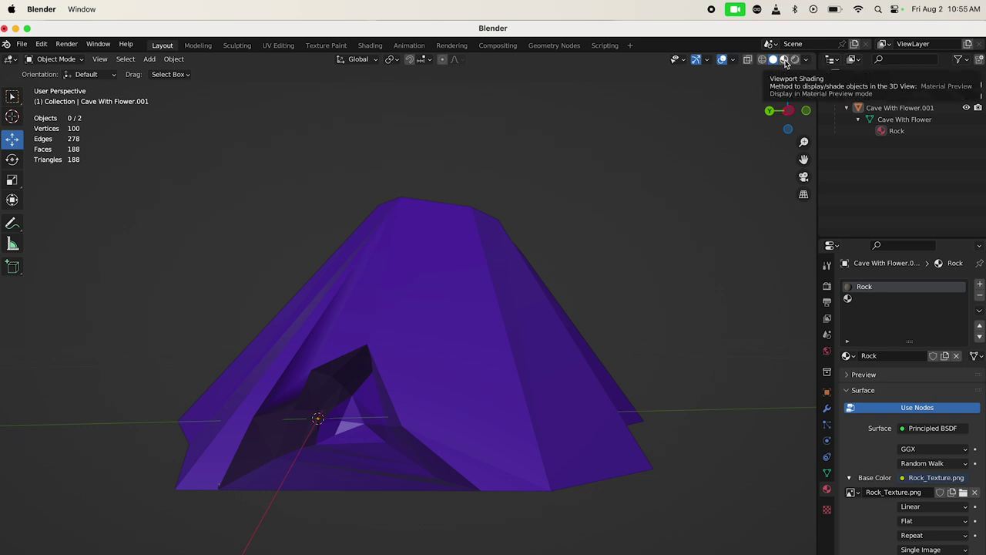
# Switch the viewport to Material Preview shading and check the cave's material from several sides.
pyautogui.click(785, 61)
pyautogui.hscroll(5, 710, 280)
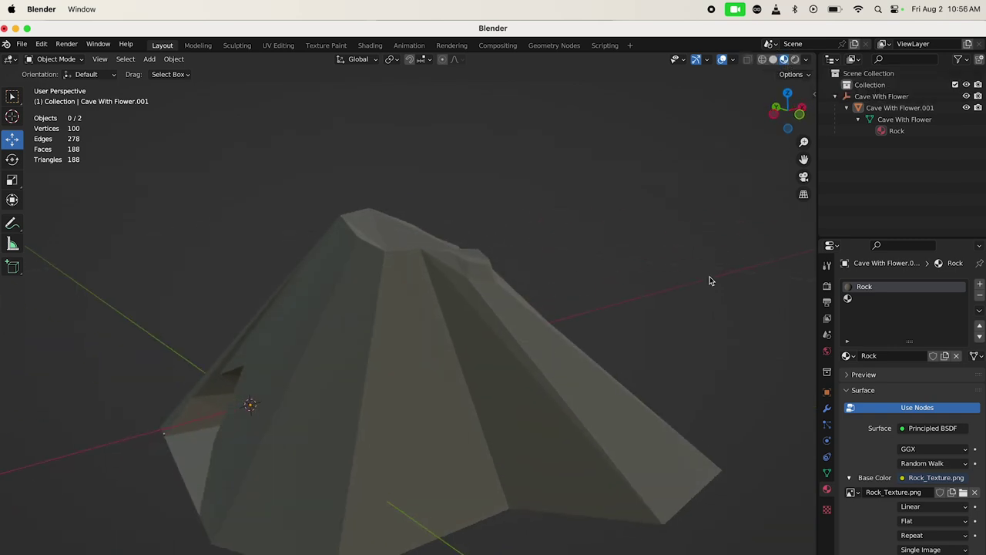
pyautogui.hscroll(-4, 709, 281)
pyautogui.hscroll(-10, 710, 281)
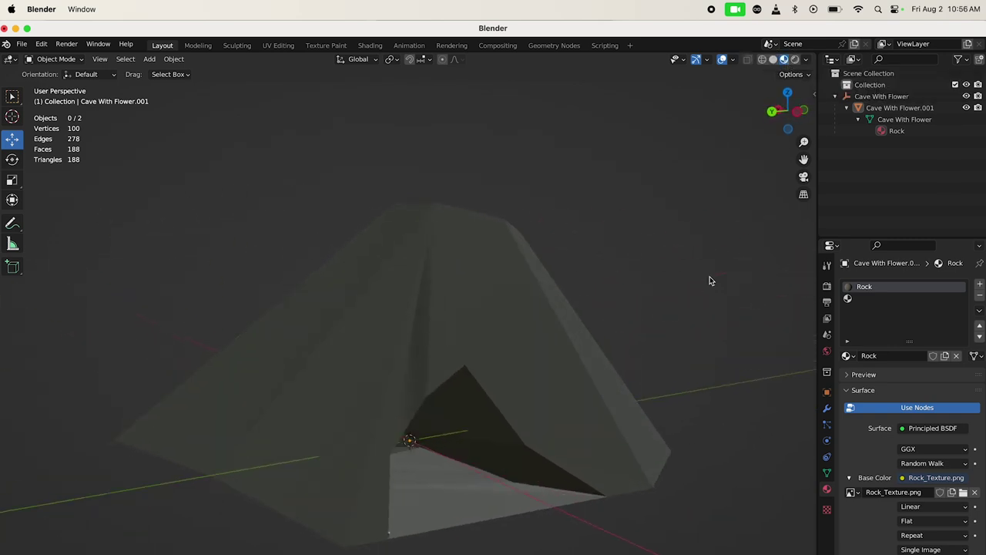
# Switch to the UV Editing workspace and frame the cave mesh in the 3D view from its entrance side.
pyautogui.click(279, 46)
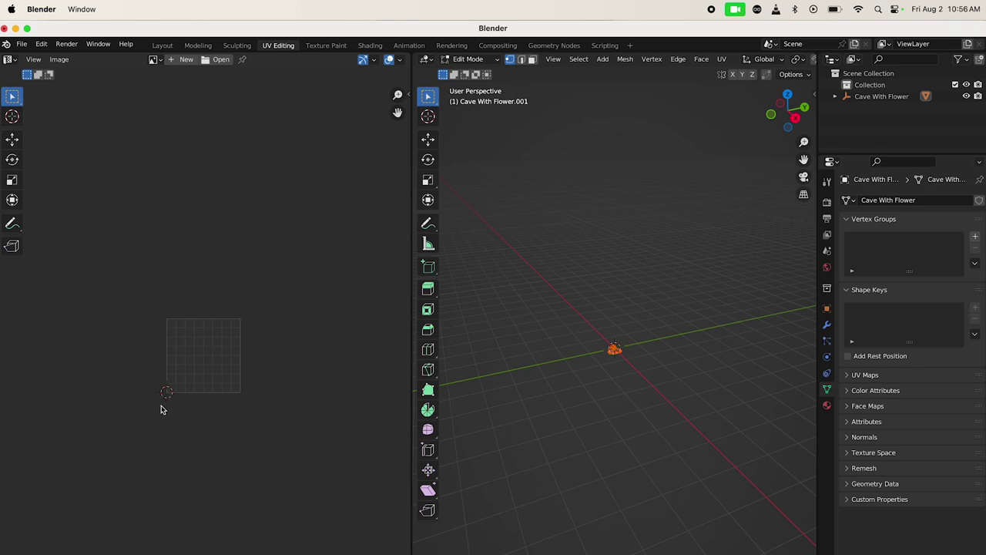
pyautogui.press('KP_Decimal')
pyautogui.hscroll(-5, 610, 356)
pyautogui.hscroll(-10, 610, 355)
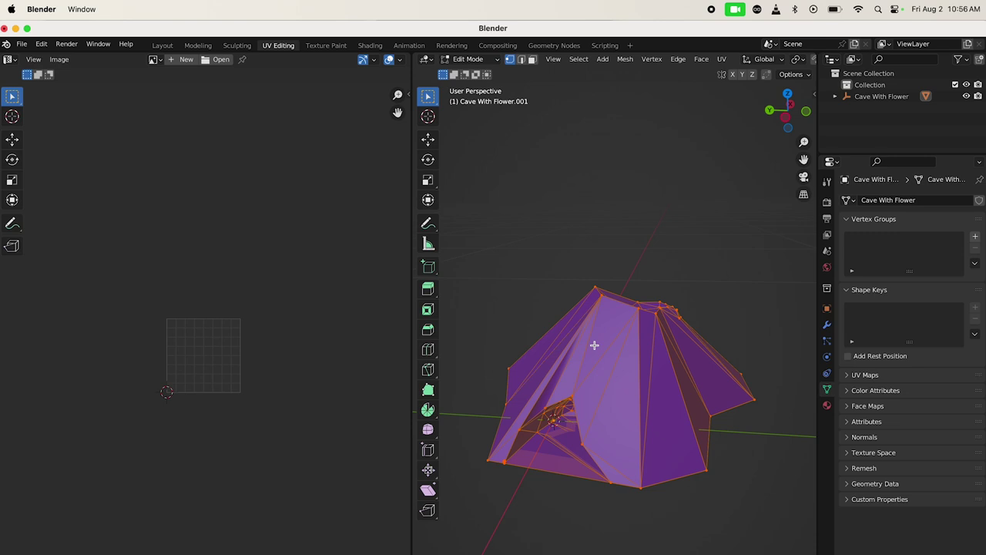
# Select the whole cave mesh and unwrap it with Smart UV Project using a 66° angle limit, Scaled margin method and 0.000 island margin.
pyautogui.click(552, 270)
pyautogui.press('a')
pyautogui.press('u')
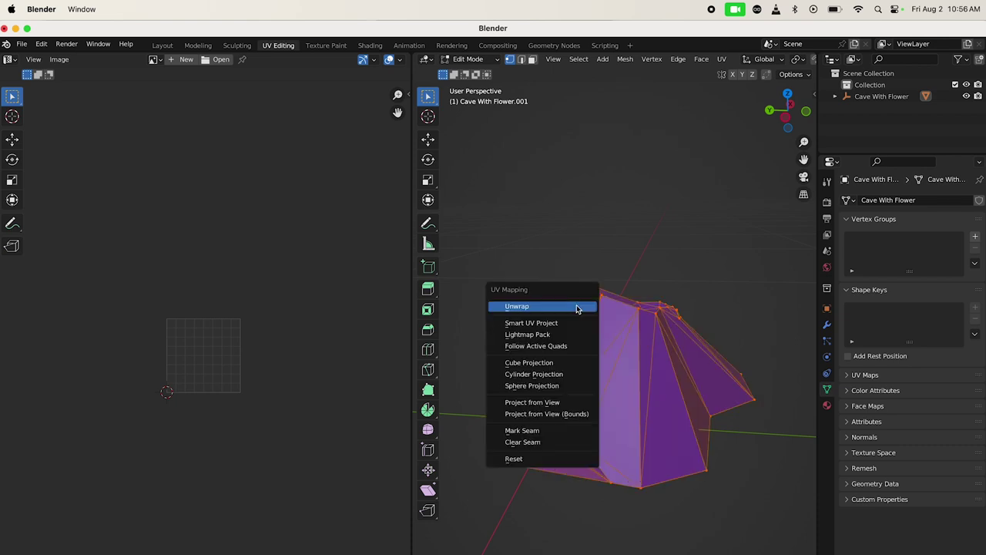
pyautogui.click(551, 309)
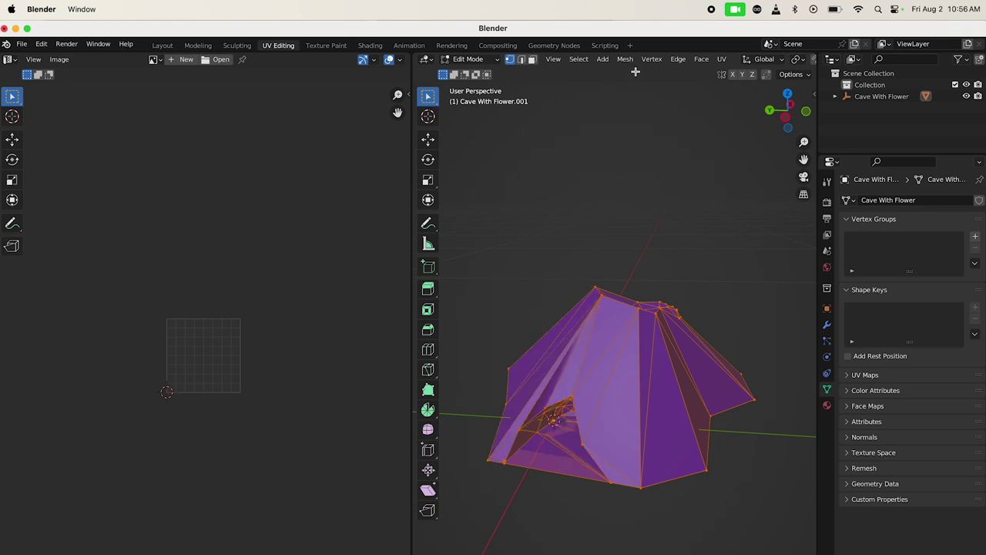
pyautogui.click(722, 59)
pyautogui.press('u')
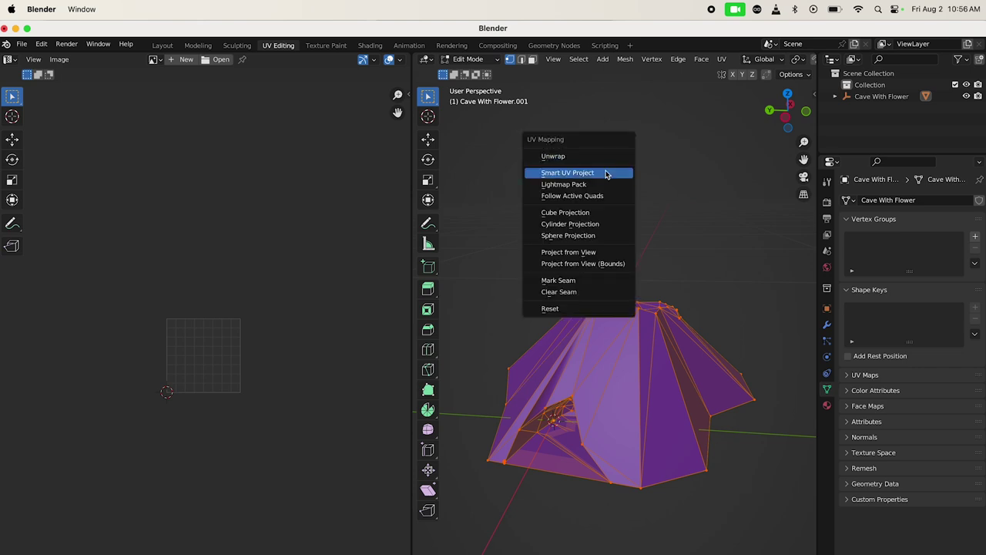
pyautogui.click(606, 175)
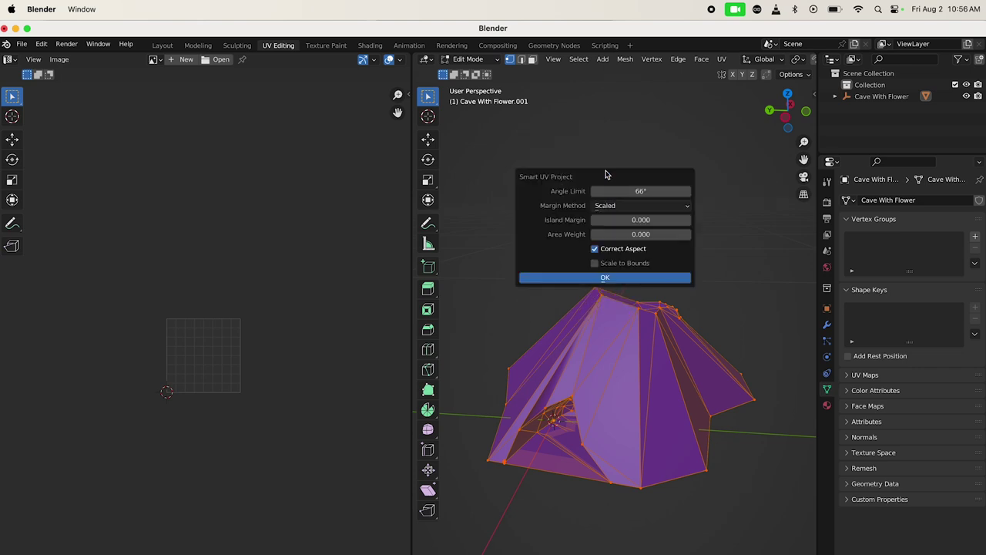
pyautogui.click(616, 279)
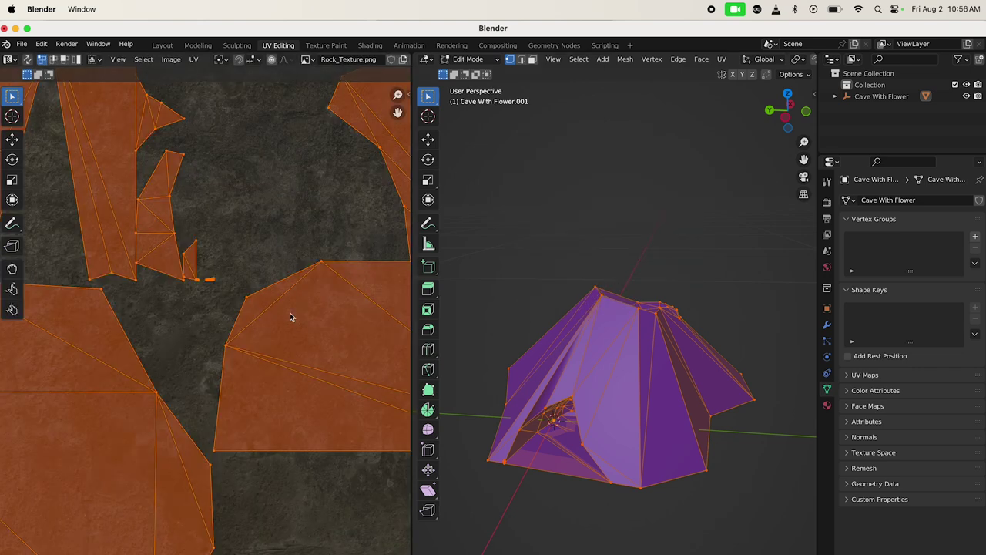
pyautogui.scroll(-8, 290, 315)
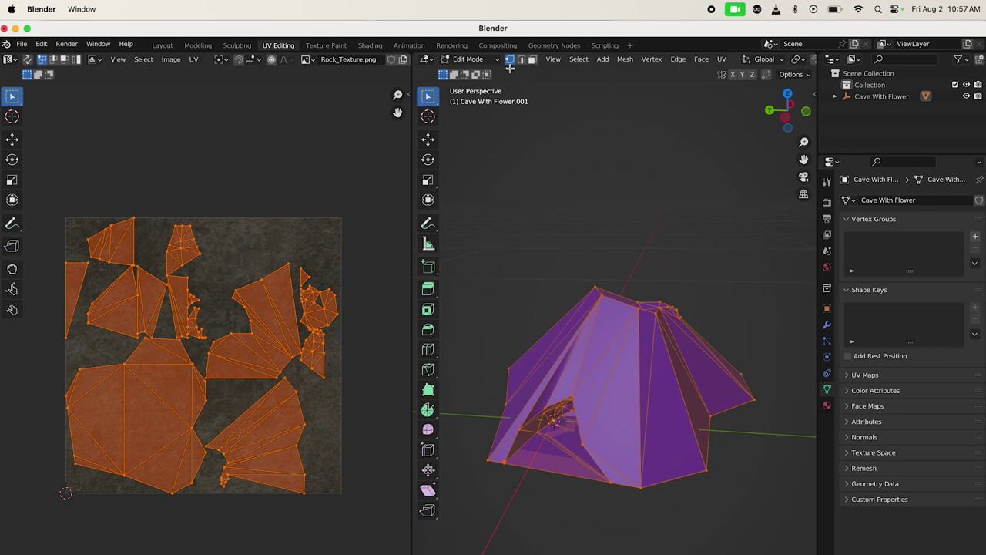
# Switch to the Layout workspace and examine the rock texture on the cave's outer faces and base from all sides.
pyautogui.click(165, 46)
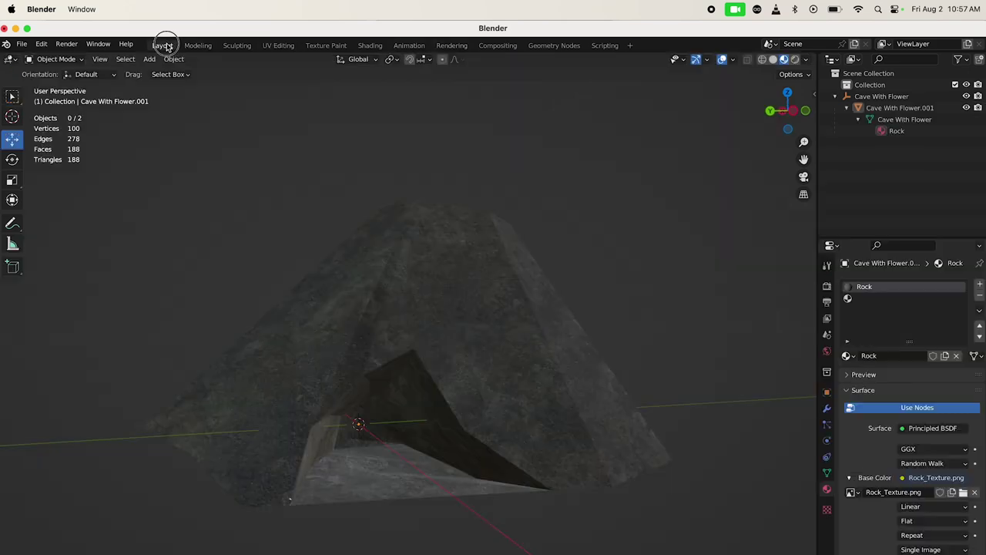
pyautogui.hscroll(-10, 441, 250)
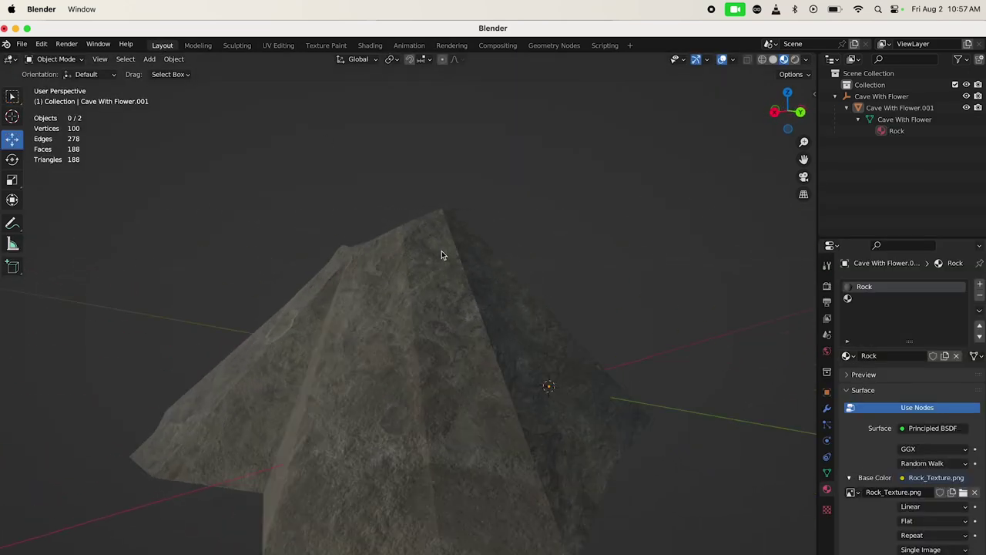
pyautogui.hscroll(10, 442, 254)
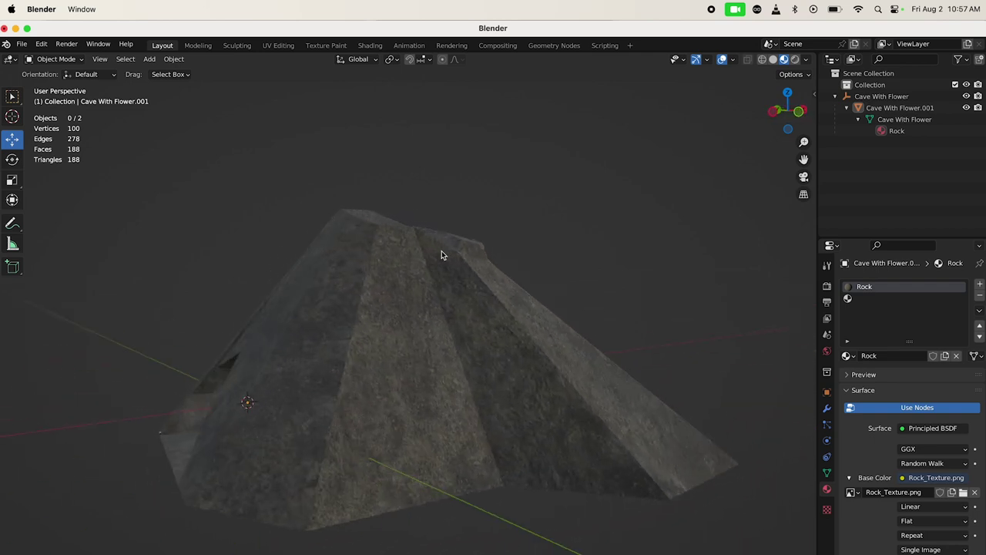
pyautogui.hscroll(10, 442, 256)
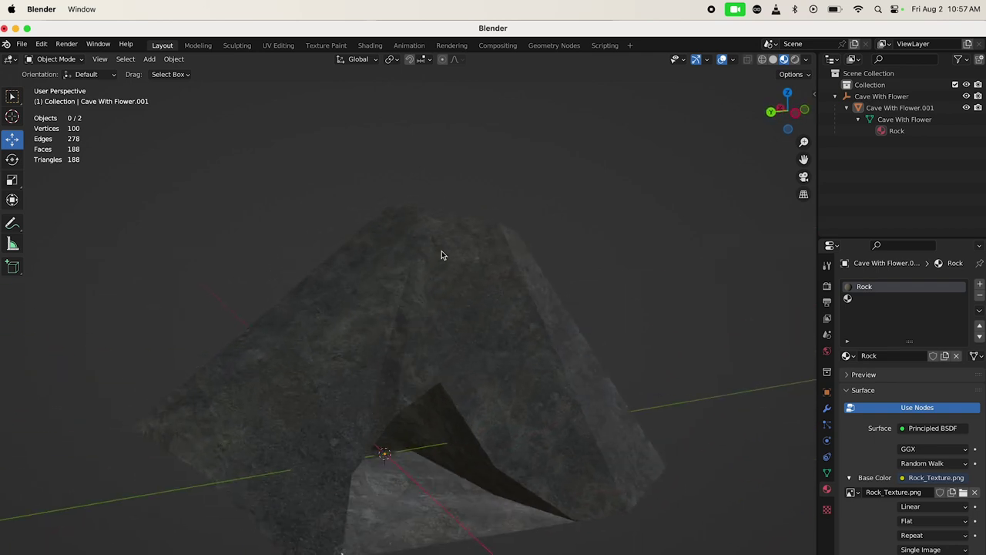
pyautogui.hscroll(10, 441, 255)
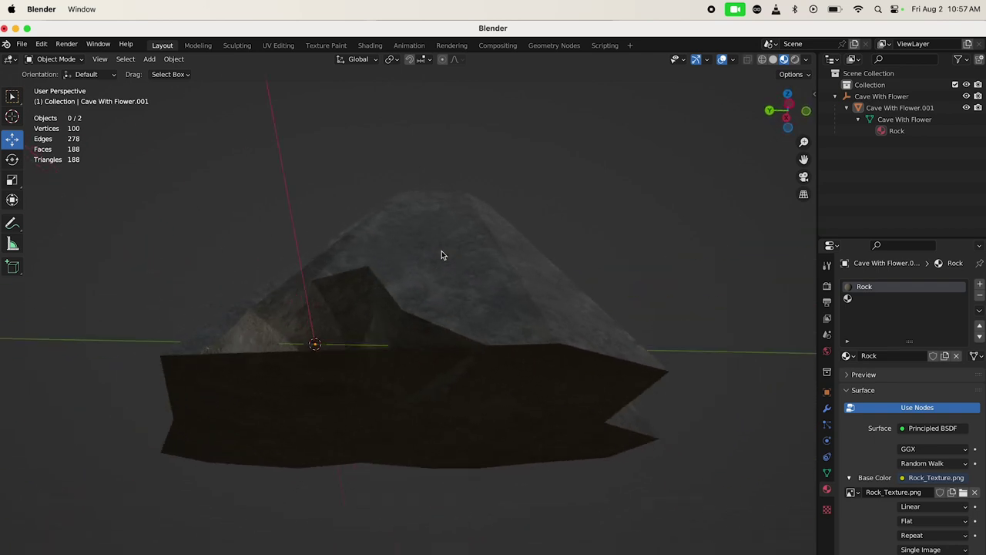
pyautogui.hscroll(10, 441, 255)
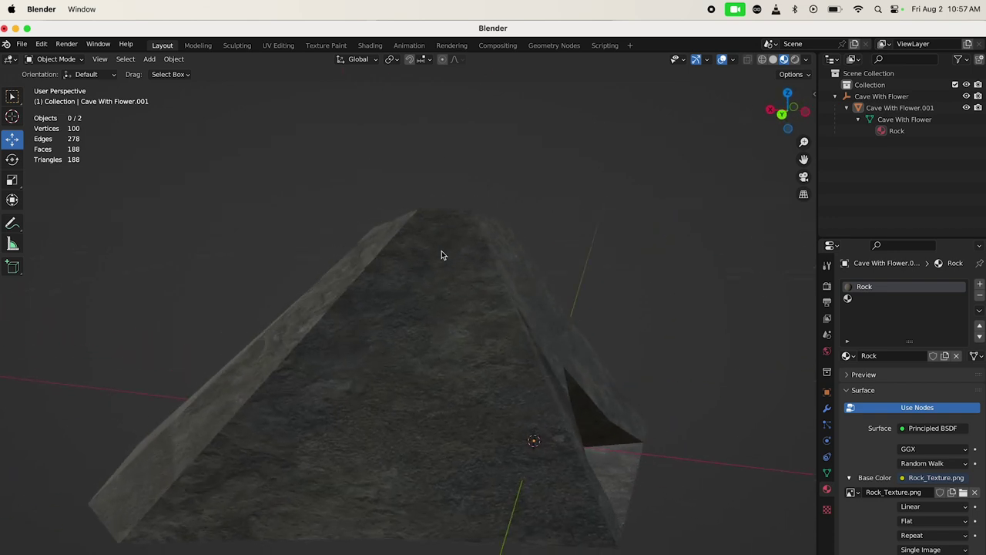
pyautogui.hscroll(5, 442, 255)
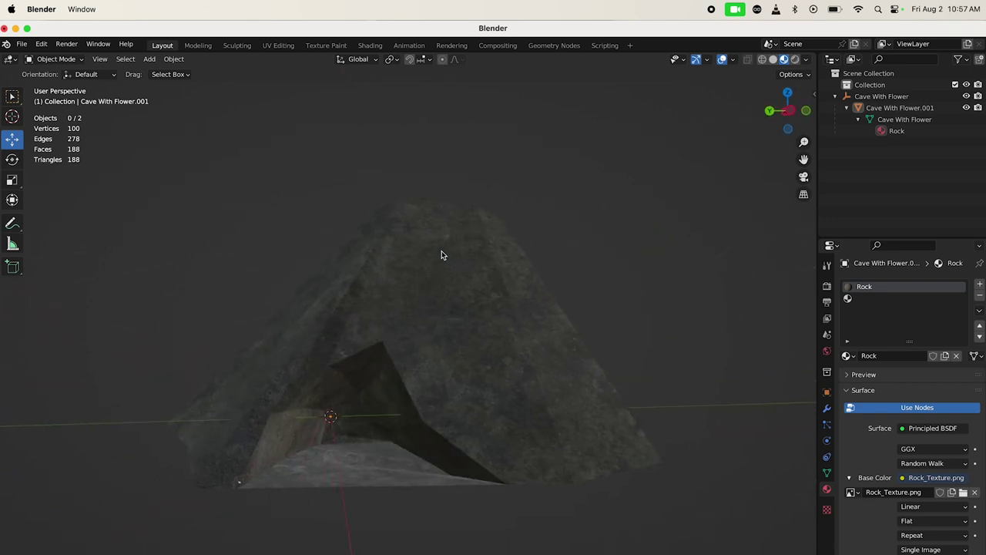
pyautogui.hscroll(10, 442, 255)
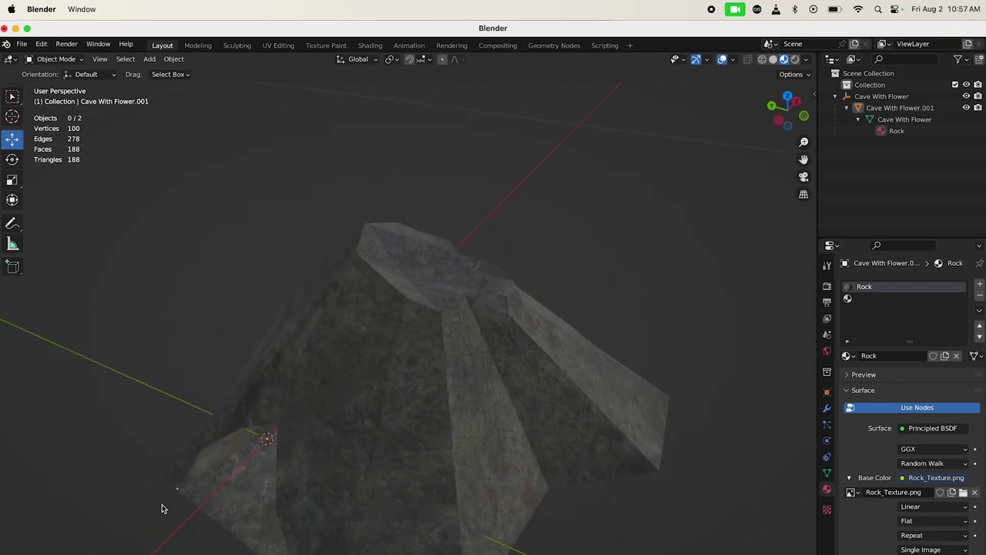
pyautogui.scroll(2, 164, 506)
pyautogui.hscroll(-5, 164, 507)
pyautogui.hscroll(5, 164, 506)
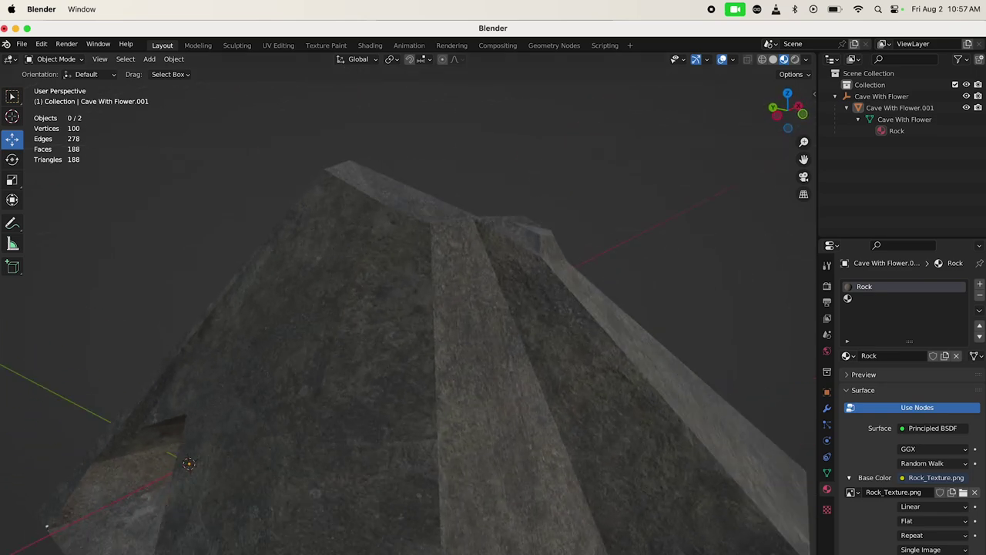
pyautogui.scroll(-5, 45, 534)
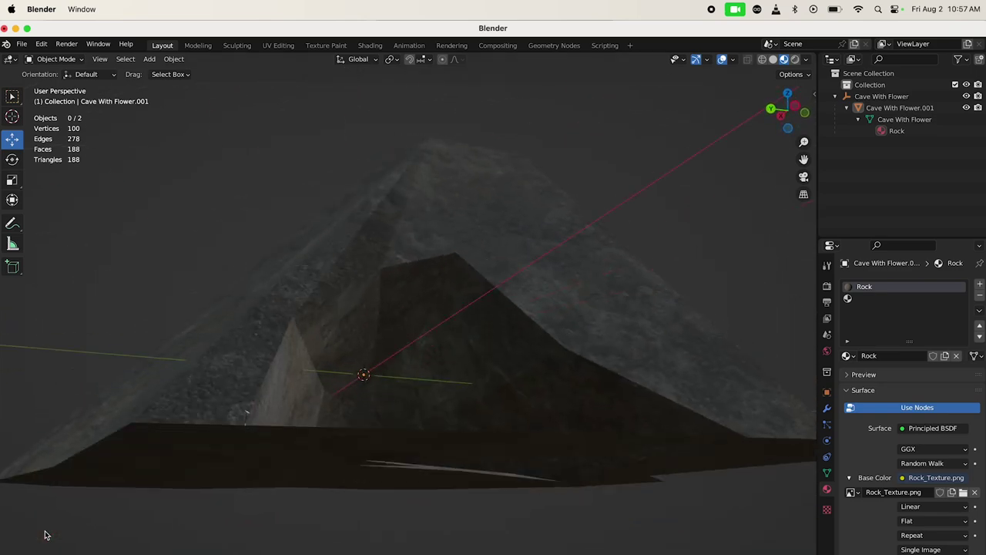
# Examine the rock texture up close around the cave's entrance, inner walls and floor, and select the cave at the small flower.
pyautogui.scroll(2, 46, 534)
pyautogui.scroll(-3, 45, 534)
pyautogui.hscroll(-4, 45, 535)
pyautogui.scroll(2, 45, 534)
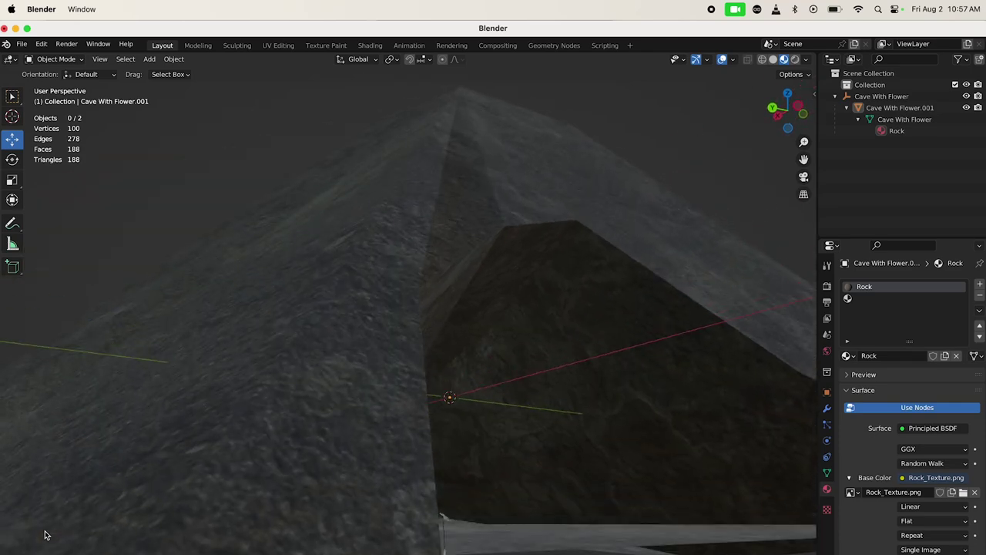
pyautogui.hscroll(-3, 45, 531)
pyautogui.scroll(3, 119, 501)
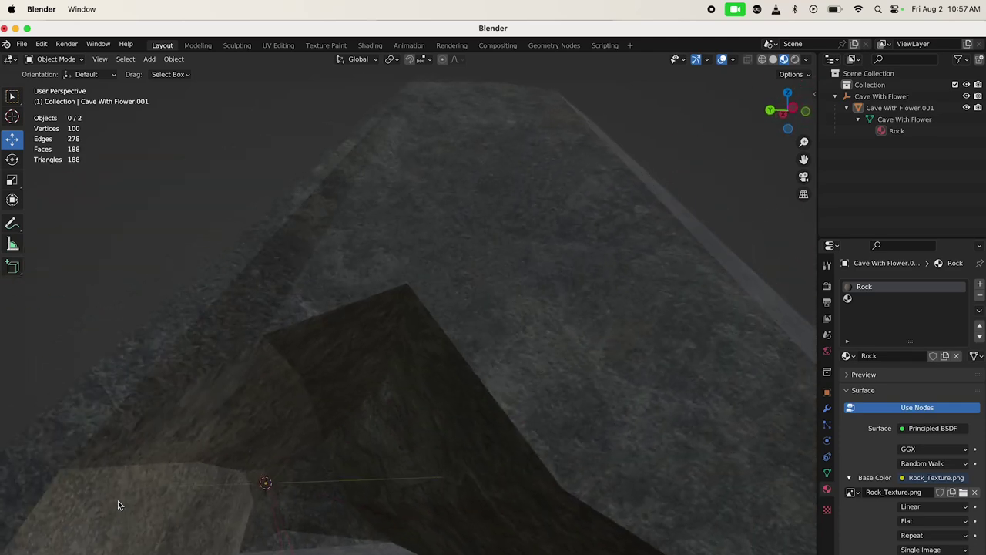
pyautogui.hscroll(8, 118, 505)
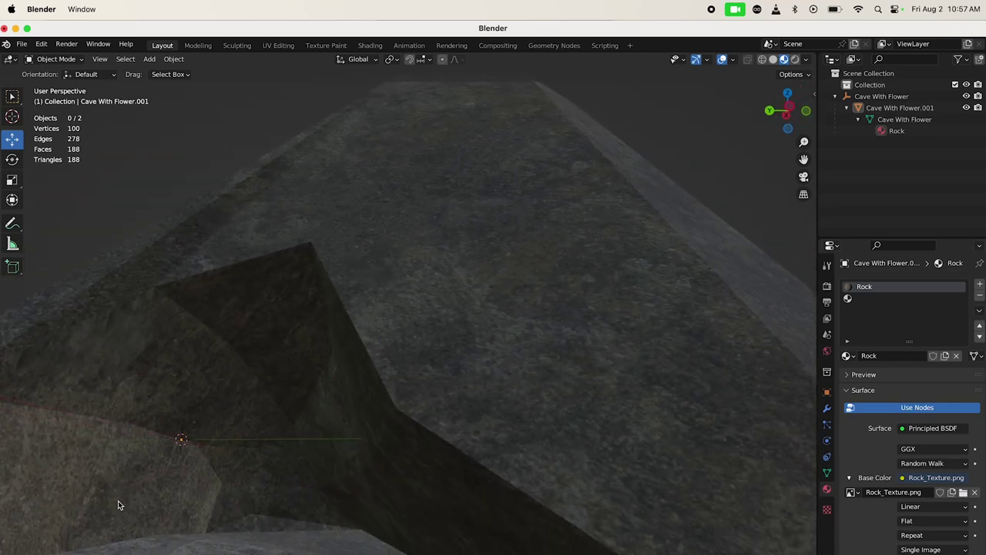
pyautogui.hscroll(10, 118, 505)
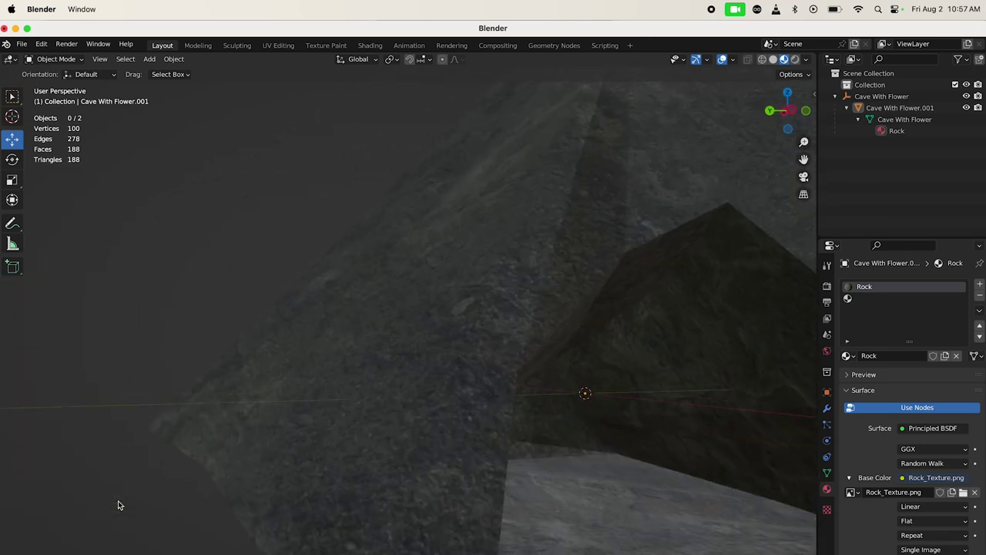
pyautogui.hscroll(6, 212, 505)
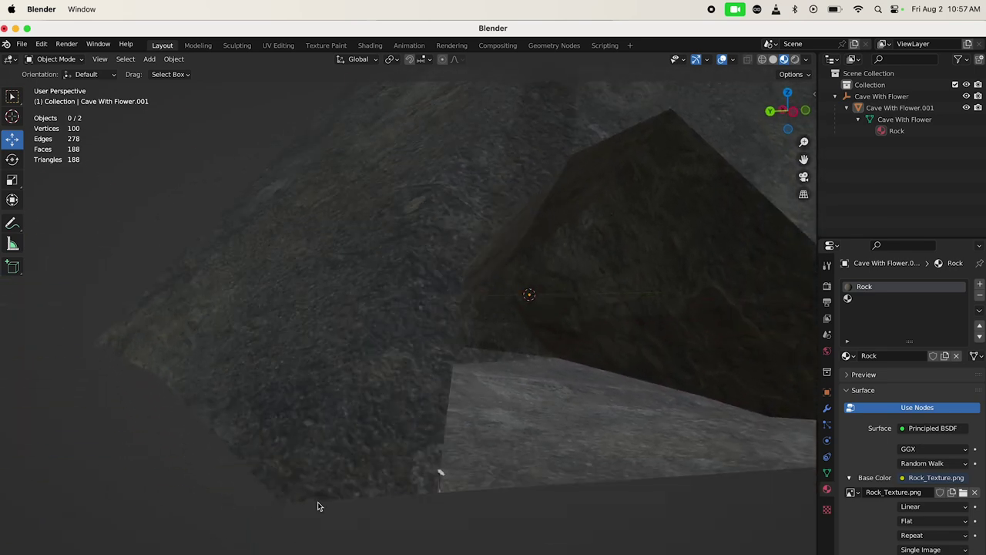
pyautogui.hscroll(6, 331, 509)
pyautogui.scroll(-5, 121, 532)
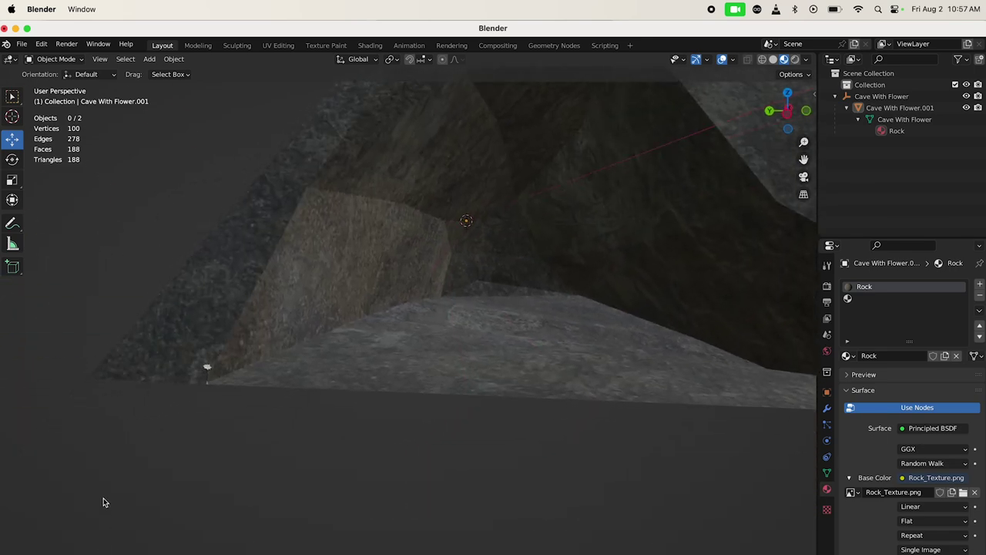
pyautogui.hscroll(5, 105, 501)
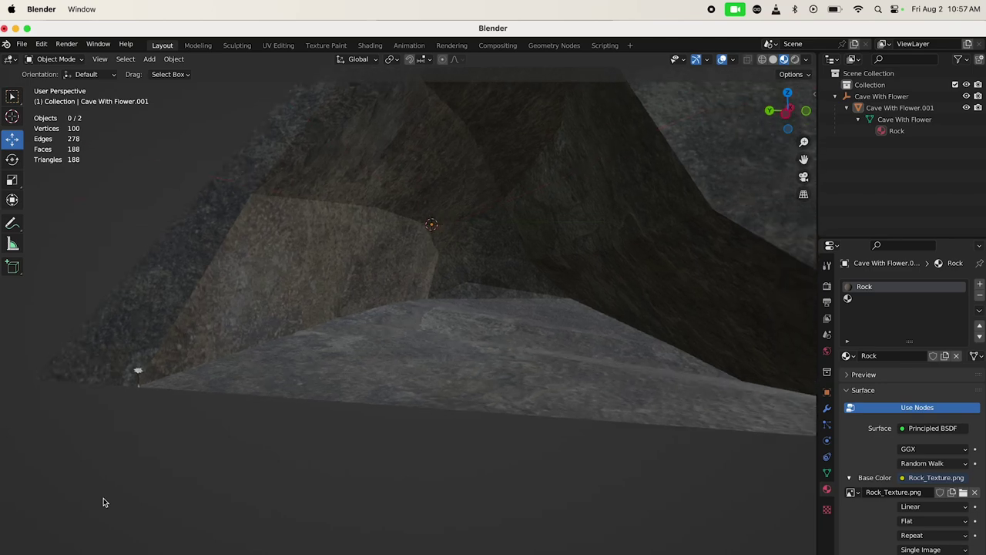
pyautogui.click(138, 370)
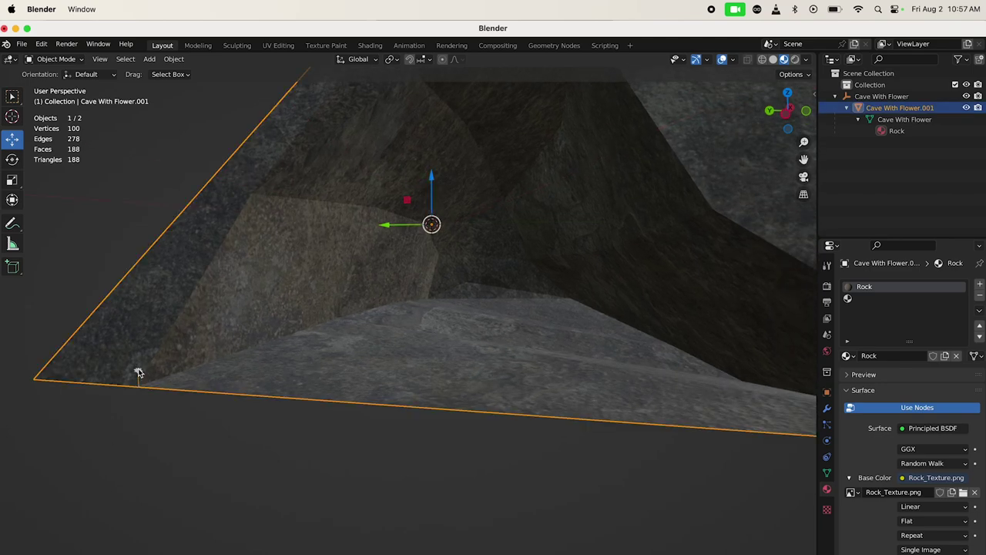
# Return to the UV Editing workspace and examine the cave's UV islands over the rock texture.
pyautogui.click(274, 46)
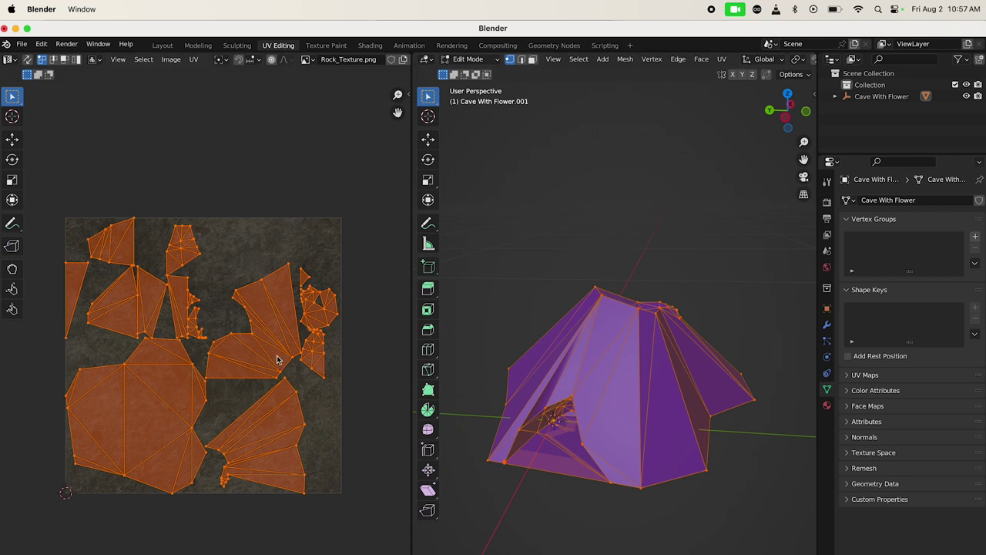
pyautogui.scroll(2, 248, 377)
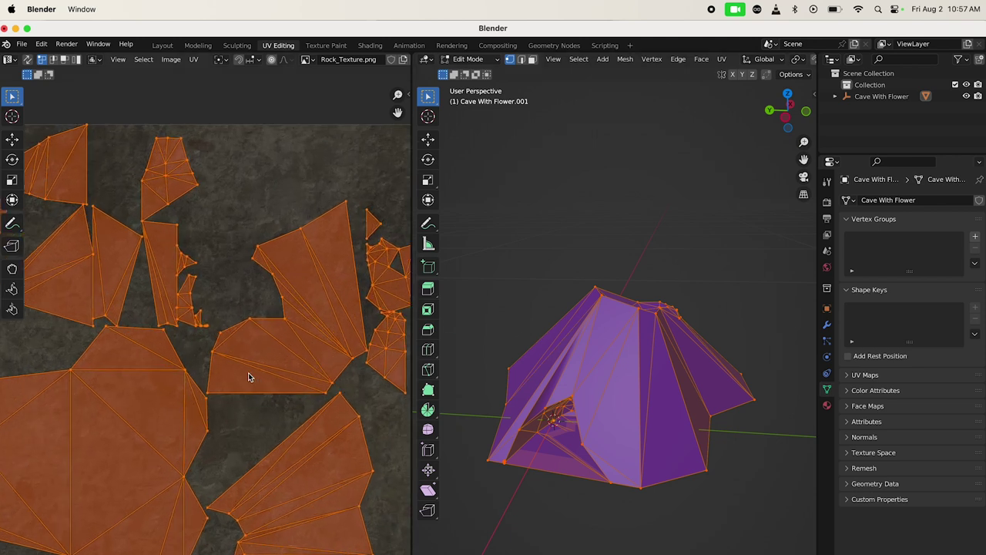
pyautogui.scroll(-2, 248, 377)
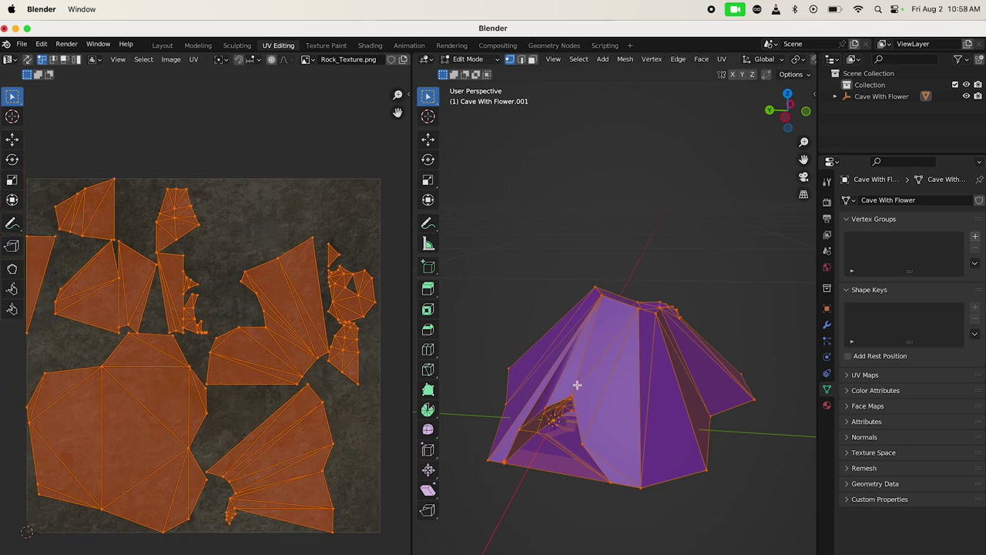
# Select vertices around the cave's peak one by one to see which UV islands they belong to, and reselect the whole mesh.
pyautogui.hscroll(5, 578, 385)
pyautogui.click(613, 332)
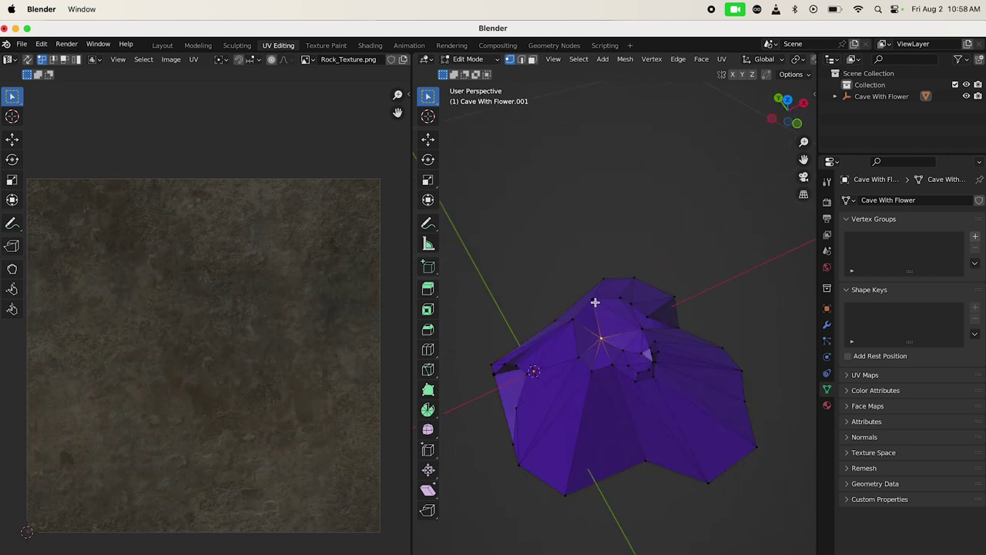
pyautogui.keyDown('shift'); pyautogui.click(594, 300); pyautogui.keyUp('shift')
pyautogui.keyDown('shift'); pyautogui.click(642, 329); pyautogui.keyUp('shift')
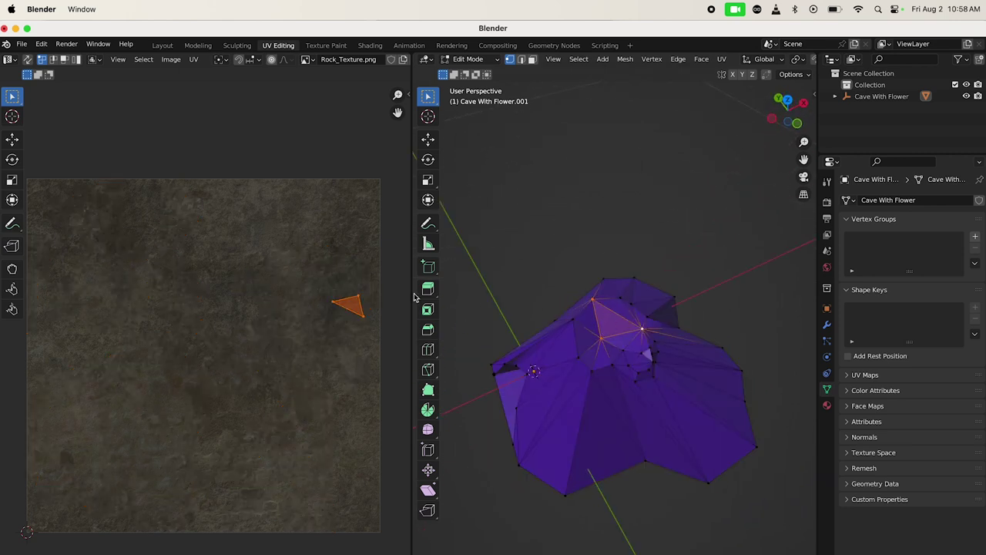
pyautogui.keyDown('shift'); pyautogui.click(575, 321); pyautogui.keyUp('shift')
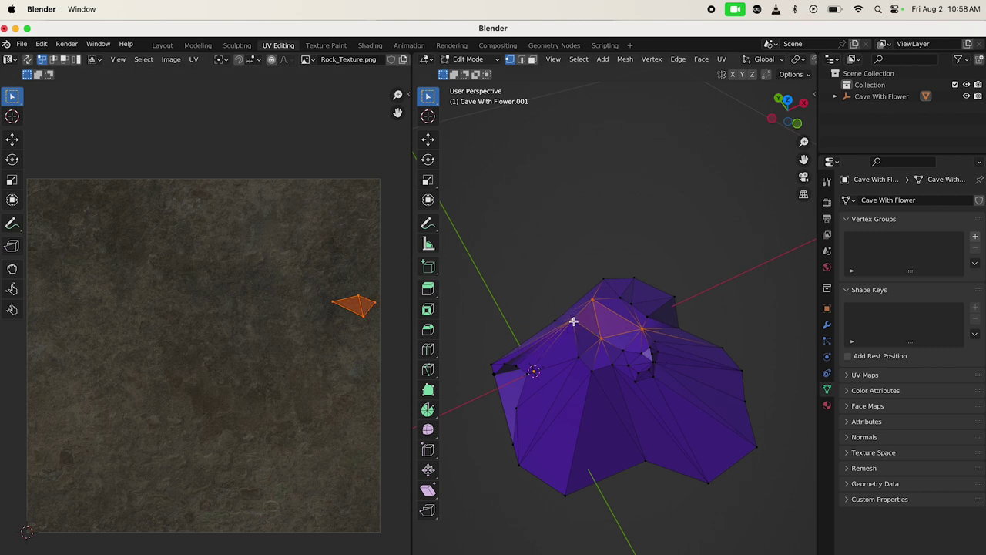
pyautogui.keyDown('shift'); pyautogui.click(580, 359); pyautogui.keyUp('shift')
pyautogui.keyDown('shift'); pyautogui.click(591, 369); pyautogui.keyUp('shift')
pyautogui.keyDown('shift'); pyautogui.click(610, 368); pyautogui.keyUp('shift')
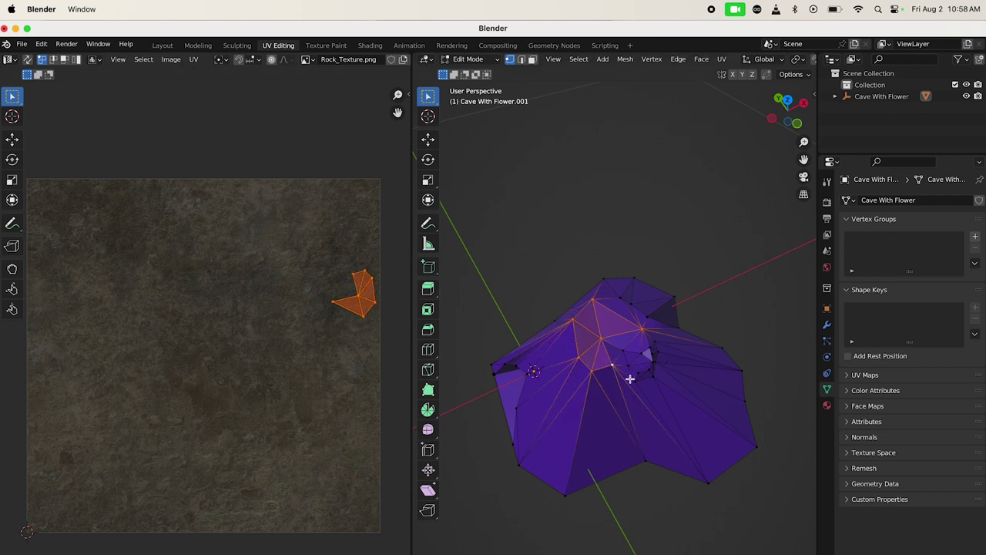
pyautogui.keyDown('shift'); pyautogui.click(635, 380); pyautogui.keyUp('shift')
pyautogui.keyDown('shift'); pyautogui.click(632, 365); pyautogui.keyUp('shift')
pyautogui.keyDown('shift'); pyautogui.click(624, 352); pyautogui.keyUp('shift')
pyautogui.keyDown('shift'); pyautogui.click(642, 353); pyautogui.keyUp('shift')
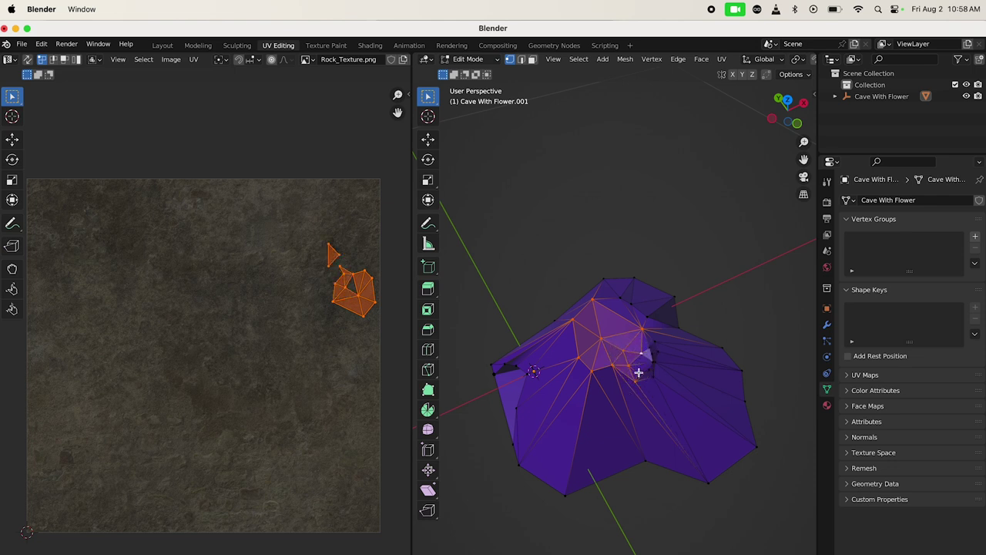
pyautogui.keyDown('shift'); pyautogui.click(629, 368); pyautogui.keyUp('shift')
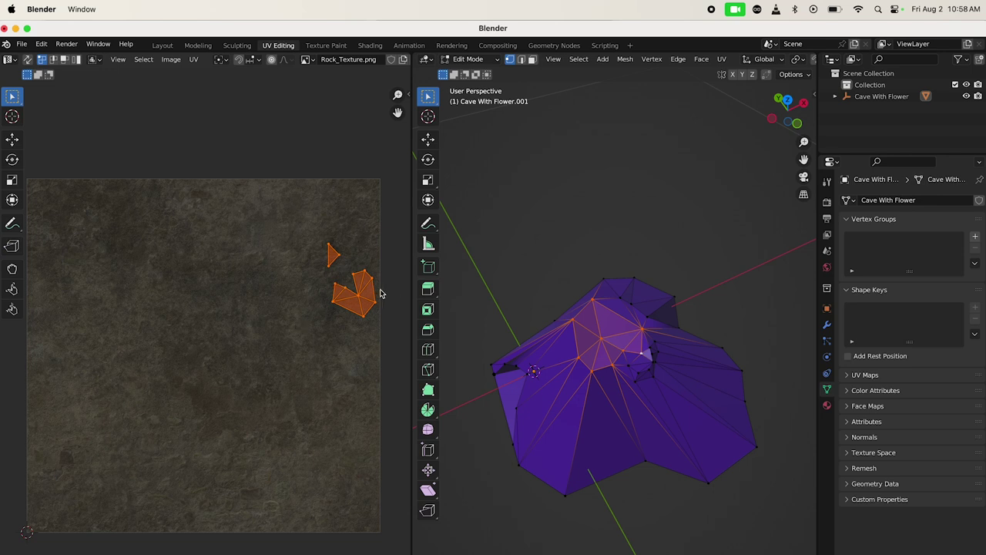
pyautogui.click(572, 228)
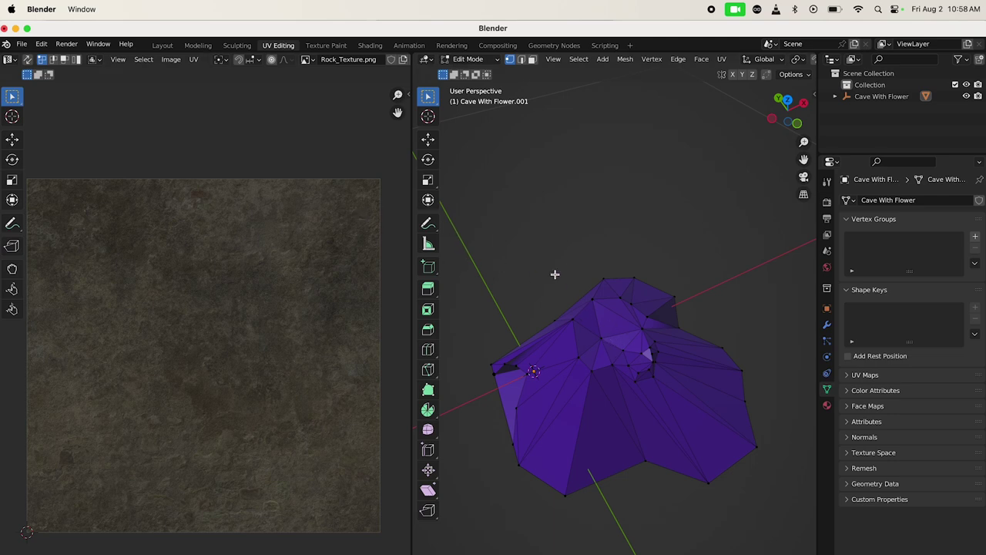
pyautogui.press('a')
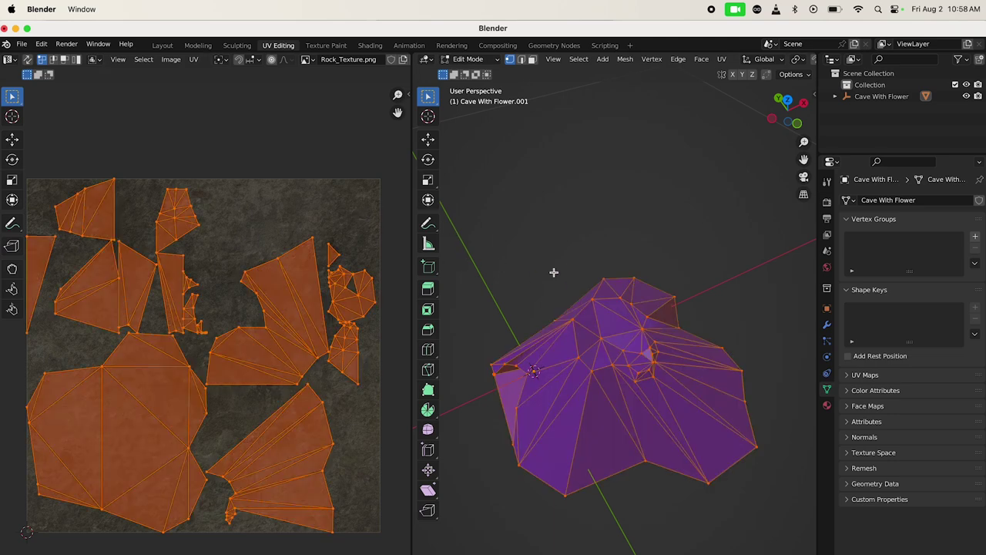
# Try moving the small triangular UV island upward over the rock texture, and undo the move.
pyautogui.click(357, 386)
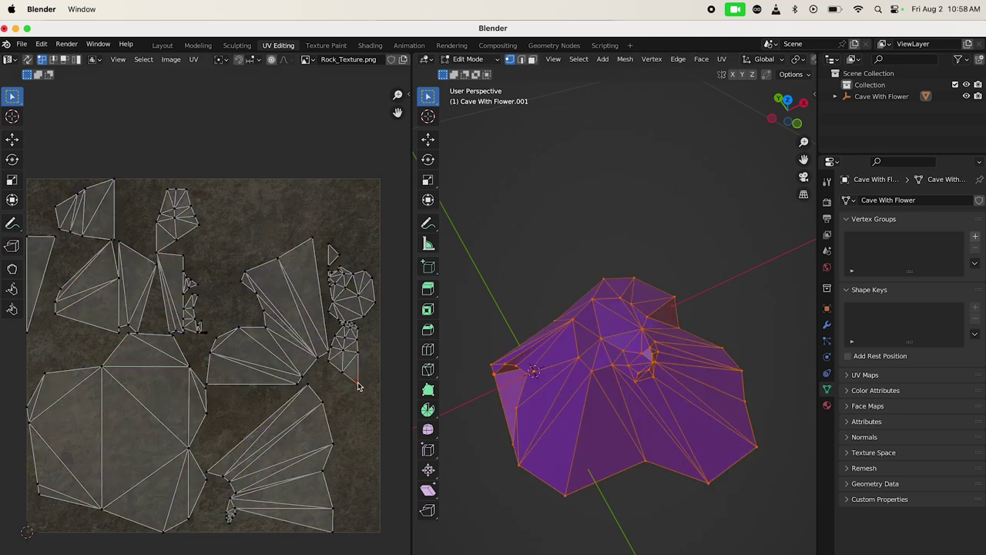
pyautogui.click(12, 139)
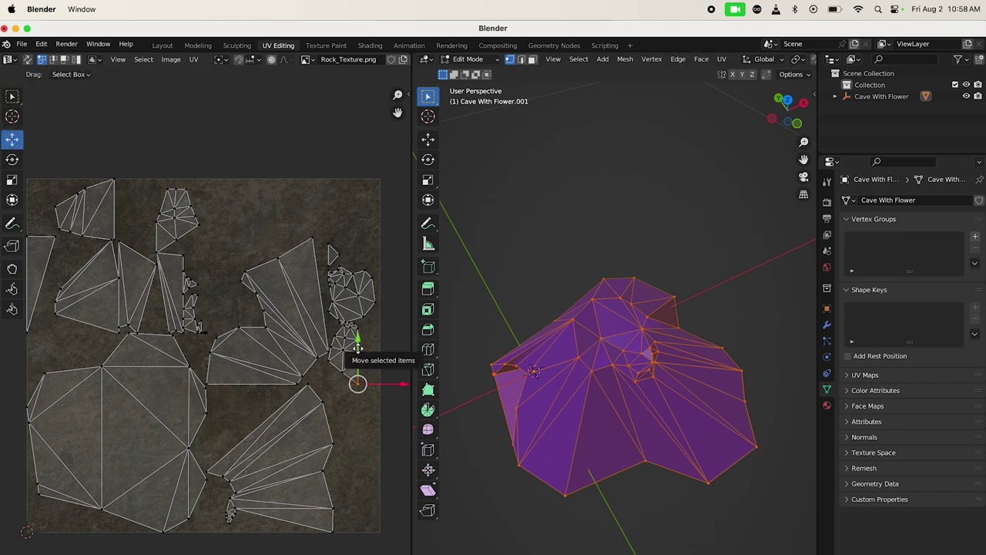
pyautogui.moveTo(322, 235); pyautogui.dragTo(358, 284)
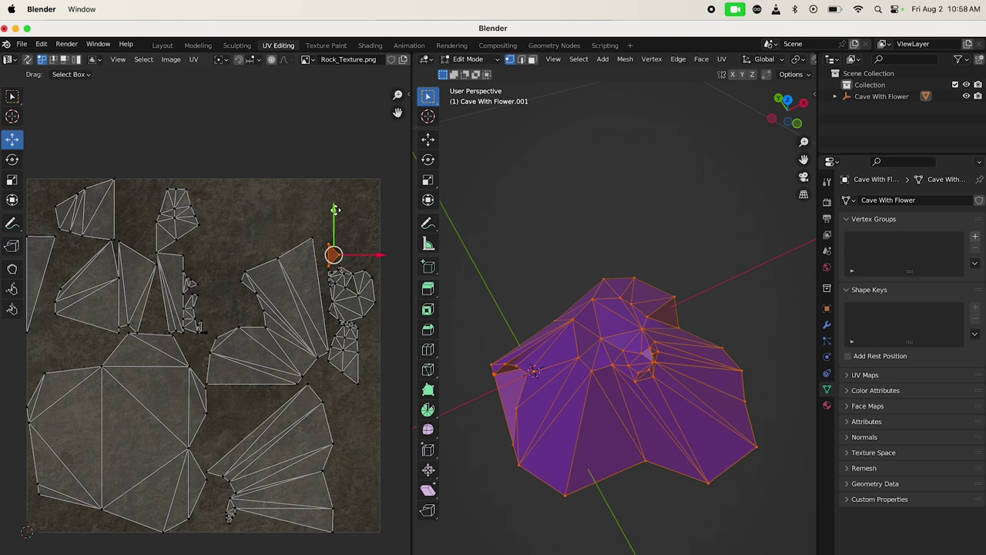
pyautogui.moveTo(333, 239); pyautogui.dragTo(337, 187)
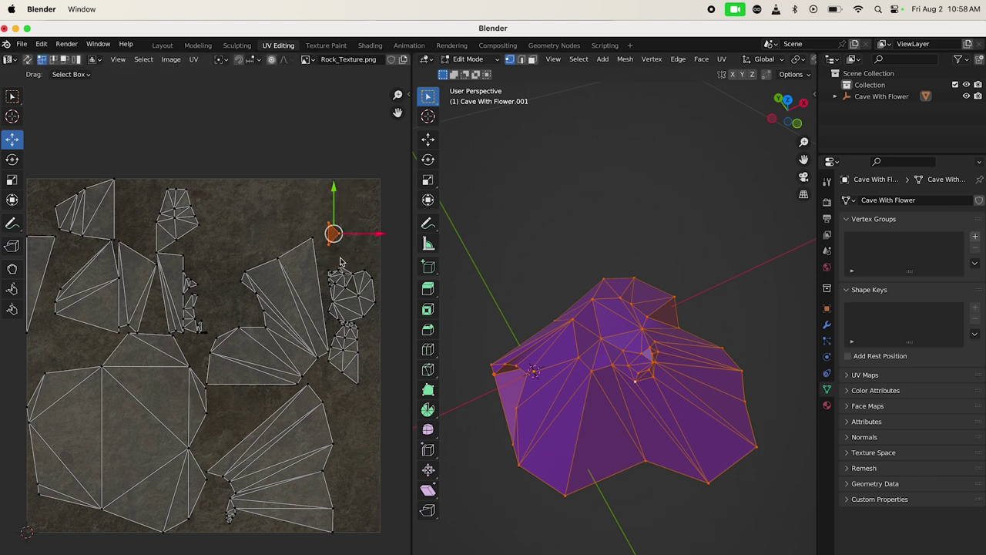
pyautogui.click(320, 159)
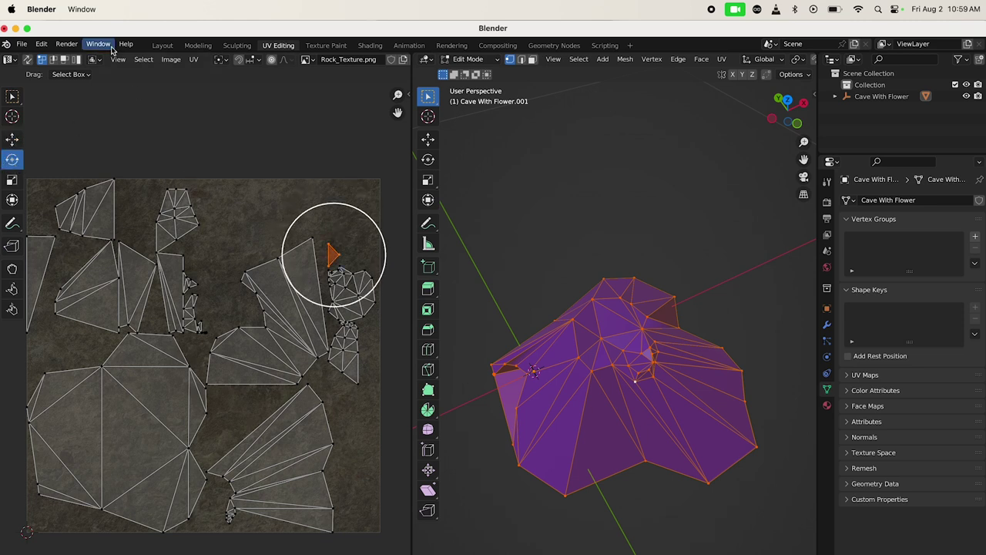
pyautogui.click(24, 44)
pyautogui.moveTo(74, 213)
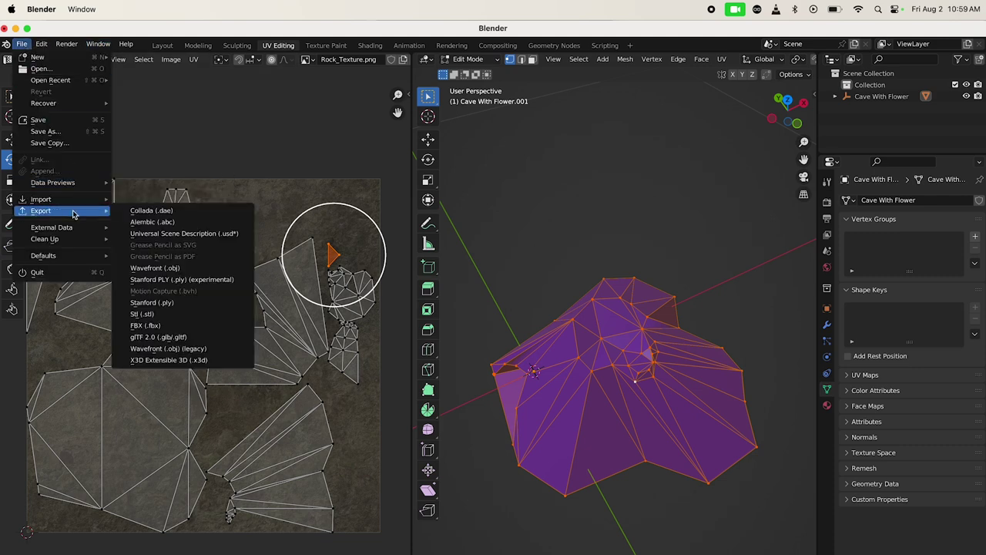
pyautogui.click(273, 118)
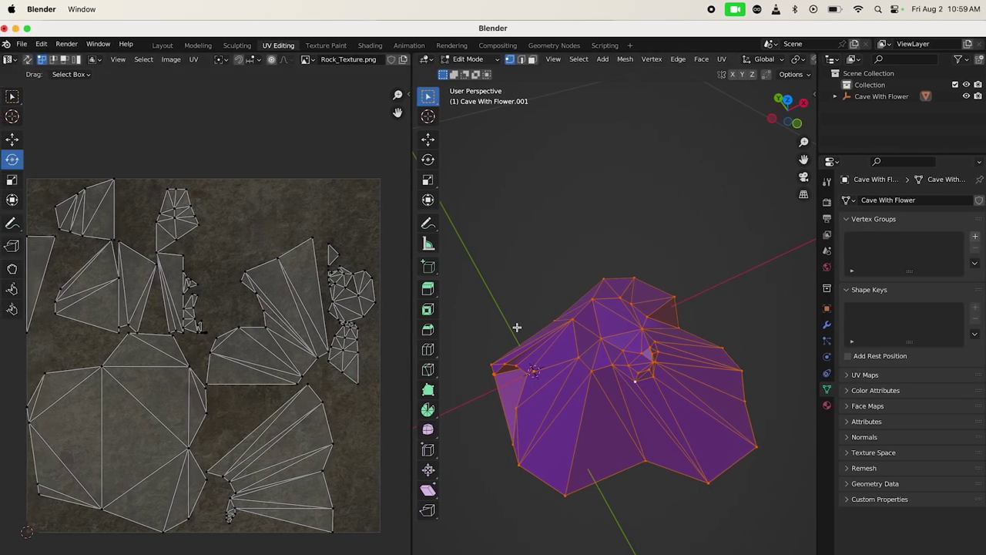
# Save the project as Cave.blend in the 3D Models Folder.
pyautogui.click(23, 44)
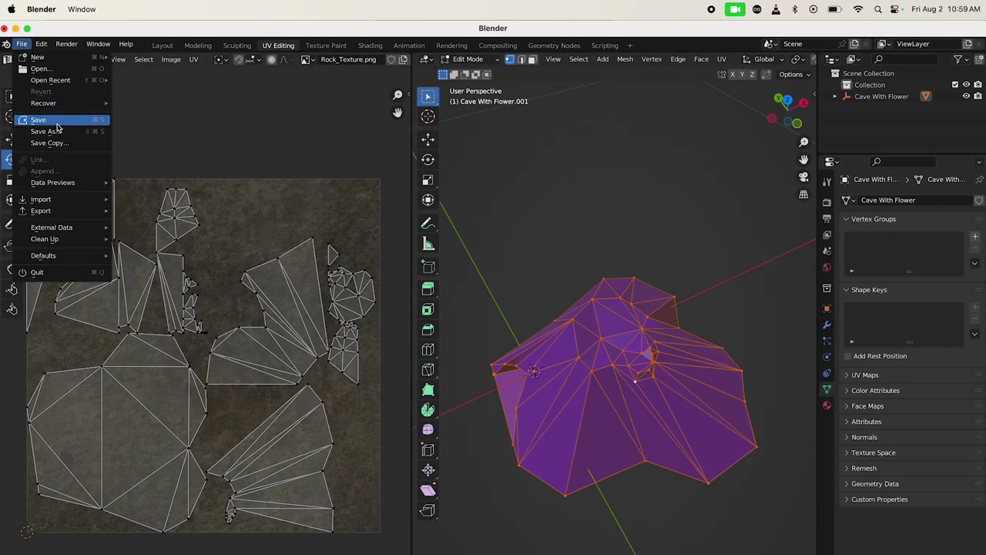
pyautogui.click(47, 131)
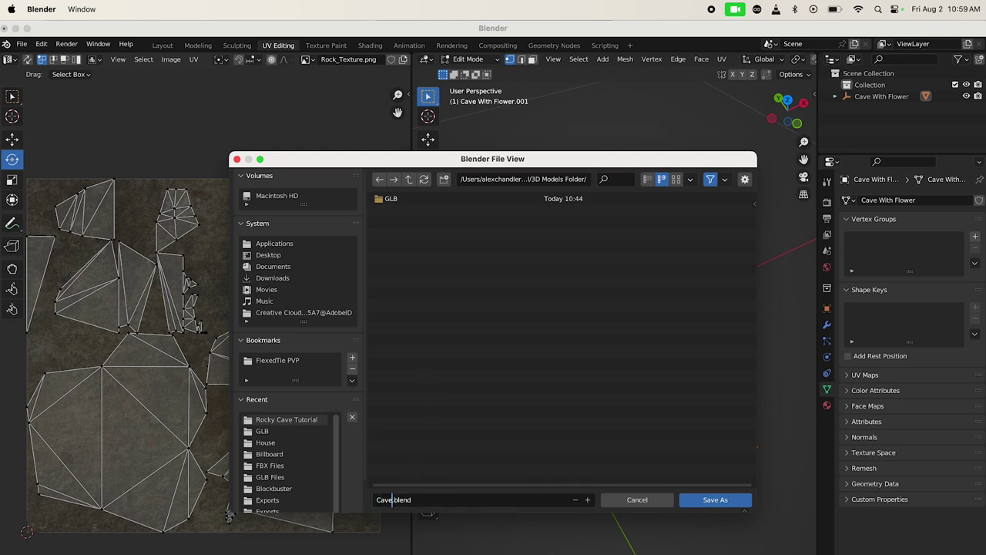
pyautogui.click(713, 501)
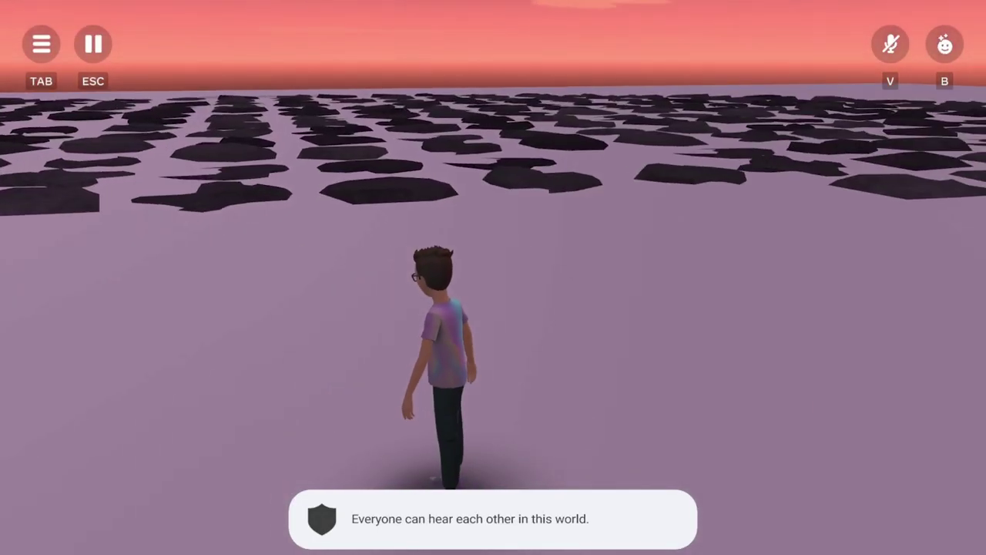
# Switch to Meta Horizon Worlds and run and jump the avatar across the purple ground to examine the rows of dark rock pieces.
pyautogui.press('w')
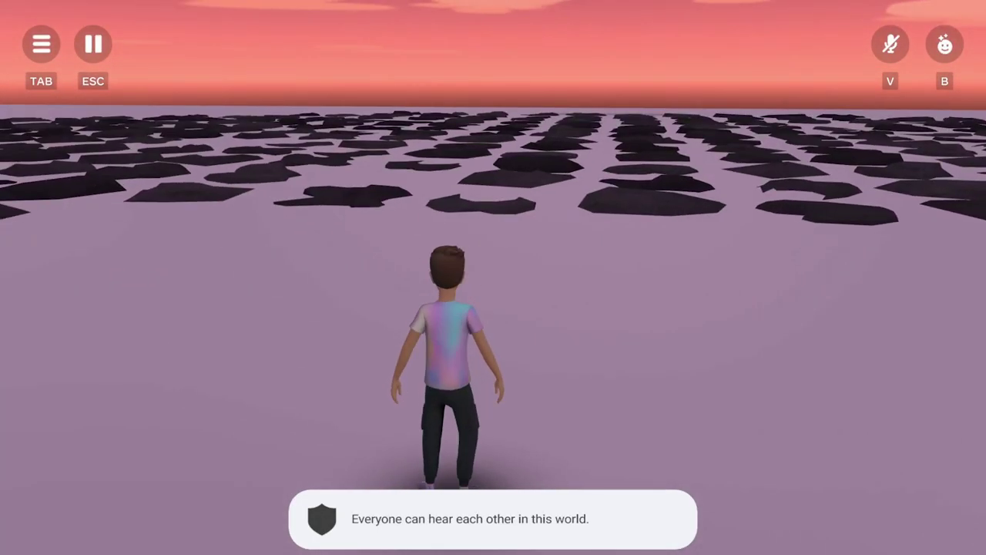
pyautogui.press('space')
pyautogui.press('w')
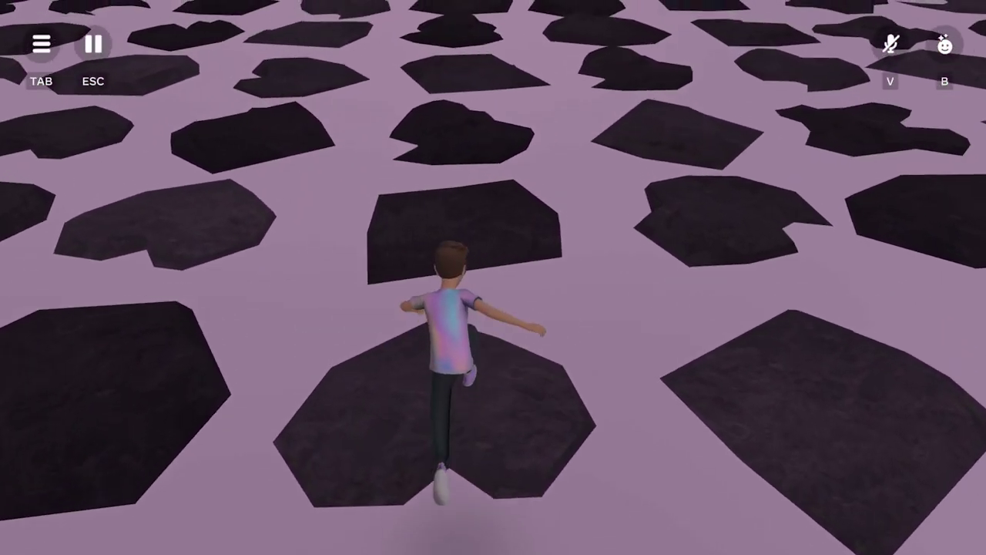
pyautogui.press('space')
pyautogui.press('w')
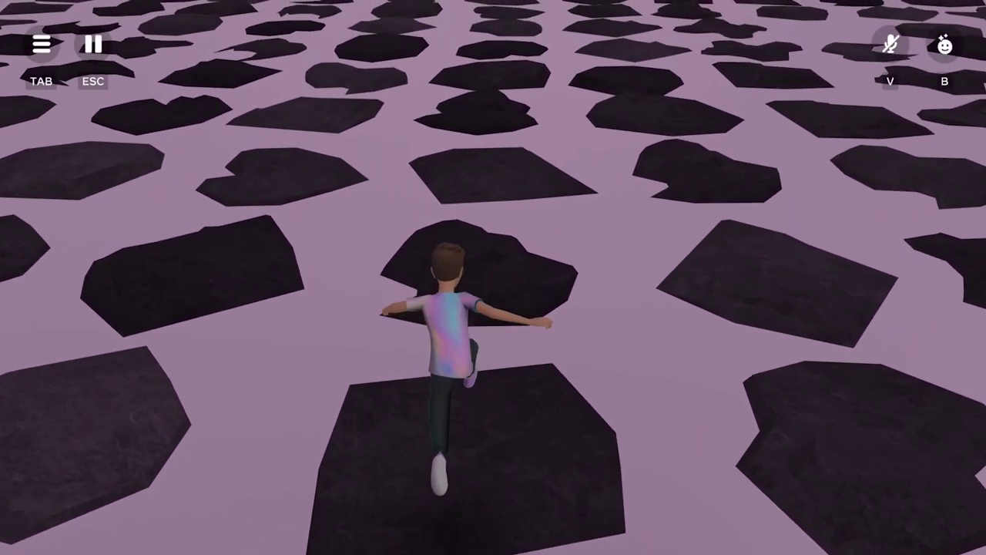
pyautogui.press('w')
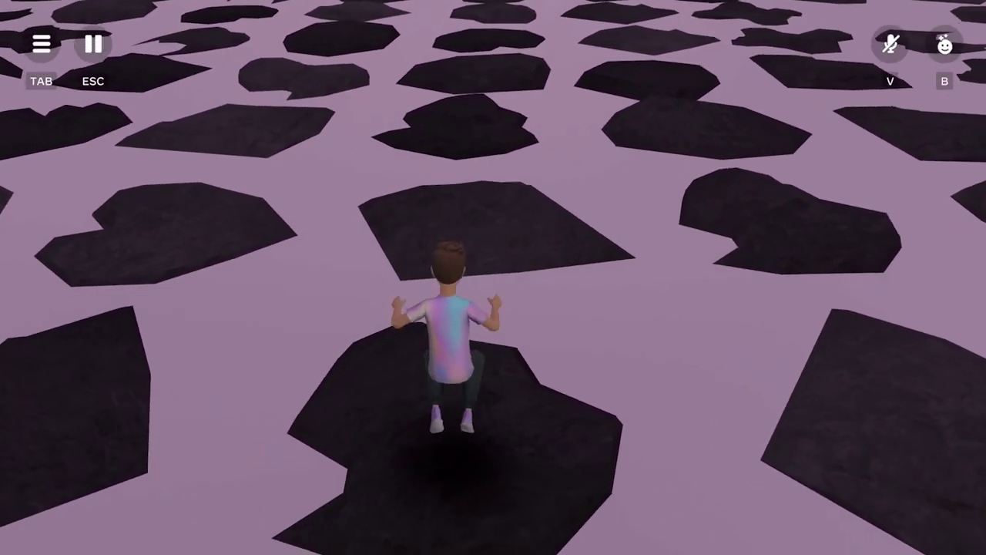
pyautogui.press('w')
pyautogui.press('space')
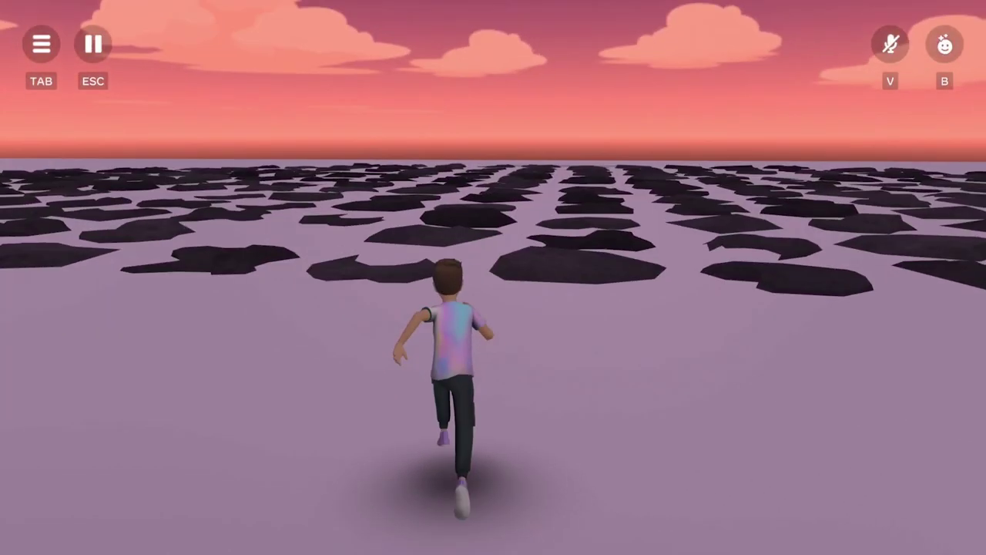
pyautogui.press('w')
pyautogui.press('space')
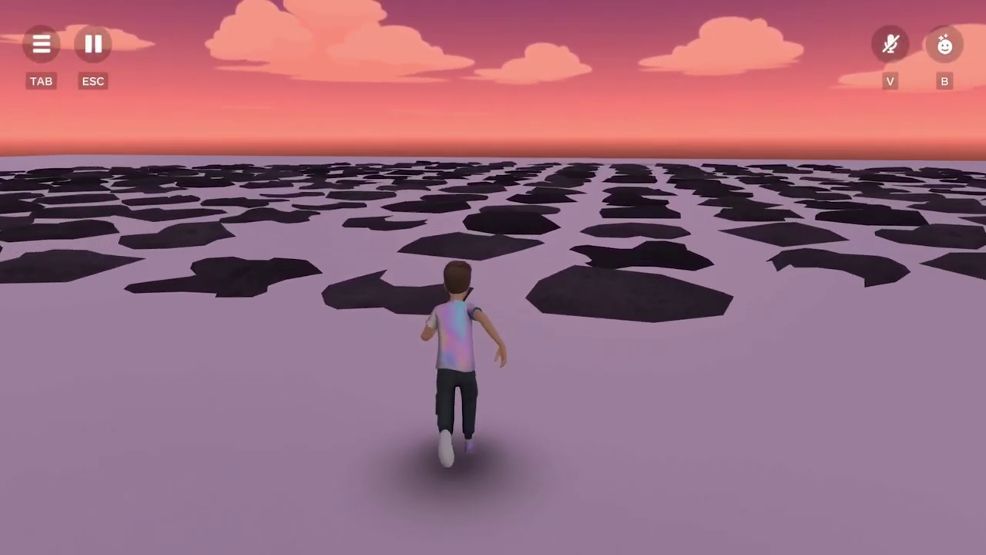
pyautogui.press('w')
pyautogui.press('space')
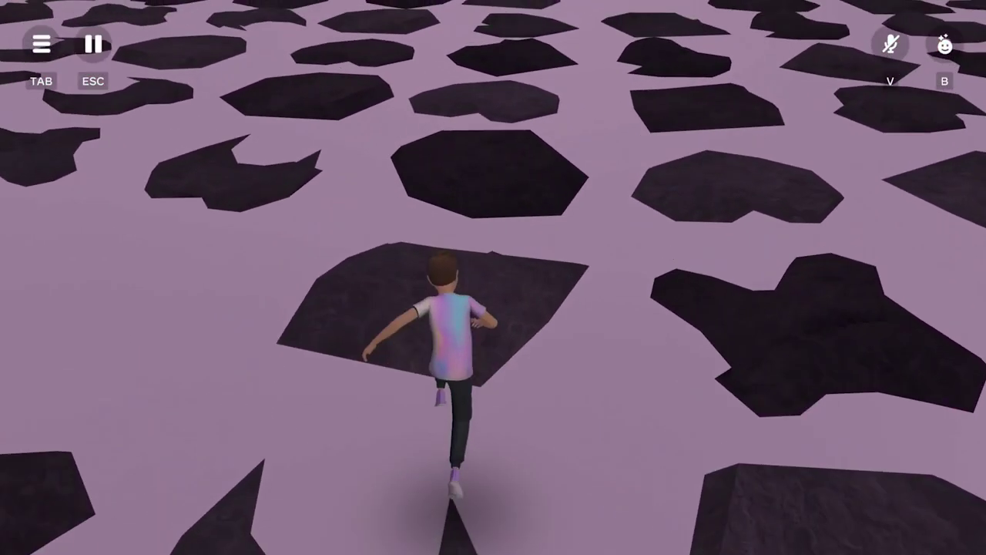
pyautogui.press('space')
pyautogui.press('w')
pyautogui.press('space')
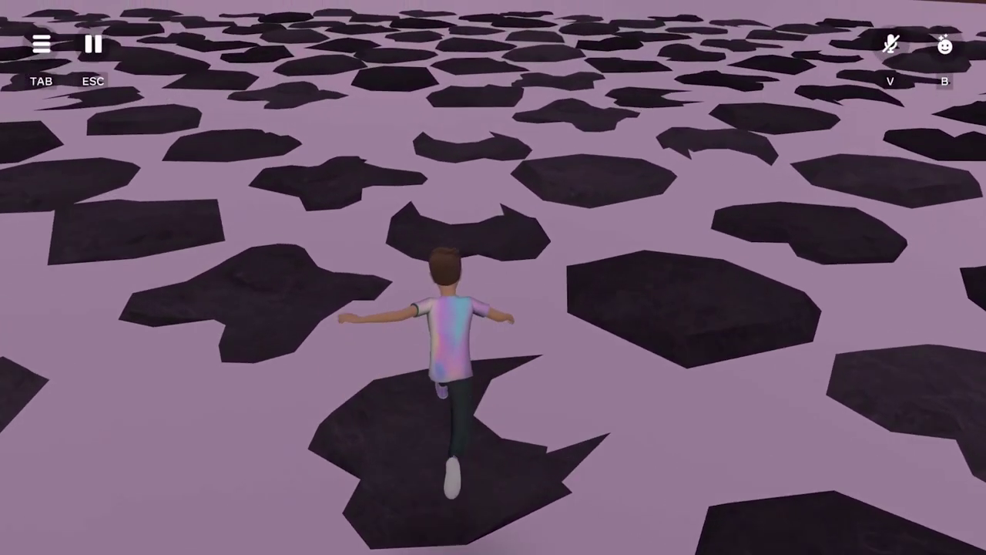
pyautogui.press('w')
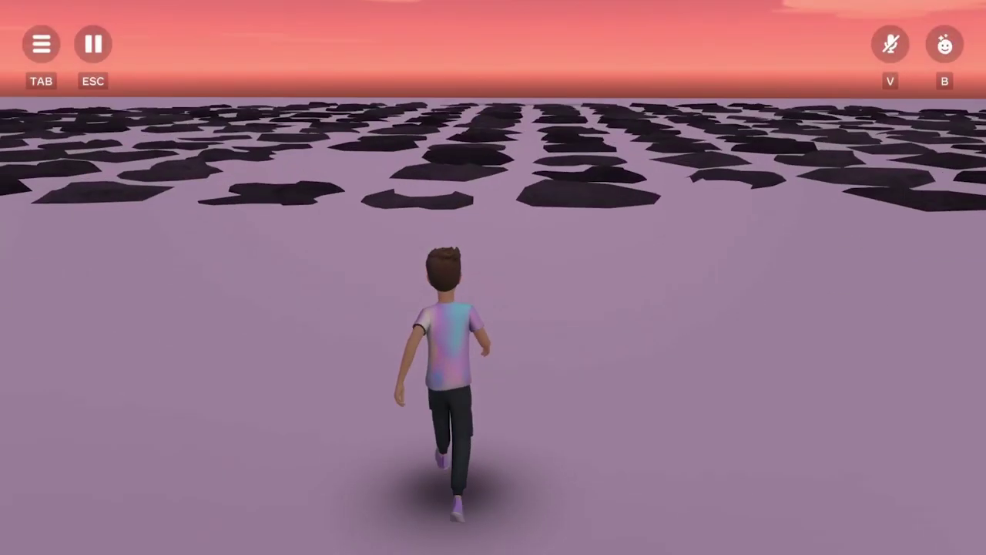
pyautogui.press('w')
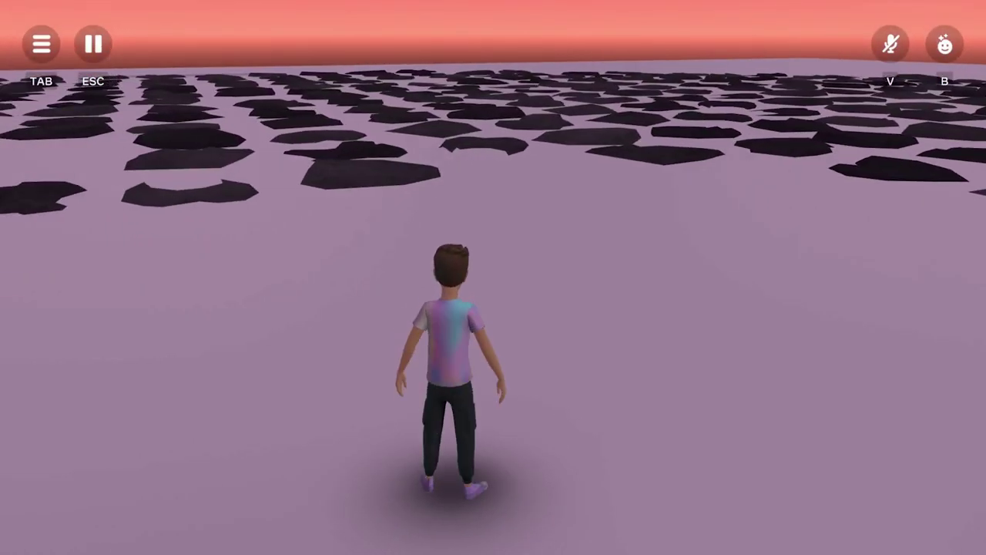
pyautogui.press('w')
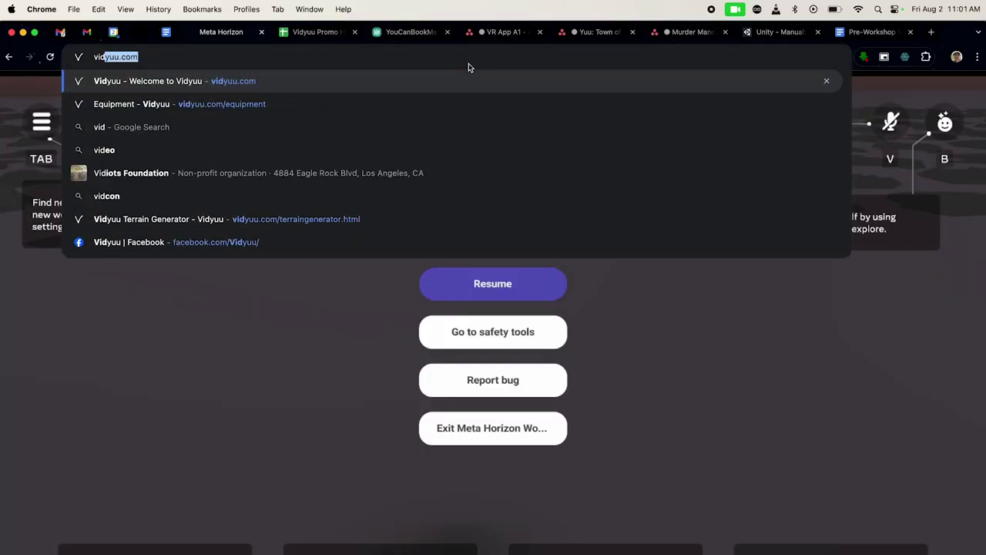
# Open the Vidyuu Terrain Generator page at vidyuu.com/terraingenerator.html in the browser.
pyautogui.press('Down')
pyautogui.press('Down')
pyautogui.press('Down')
pyautogui.press('Down')
pyautogui.press('Down')
pyautogui.press('Down')
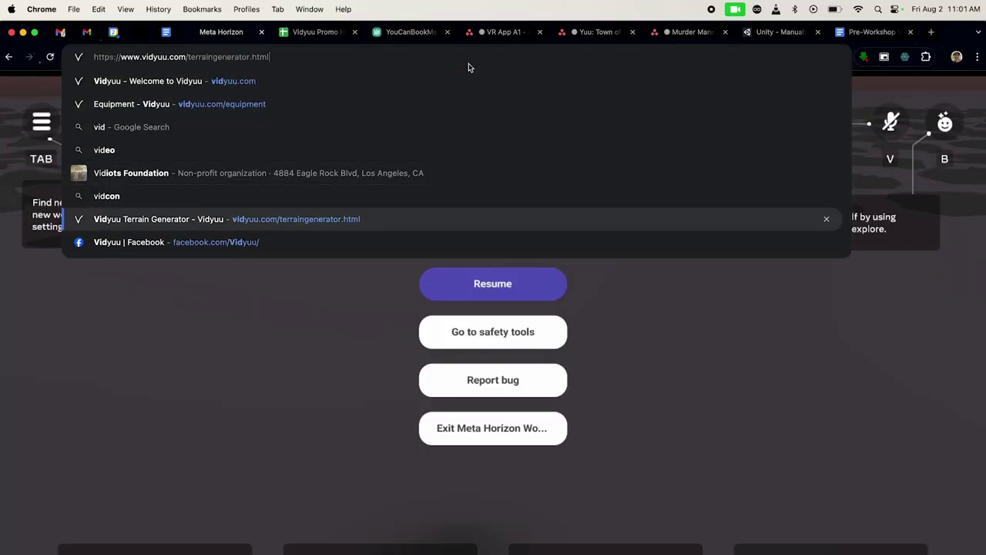
pyautogui.press('Return')
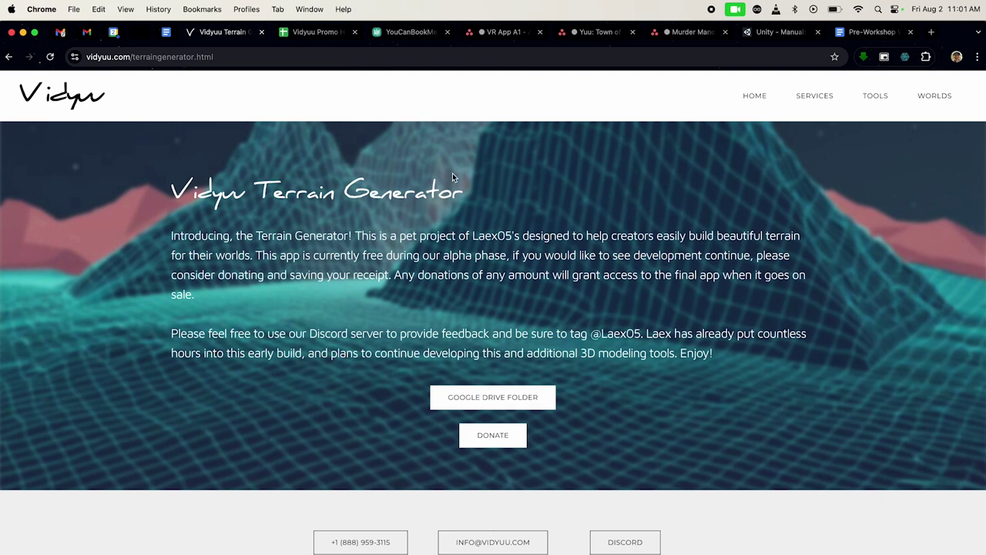
# Open the Laex is Live YouTube channel in a new browser tab.
pyautogui.click(931, 33)
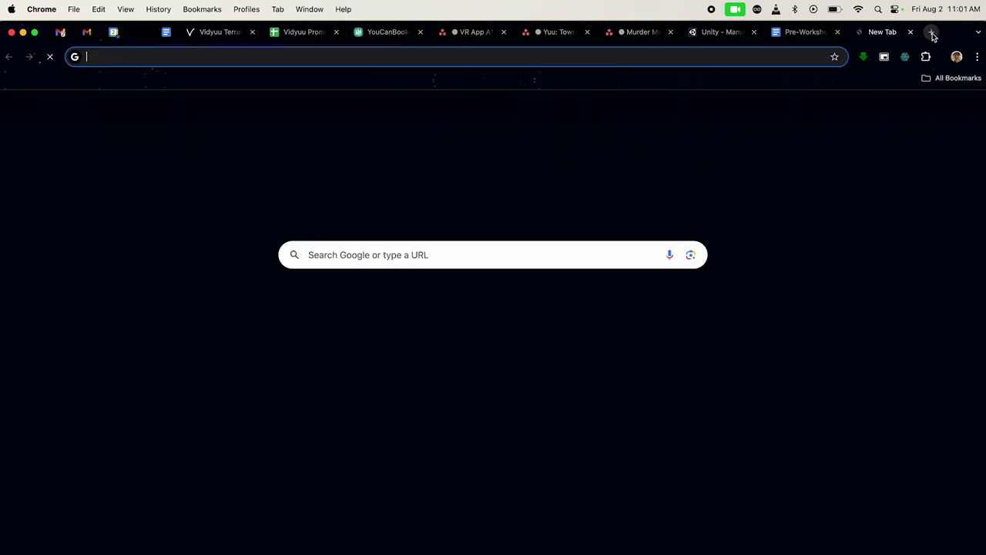
pyautogui.write('youtube.com/')
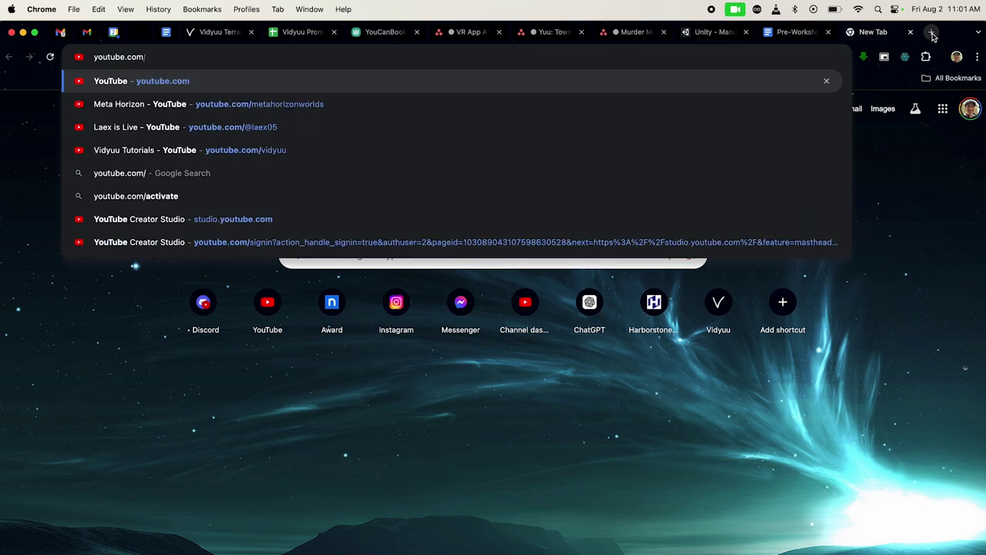
pyautogui.press('Down')
pyautogui.press('Down')
pyautogui.press('Return')
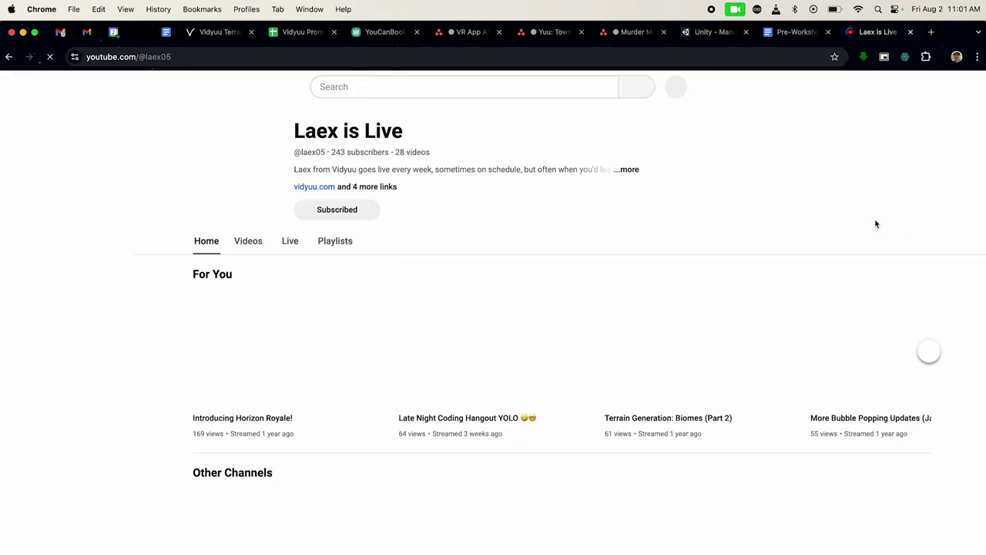